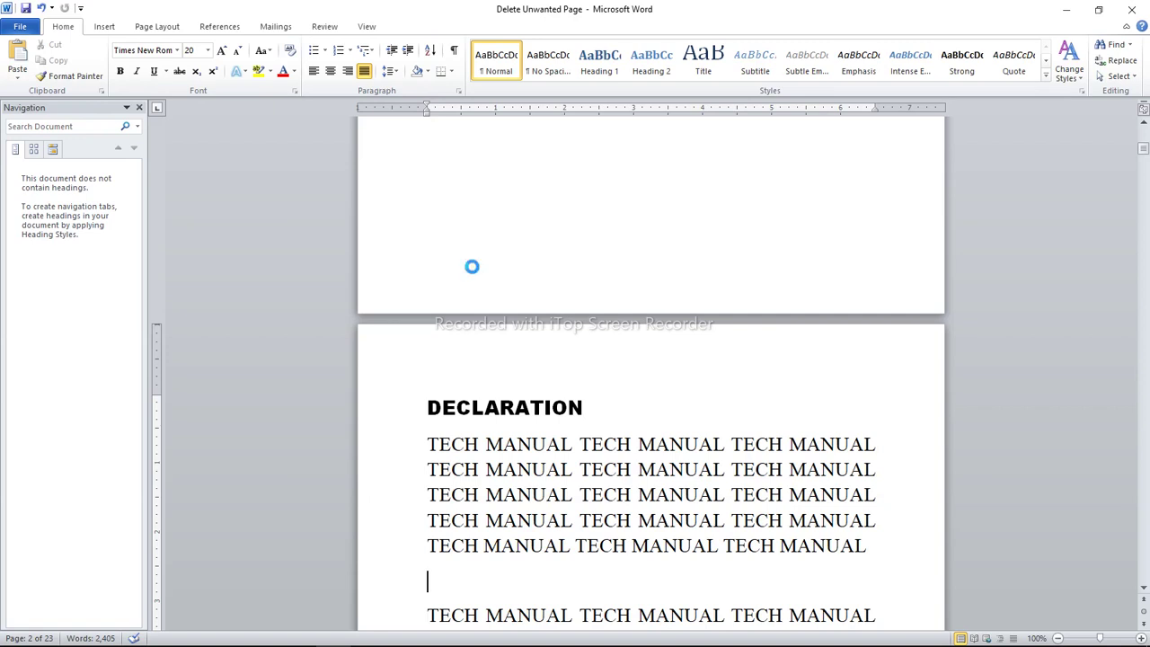
Look through the document from the Declaration page to the Acknowledgement page.
key(Down)
key(Down)
key(Down)
key(Down)
key(Down)
key(Down)
key(Down)
key(Down)
key(Down)
key(Down)
key(Down)
key(Down)
key(Down)
key(Down)
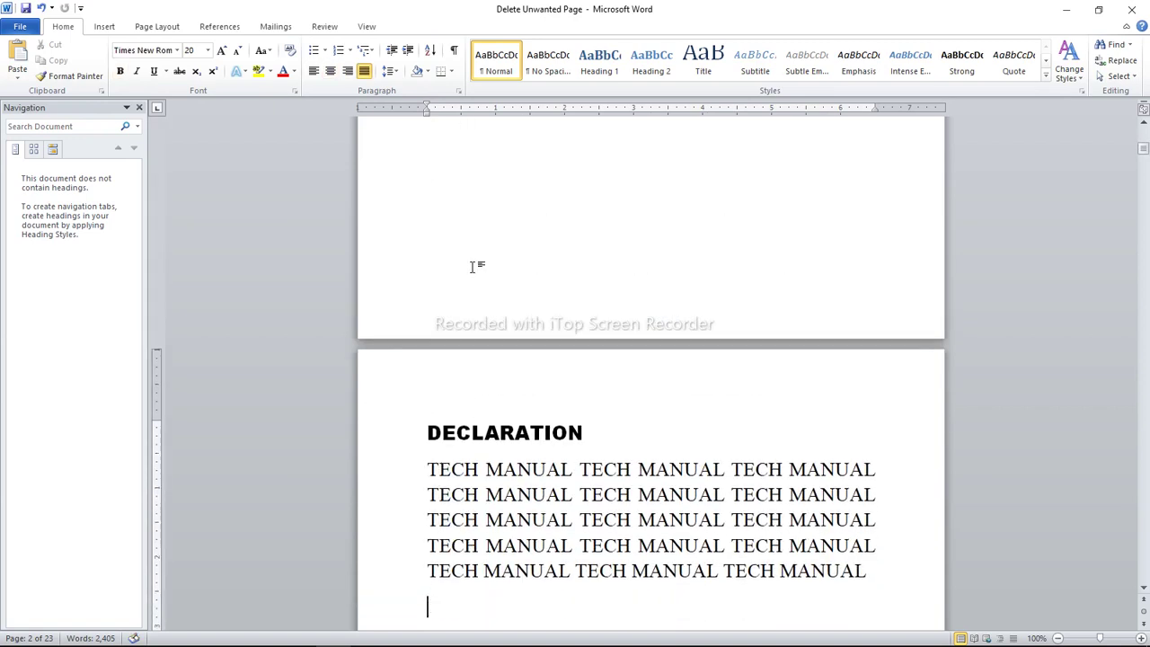
key(Down)
key(Down)
key(Down)
key(Down)
key(Down)
key(Down)
key(Down)
key(Down)
key(Down)
key(Down)
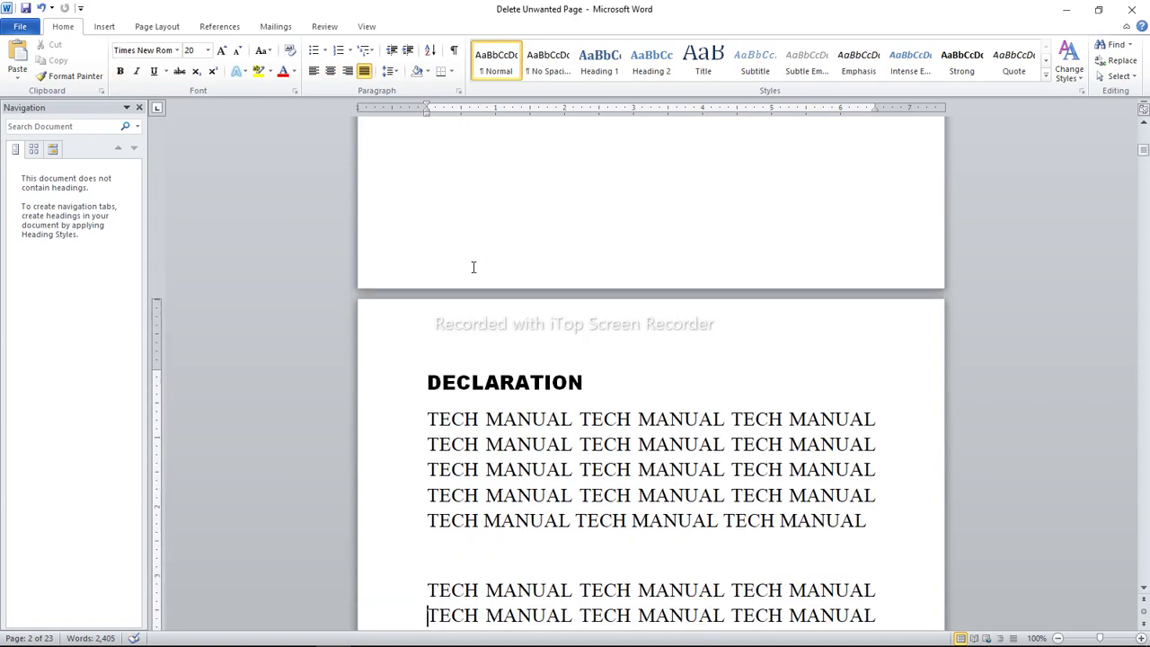
key(Down)
key(Down)
key(Down)
key(Down)
key(Down)
key(Down)
key(Down)
key(Down)
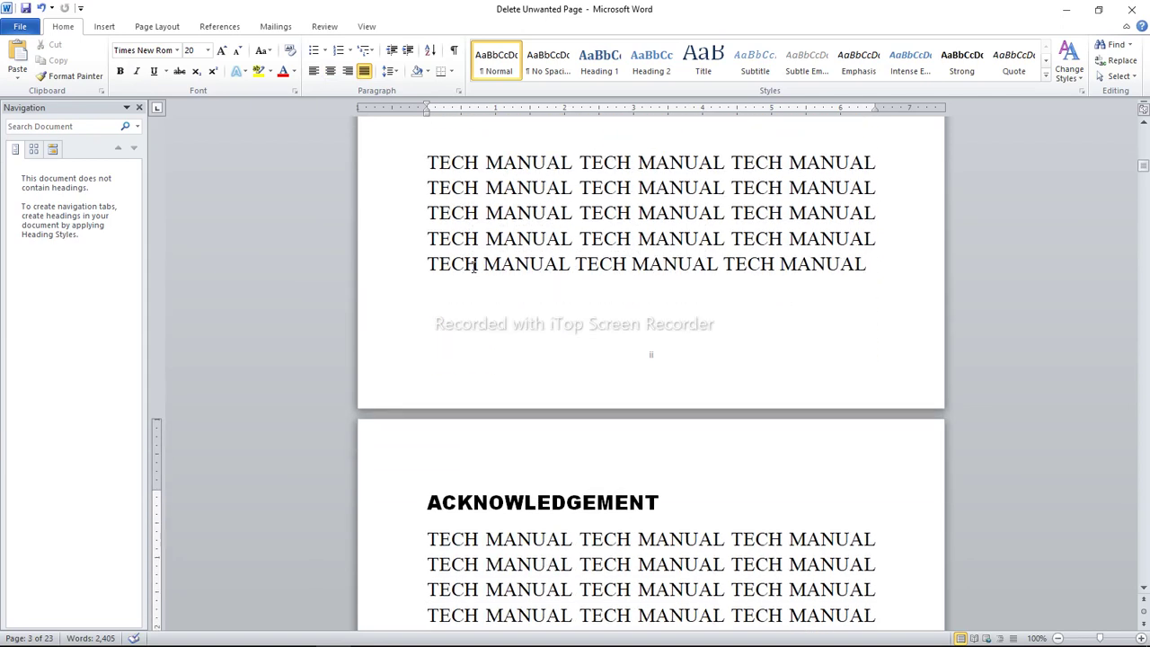
Return to the cover page at the start of the document.
key(Up)
key(Up)
key(Up)
key(Up)
key(Up)
key(Up)
key(Up)
key(Up)
key(Up)
key(Up)
key(Up)
key(Up)
key(Up)
key(Up)
key(Up)
key(Up)
key(Up)
key(Up)
key(Up)
key(Up)
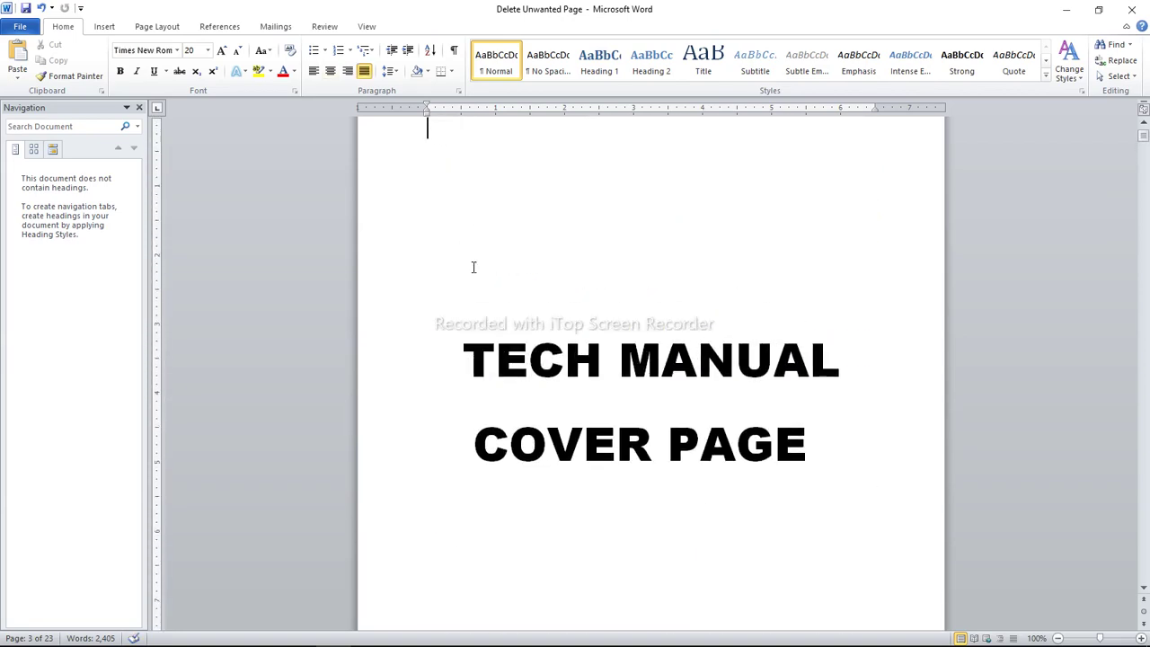
Examine the cover page and the DECLARATION heading on the page that follows it.
key(Down)
key(Down)
key(Down)
key(Down)
key(Down)
key(Down)
key(Down)
key(Down)
key(Down)
key(Down)
key(Down)
key(Down)
key(Down)
key(Down)
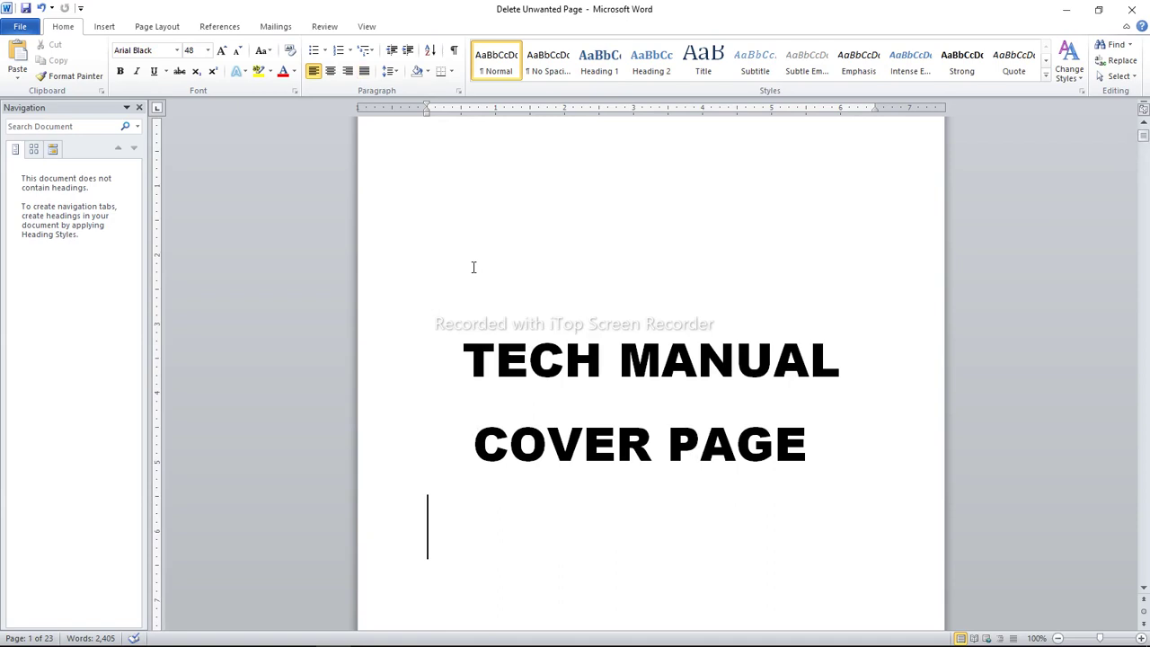
key(Down)
key(Down)
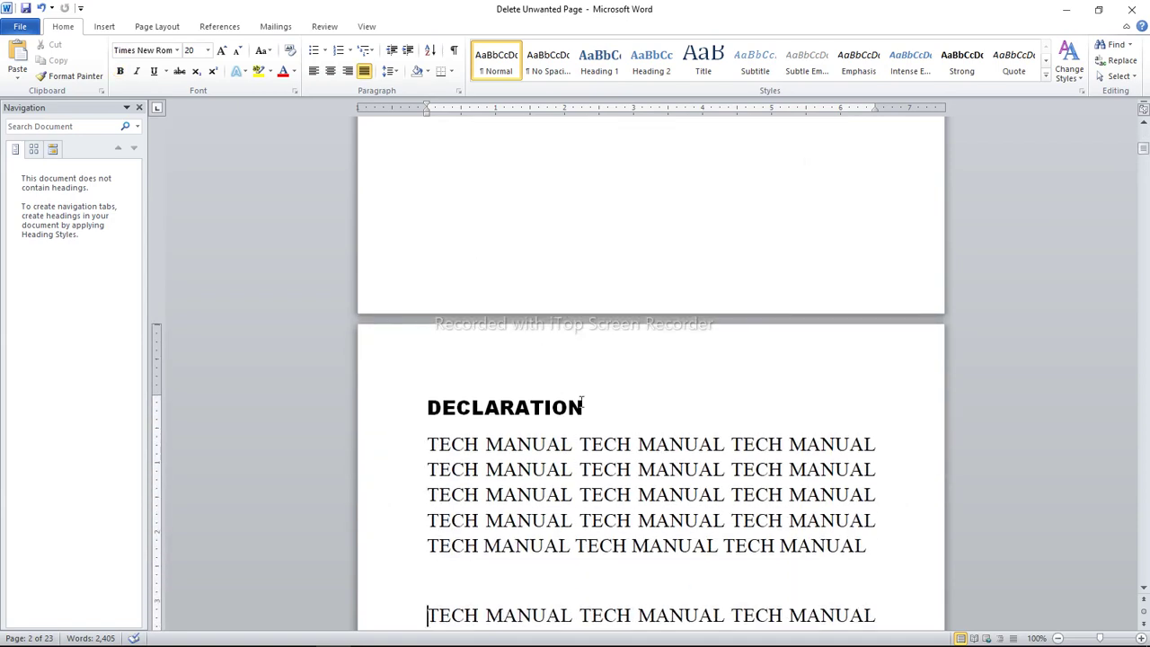
drag(591, 406, 426, 416)
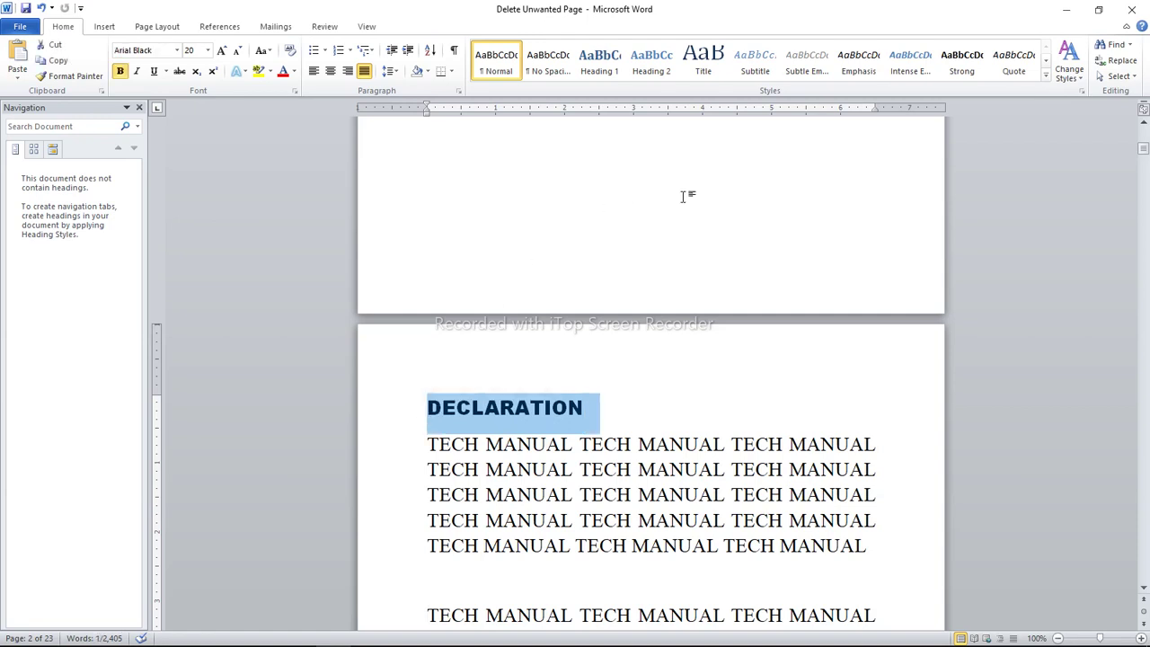
Review the cover page and the start of the Declaration page again, ending at the cover title.
key(ctrl+Home)
key(Down)
key(Down)
key(Down)
key(Down)
key(Down)
key(Down)
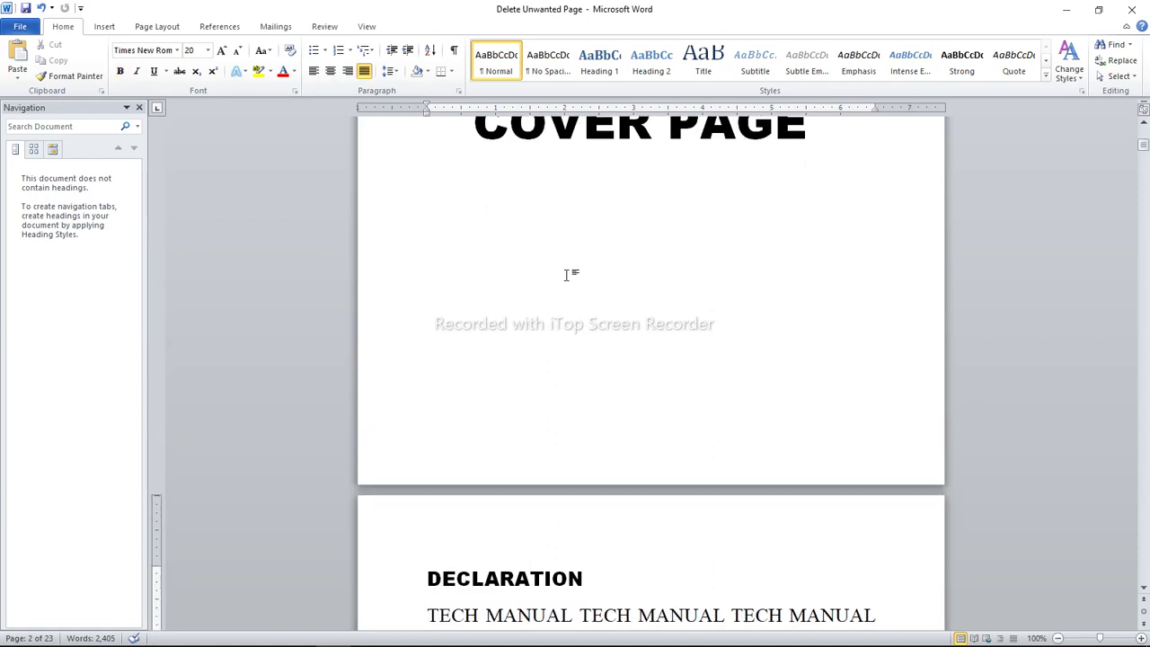
key(Up)
key(Down)
key(Down)
key(Down)
key(Down)
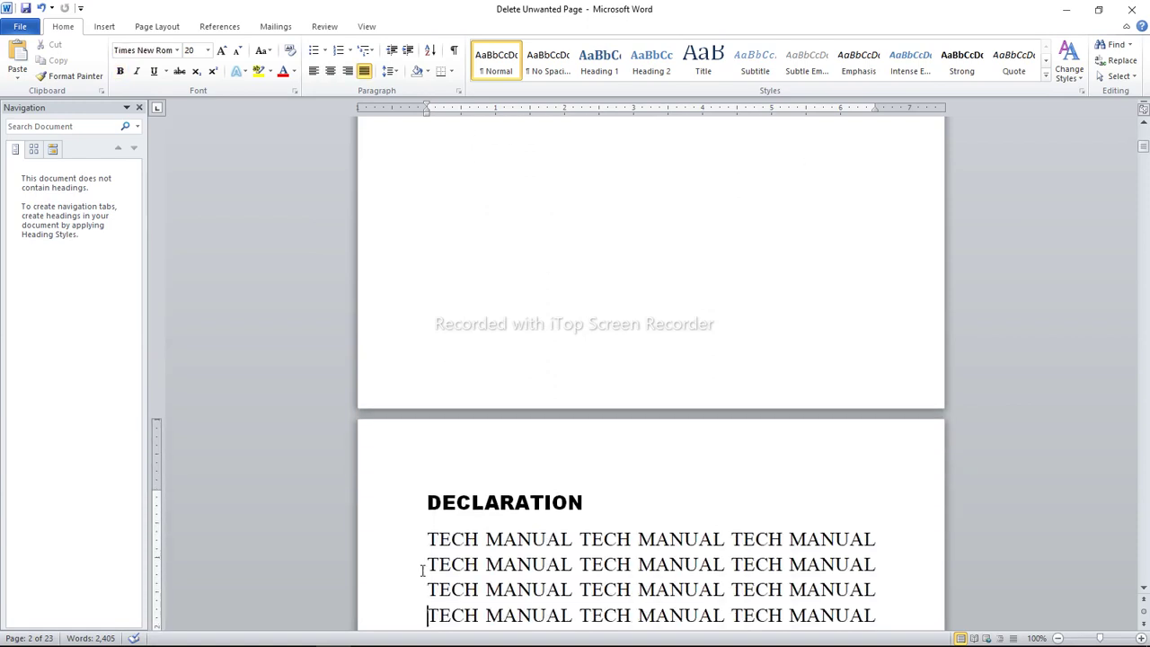
key(Down)
key(Down)
key(Down)
key(Down)
key(Up)
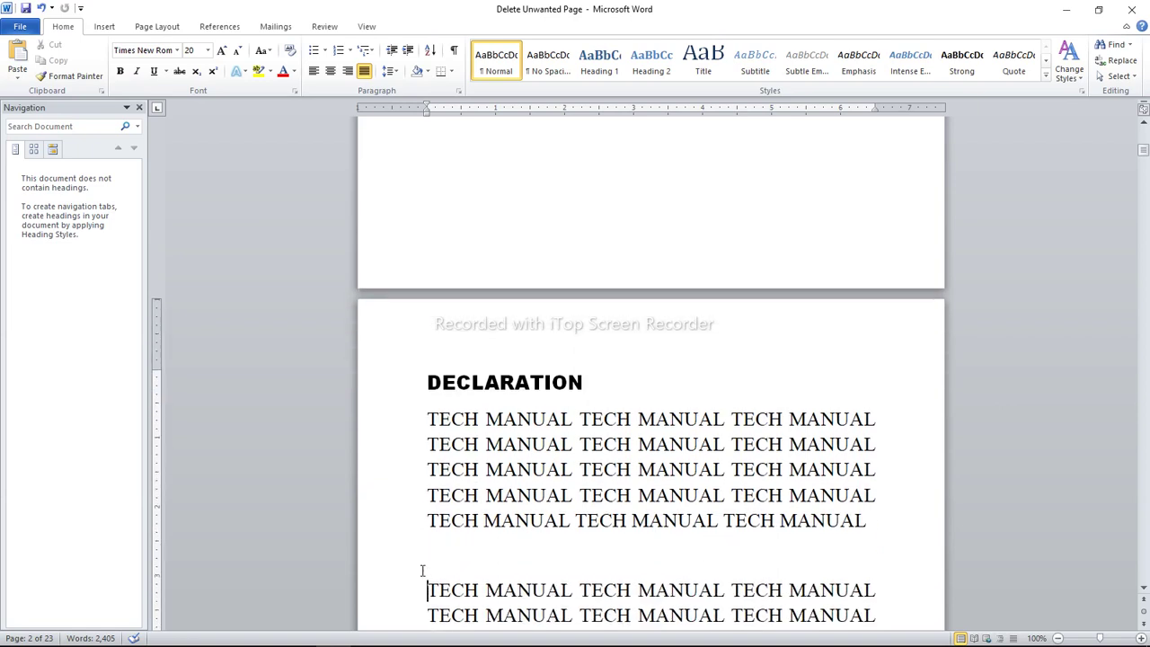
key(Page_Up)
key(Down)
key(Down)
key(Down)
key(Down)
key(Down)
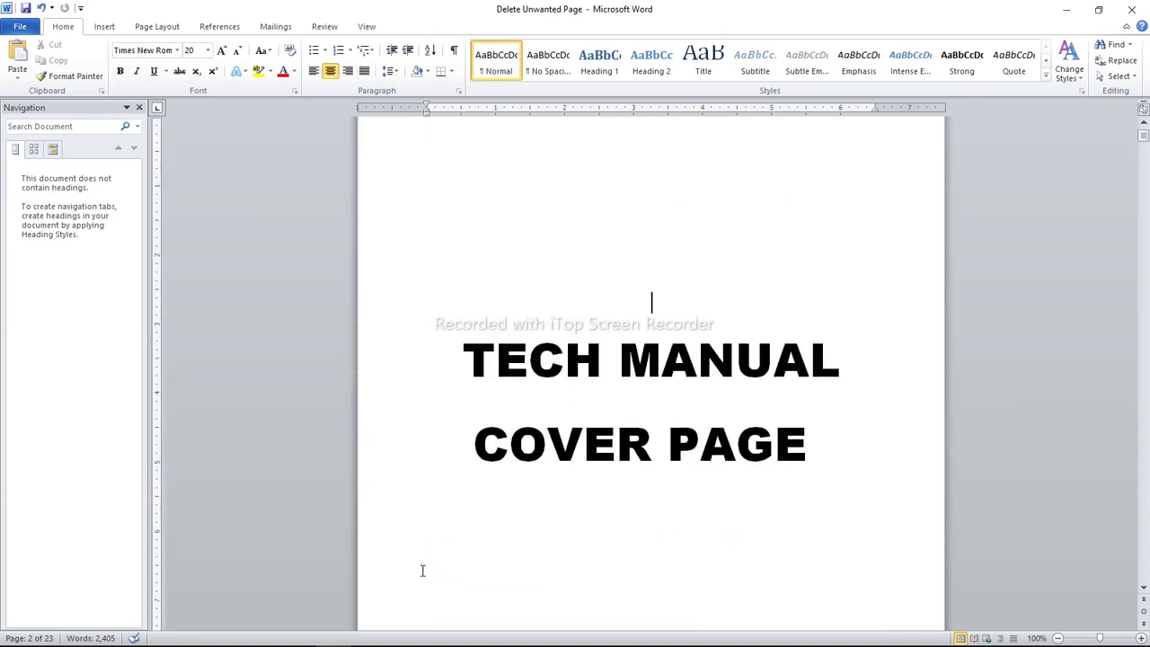
key(Page_Down)
key(Down)
key(Up)
key(Up)
key(Up)
key(Up)
key(Up)
key(Up)
key(Up)
key(Up)
key(Page_Up)
key(Up)
key(Up)
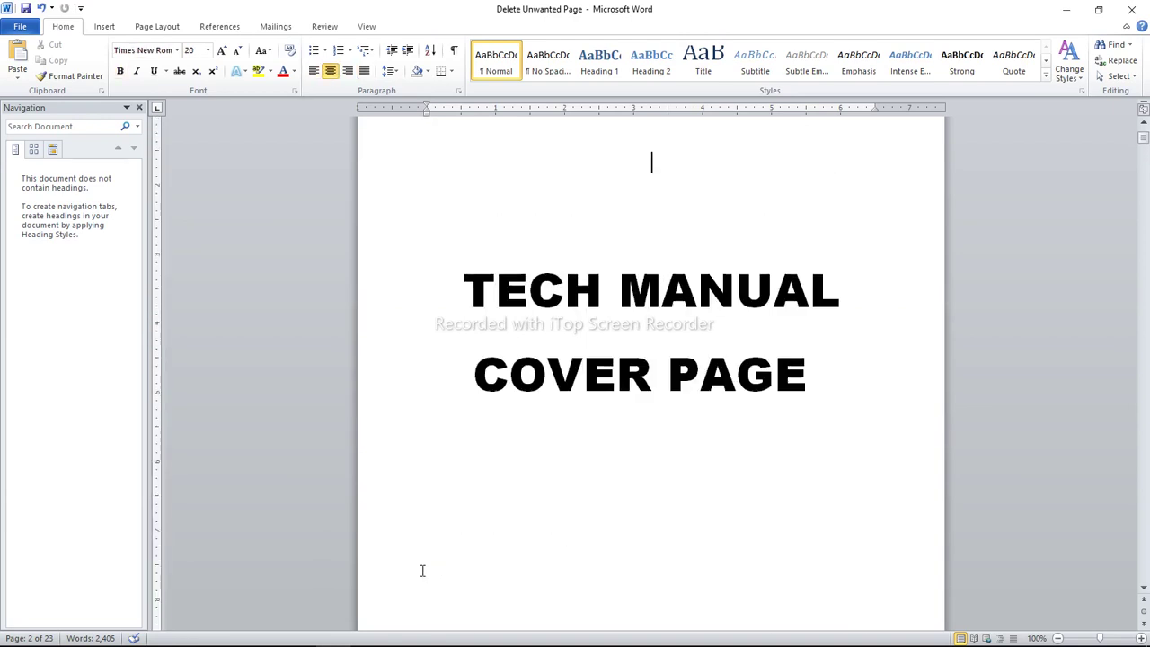
Apply the Heading 1 style to the DECLARATION title on page 2.
key(Down)
key(Down)
key(Down)
key(Page_Down)
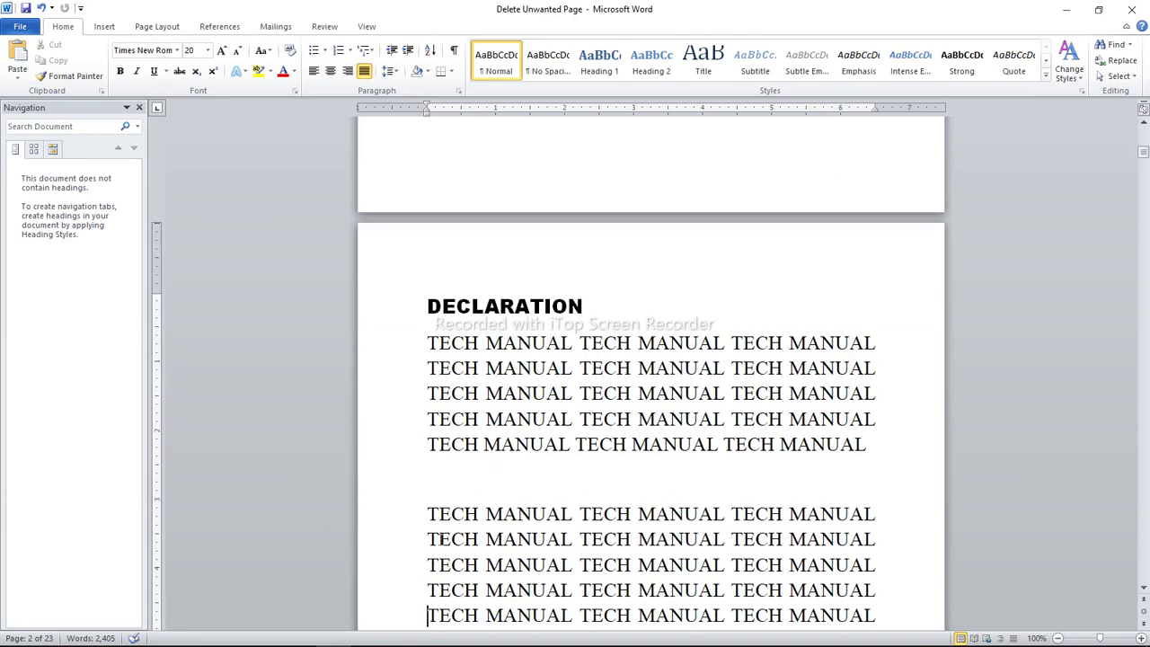
drag(590, 308, 433, 315)
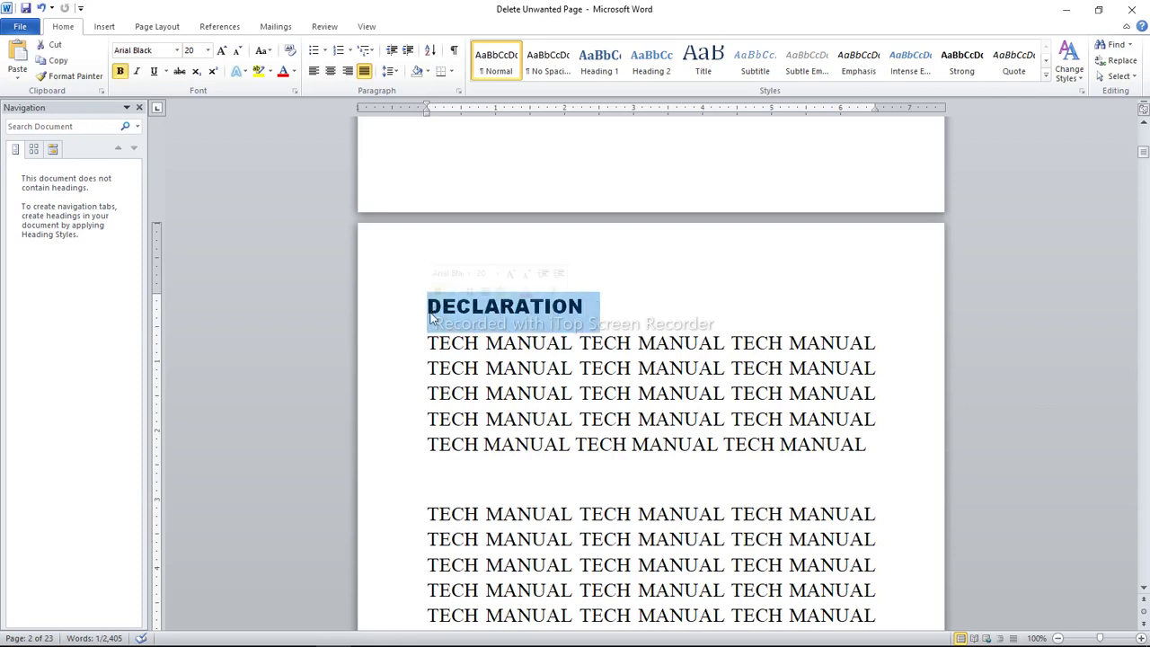
click(99, 29)
click(72, 32)
click(601, 63)
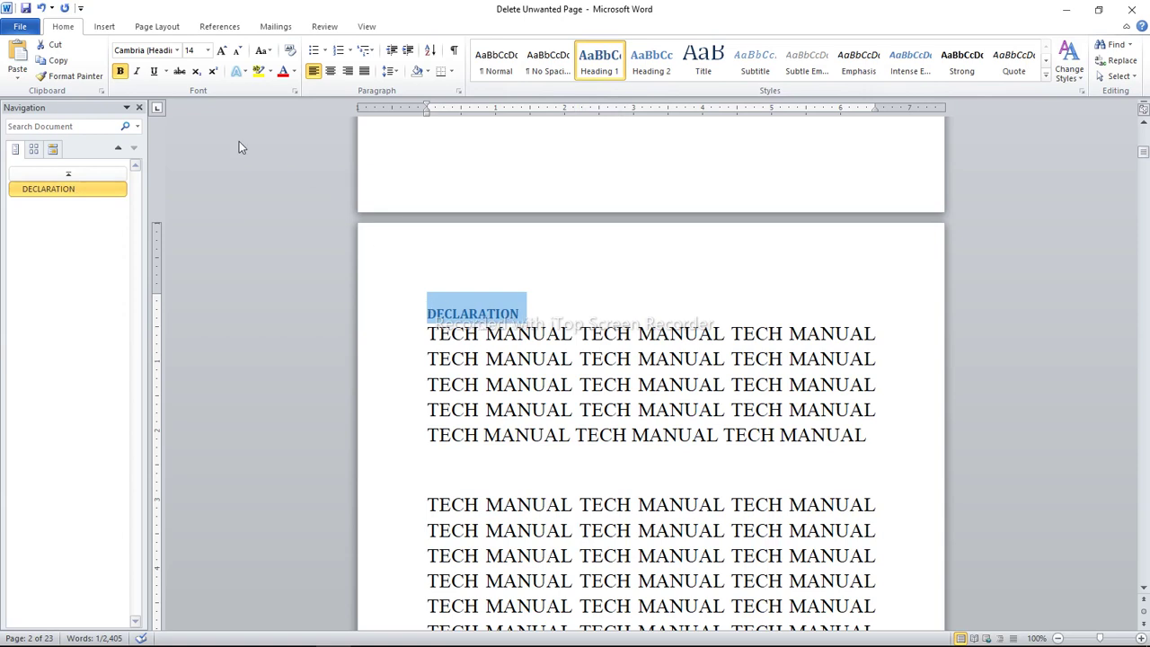
Set the DECLARATION heading's font to Arial Black and its font colour to Automatic.
click(178, 52)
click(161, 132)
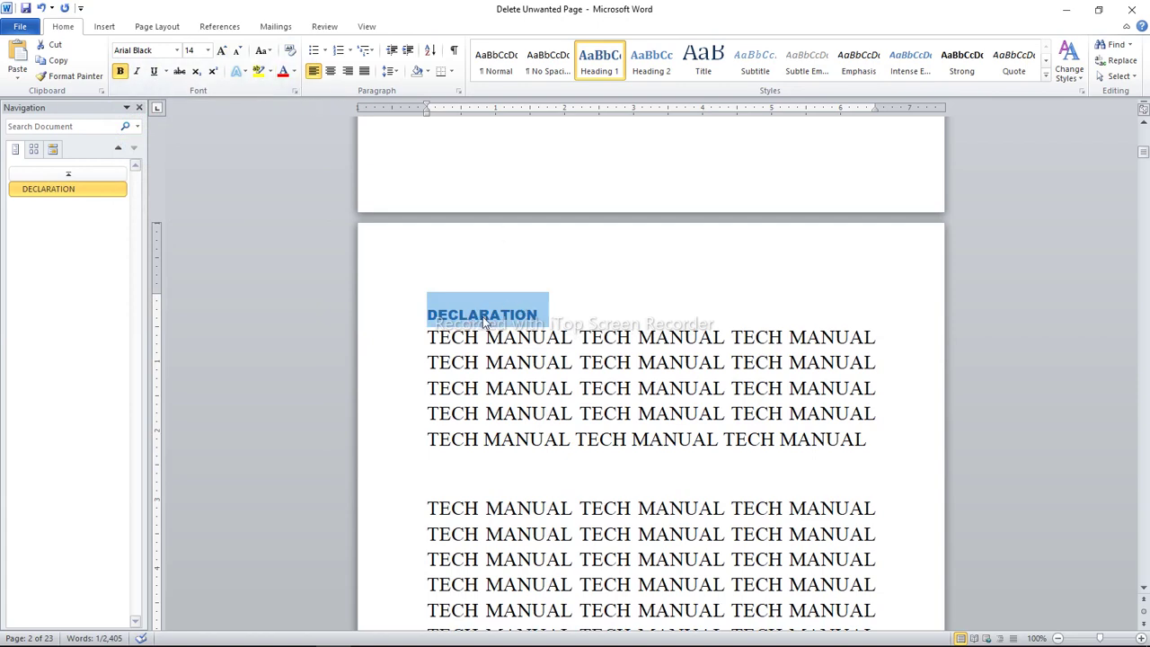
click(295, 72)
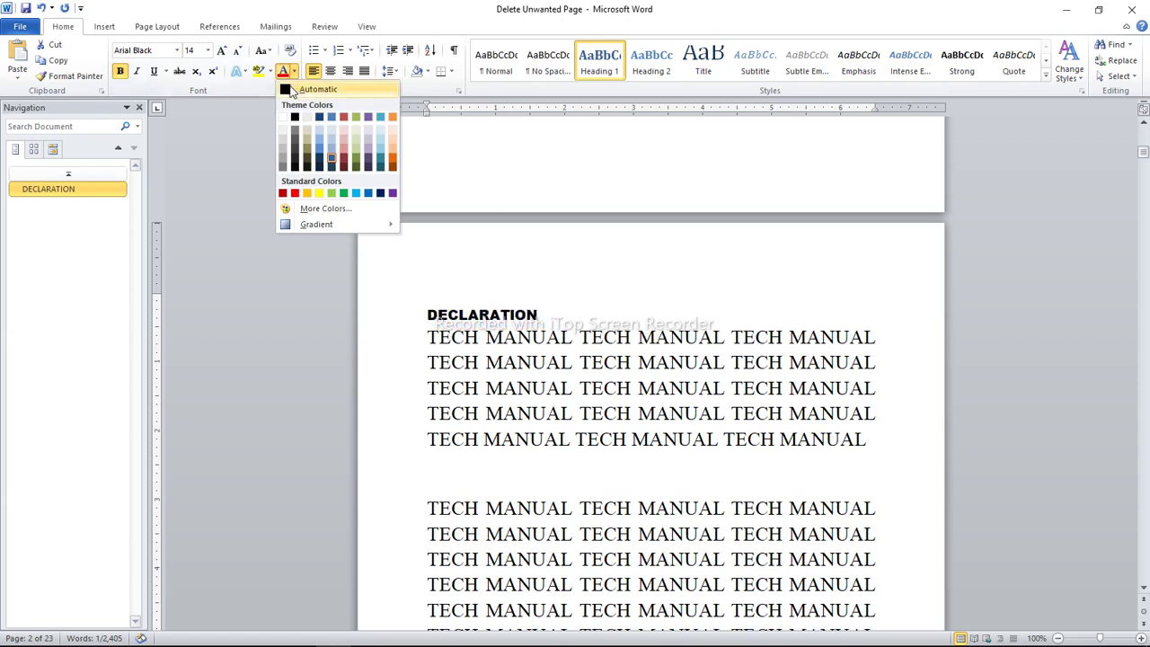
click(290, 90)
click(428, 314)
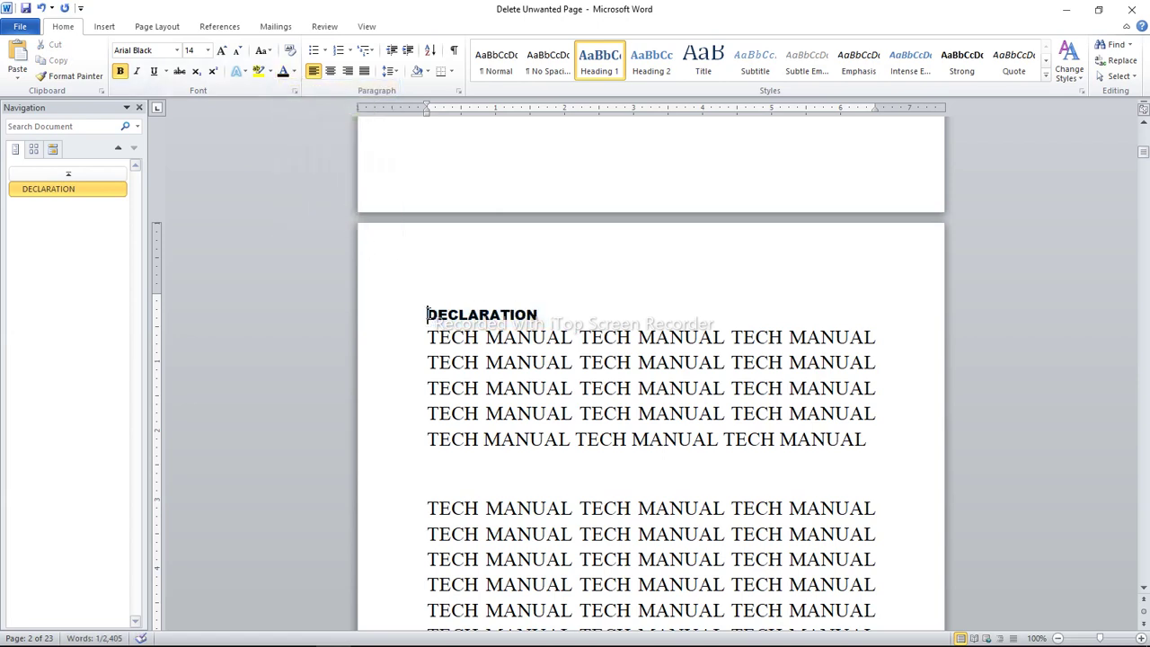
Apply the Heading 1 style to the ACKNOWLEDGEMENT title on page 3.
key(Down)
key(Down)
key(Down)
key(Down)
key(Down)
key(Down)
key(Down)
key(Down)
key(Down)
key(Down)
key(Down)
key(Down)
key(Down)
key(Down)
key(Down)
key(Down)
key(Down)
key(Down)
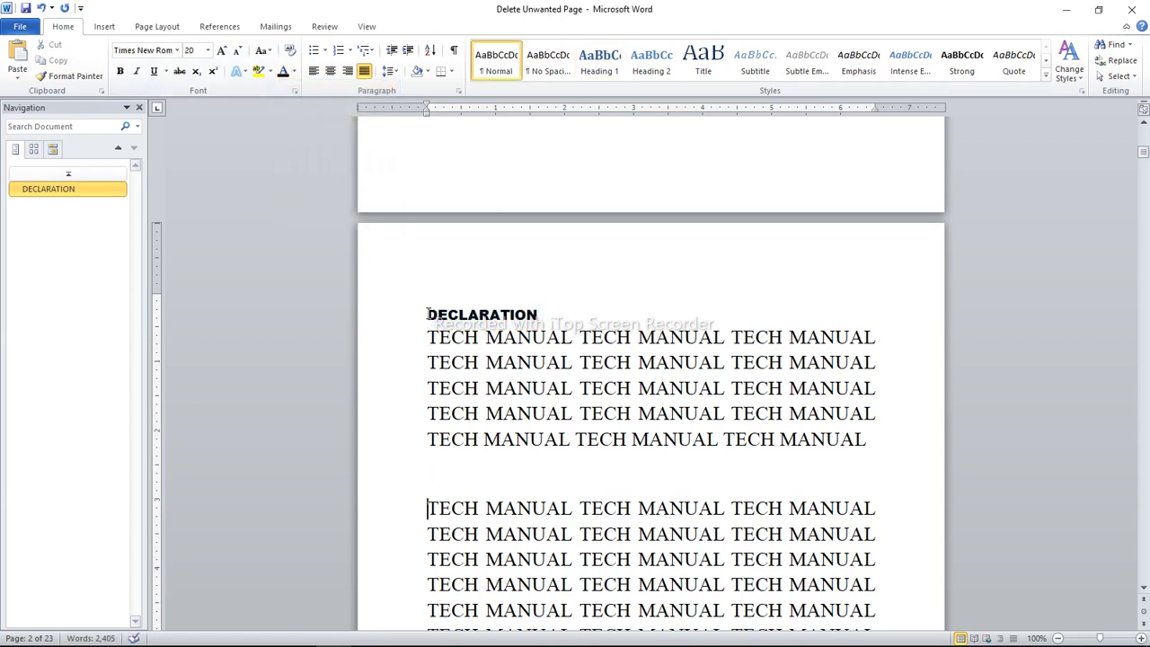
key(Down)
key(Down)
key(Down)
key(Down)
key(Down)
key(Down)
key(Down)
key(Down)
key(Down)
key(Down)
key(Down)
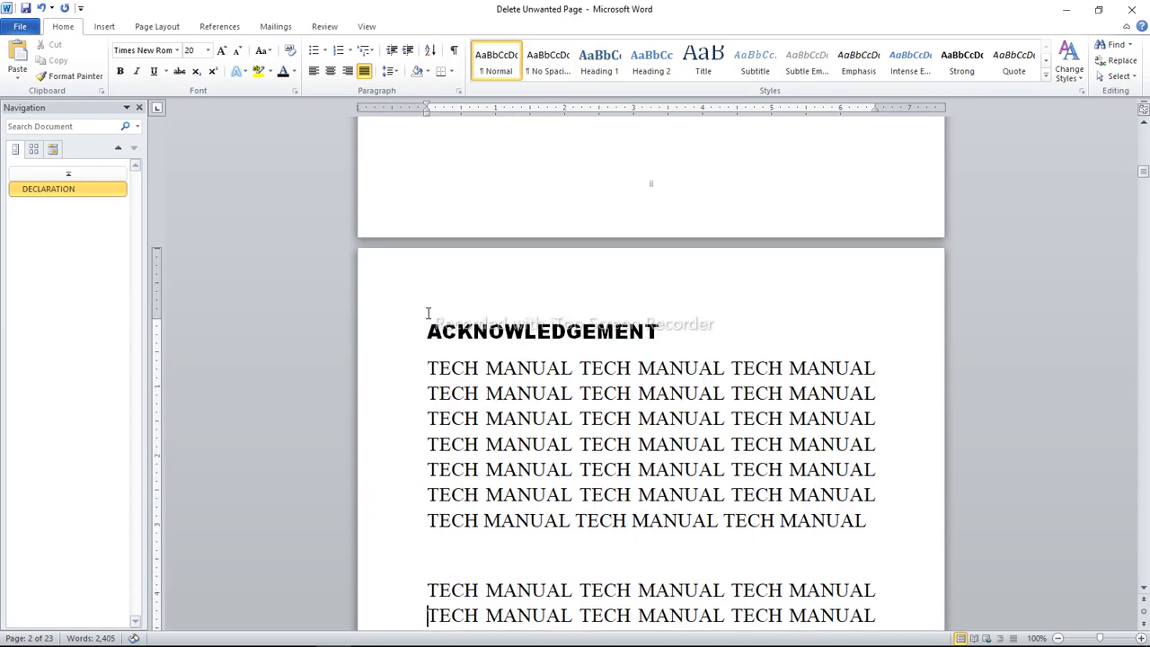
drag(662, 306, 423, 307)
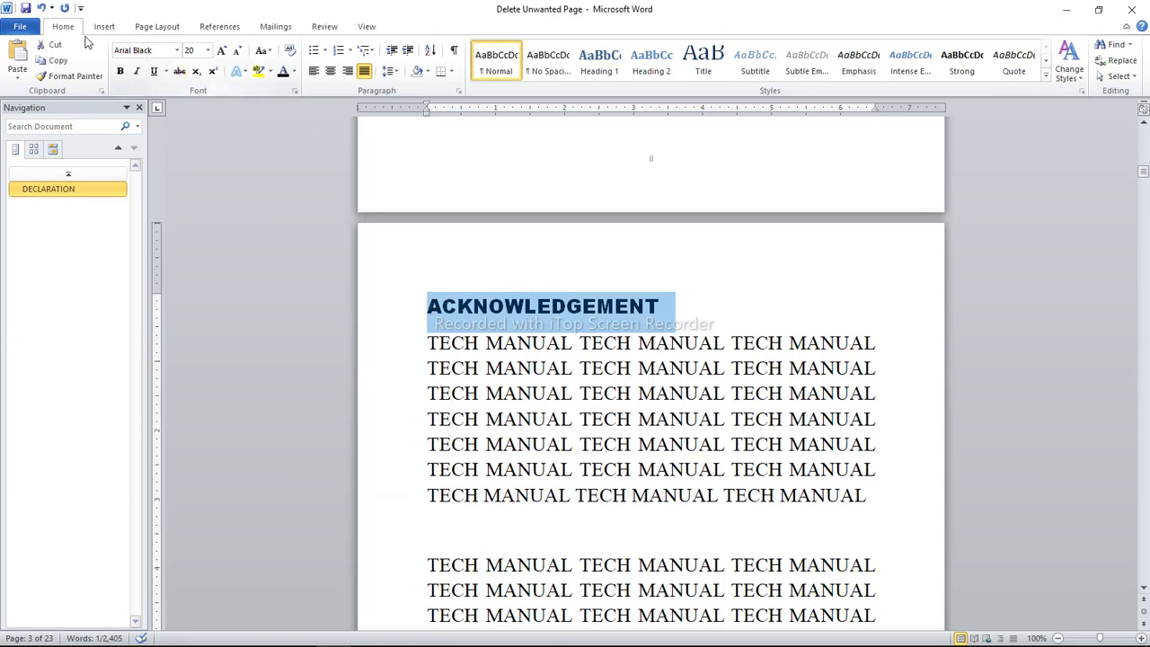
click(600, 61)
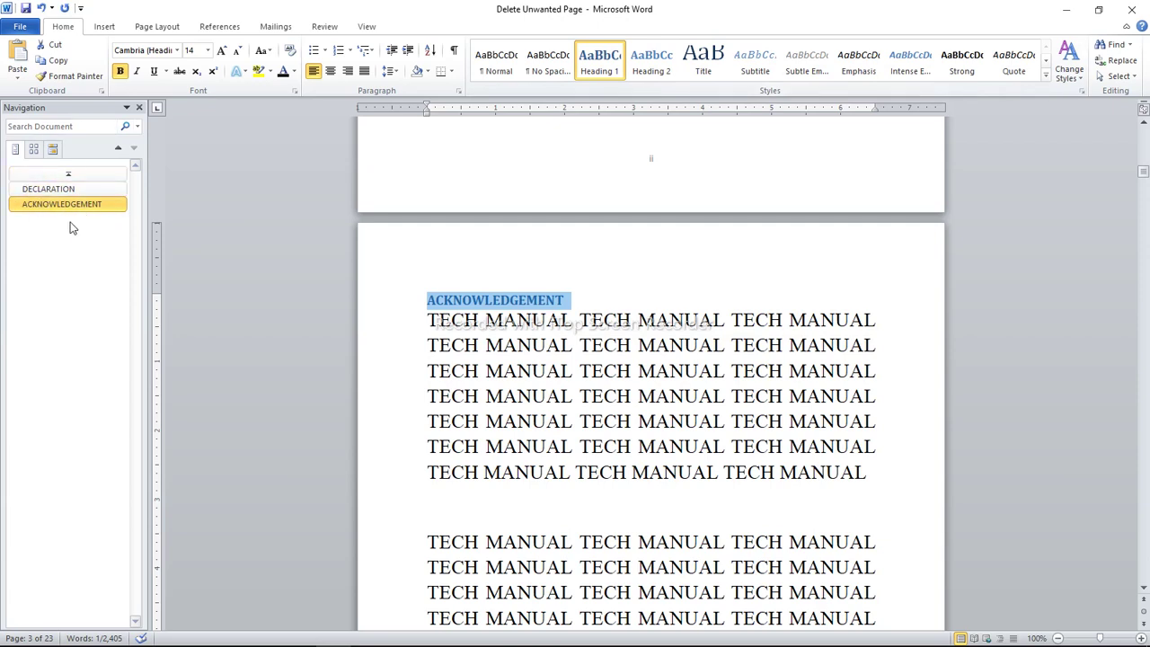
Set the ACKNOWLEDGEMENT heading's font to Arial Black and its font colour to black.
click(177, 50)
click(148, 133)
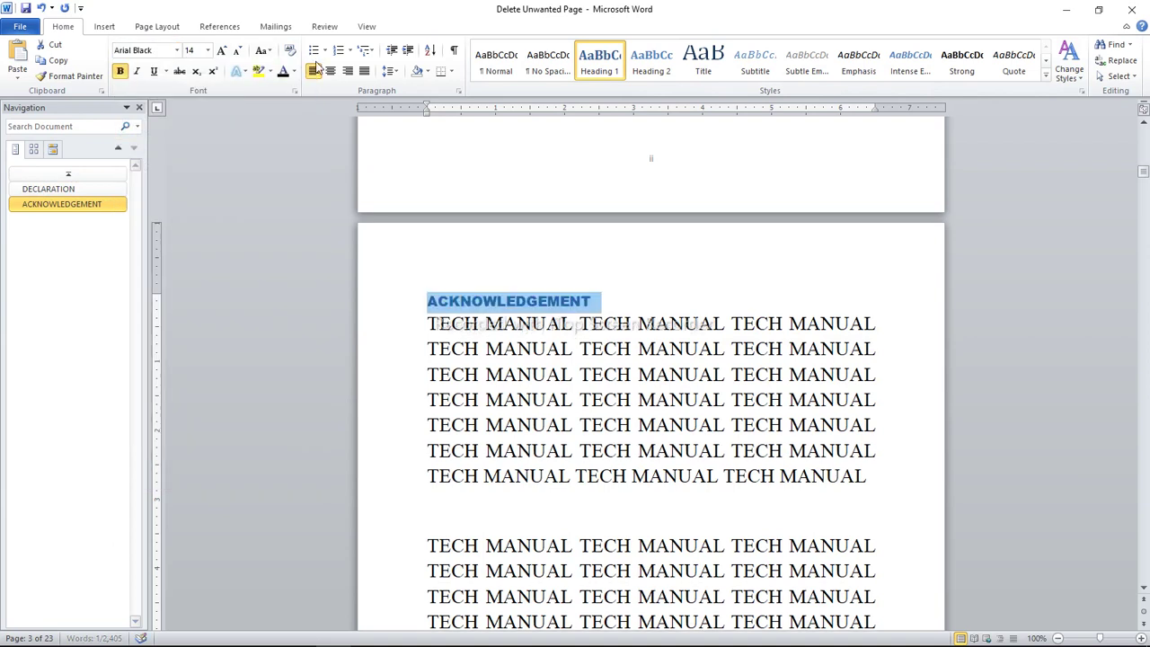
click(456, 303)
Apply the Heading 1 style to the CHAPTER ONE title on page 6 and set its font to Arial Black in black.
key(Down)
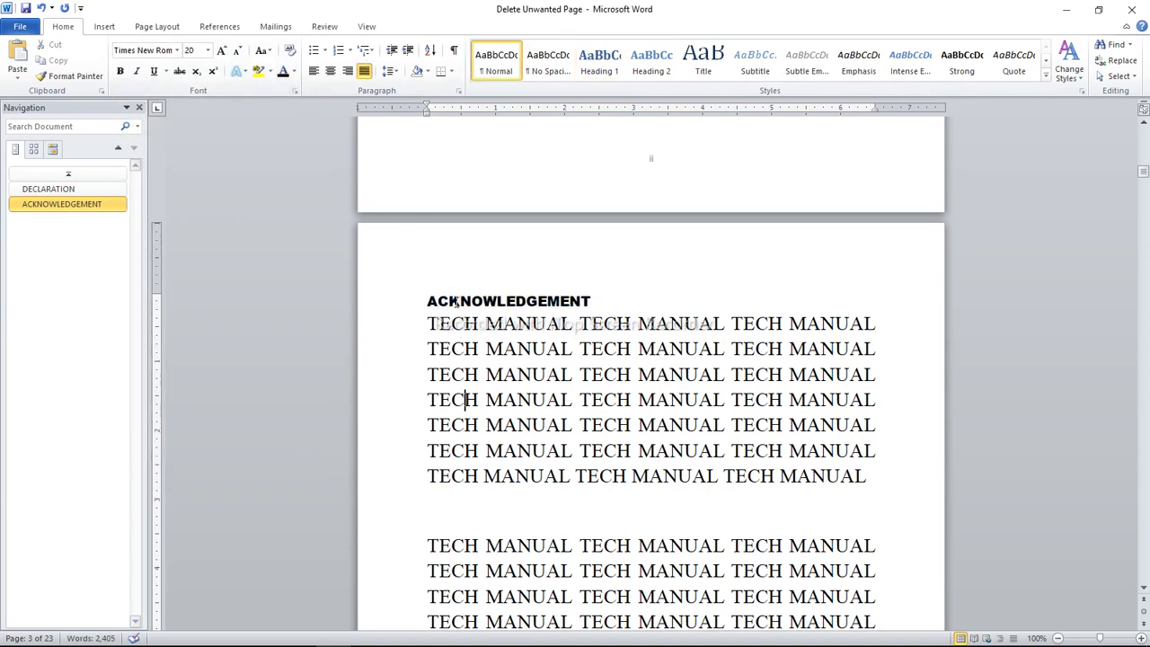
scroll(456, 303, down, 3)
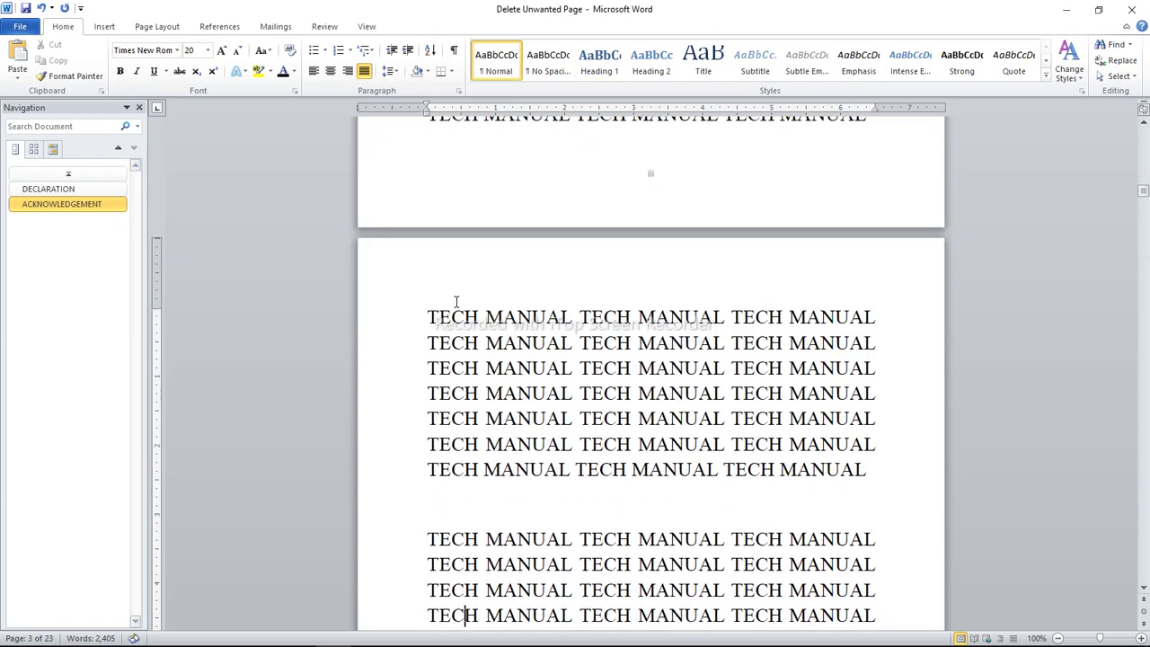
key(Down)
key(Down)
key(Down)
key(Down)
key(Down)
key(Down)
key(Down)
key(Down)
key(Down)
key(Down)
key(Down)
key(Down)
key(Down)
key(Down)
key(Down)
key(Down)
key(Down)
key(Down)
key(Down)
key(Down)
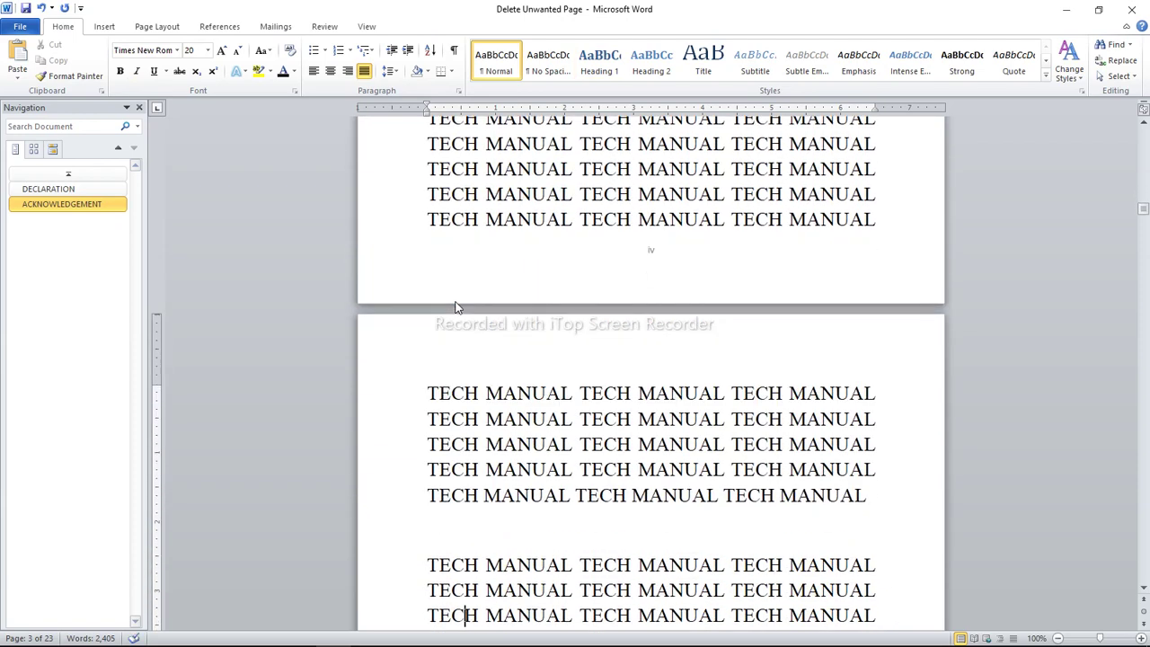
key(Down)
key(Down)
key(Down)
key(Down)
key(Down)
key(Down)
key(Down)
key(Down)
key(Down)
key(Down)
key(Down)
key(Down)
key(Down)
key(Down)
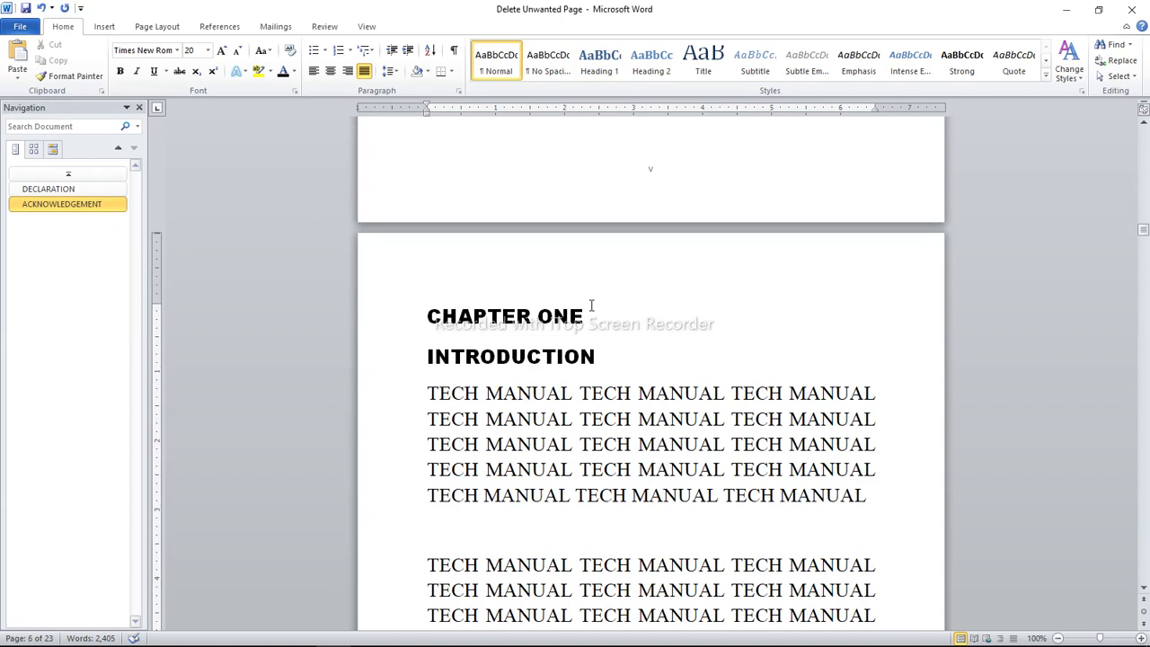
click(603, 361)
key(Up)
key(shift+Home)
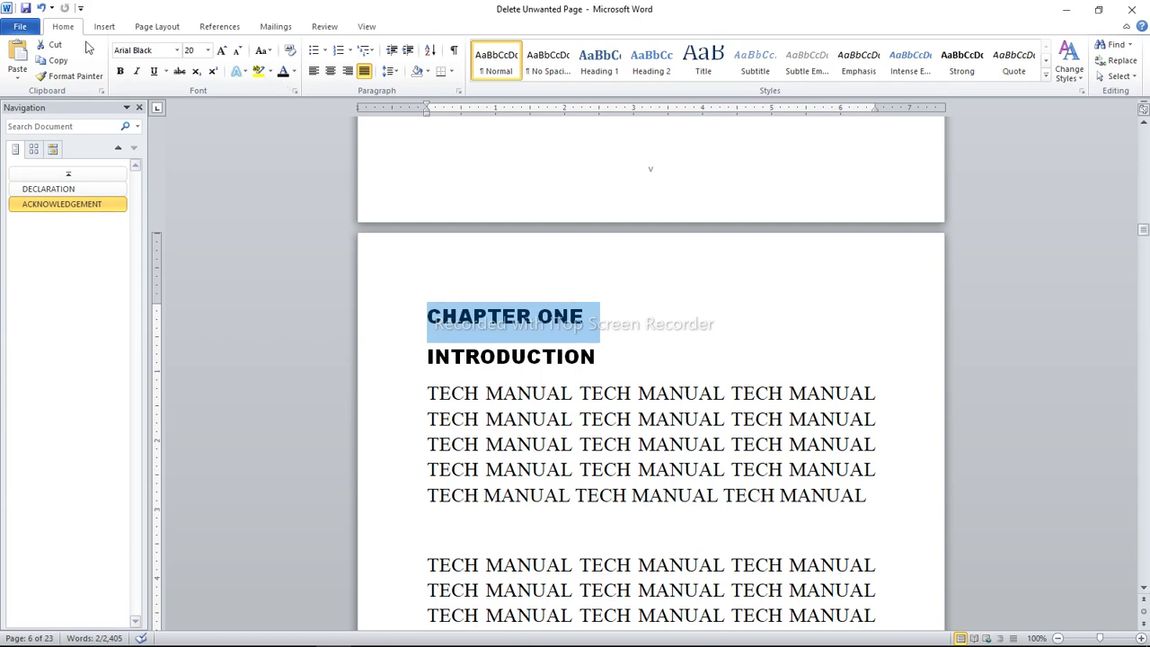
click(604, 68)
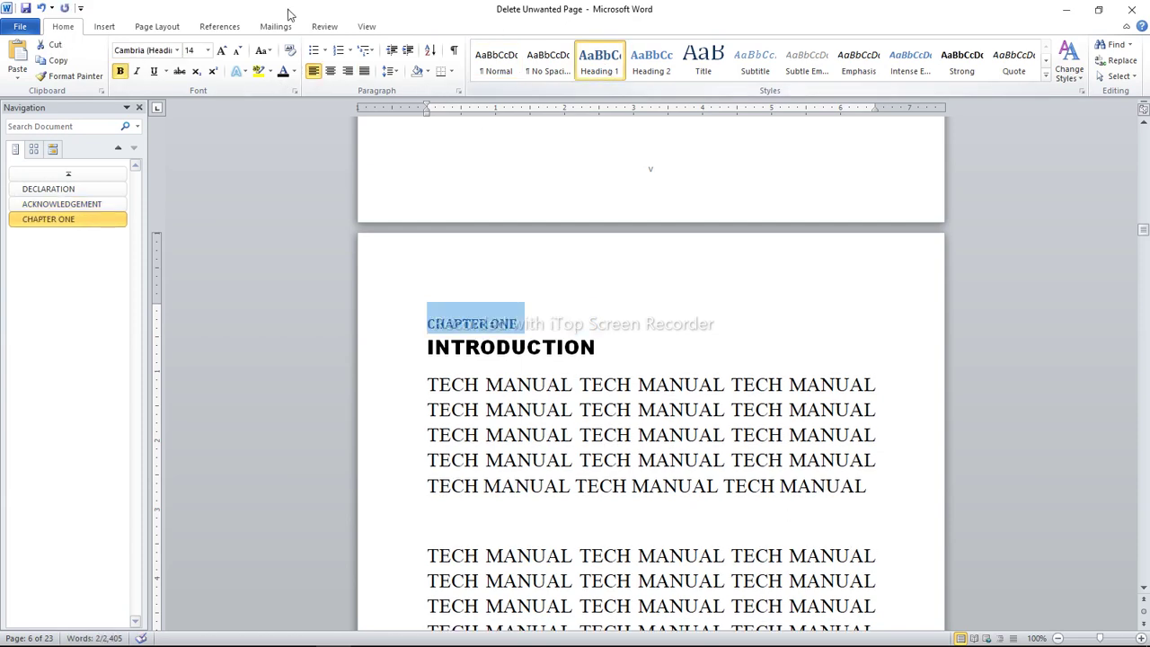
click(179, 52)
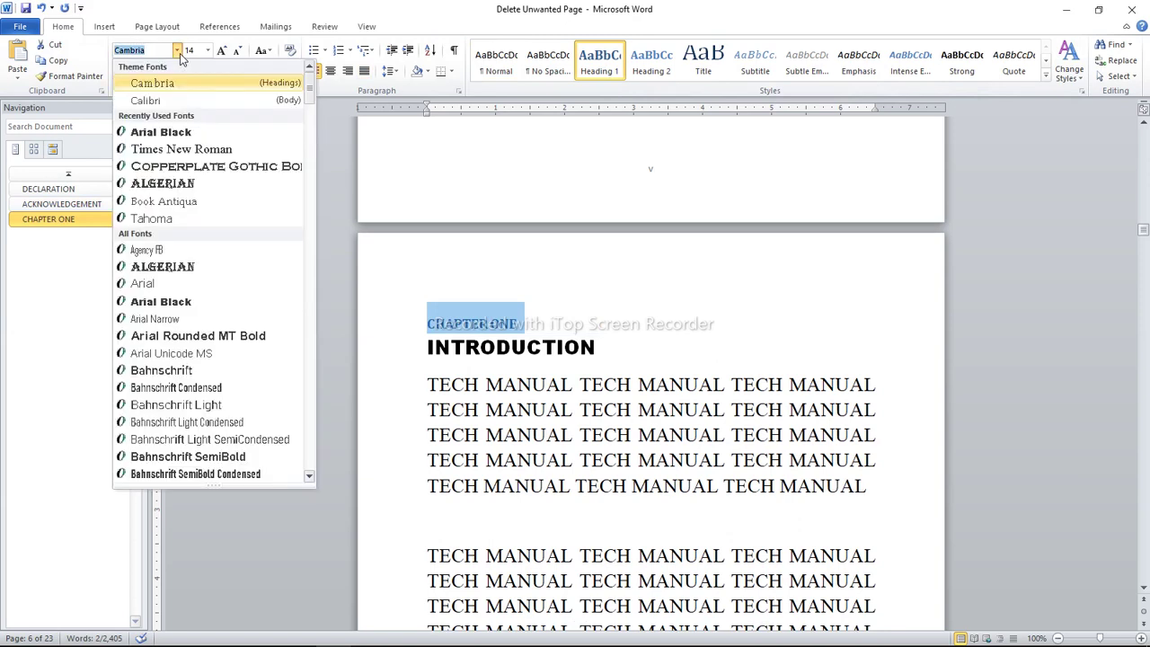
click(163, 134)
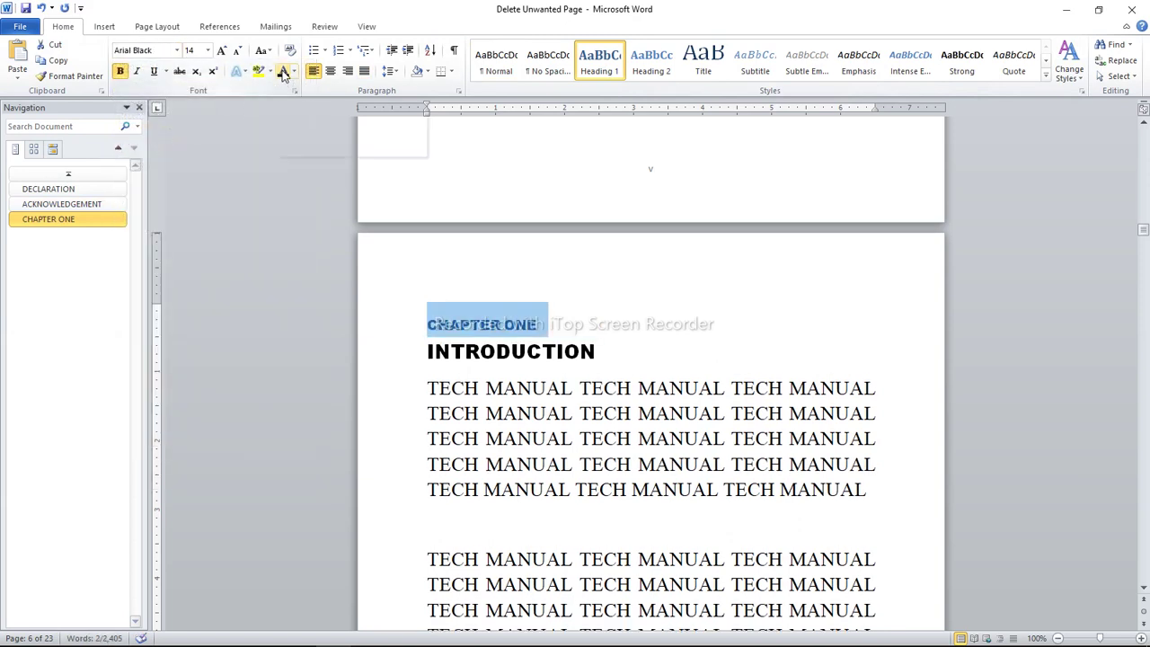
Apply the Heading 2 style to the INTRODUCTION title under CHAPTER ONE and set its font to Arial Black in black.
click(611, 361)
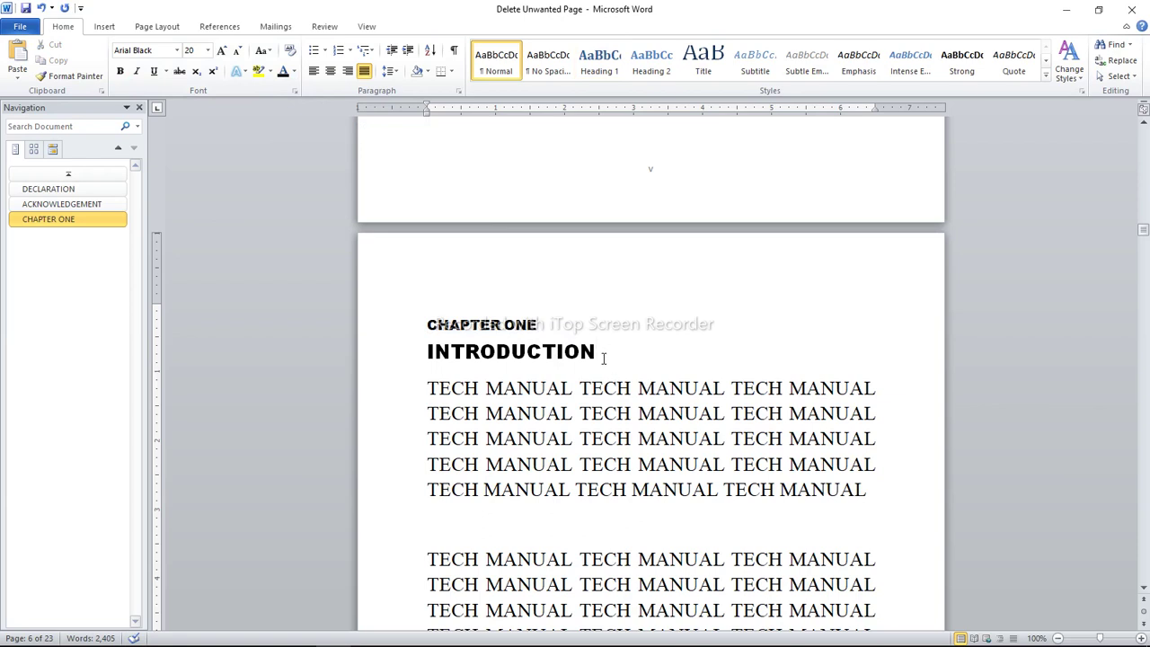
drag(604, 357, 429, 347)
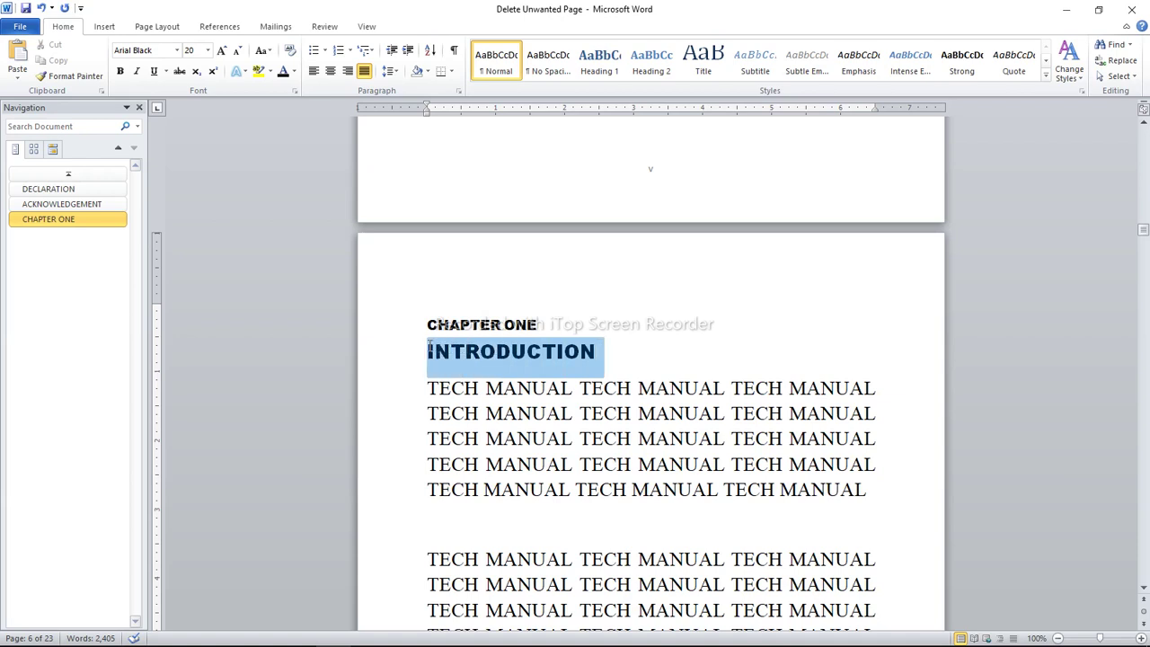
click(598, 76)
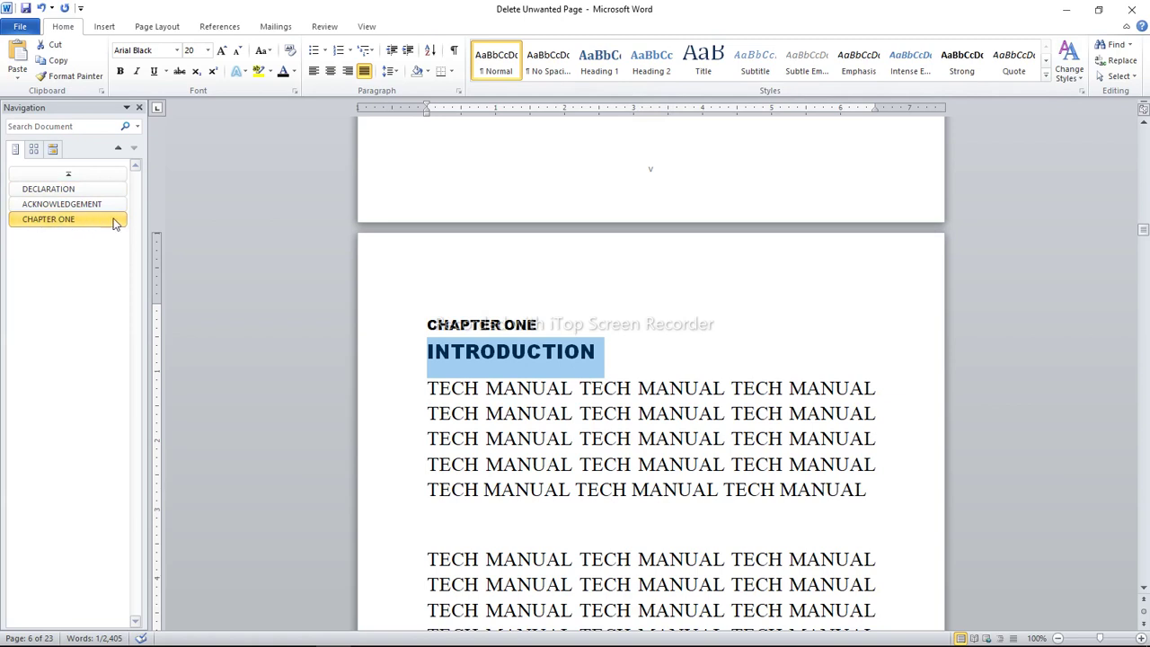
click(657, 70)
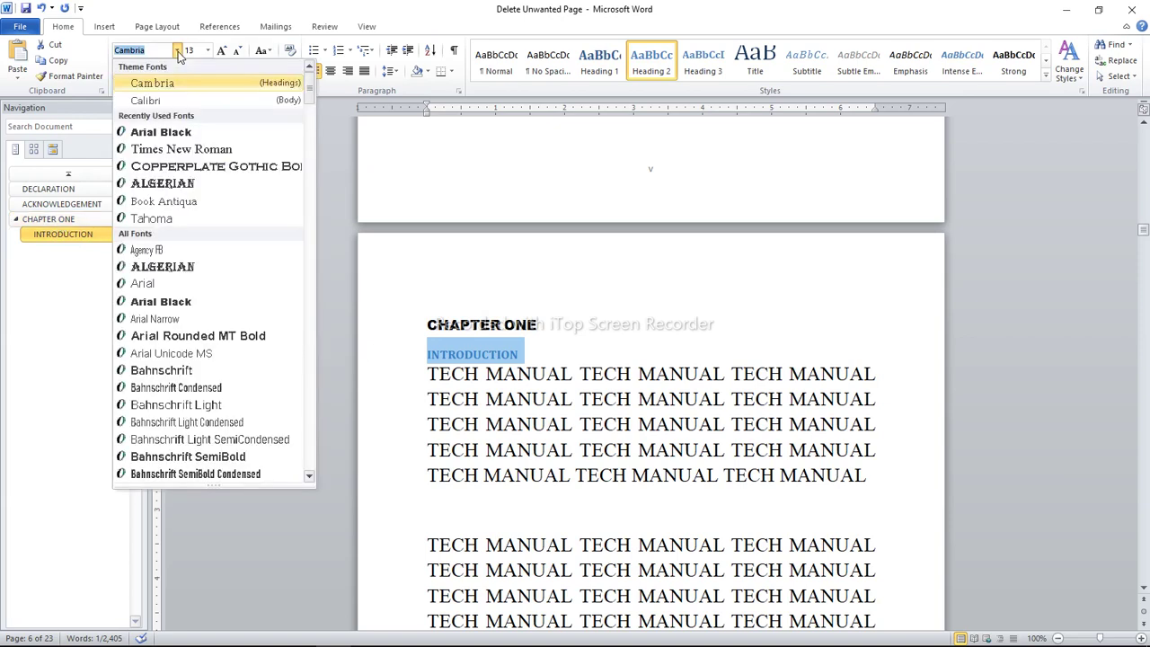
click(170, 133)
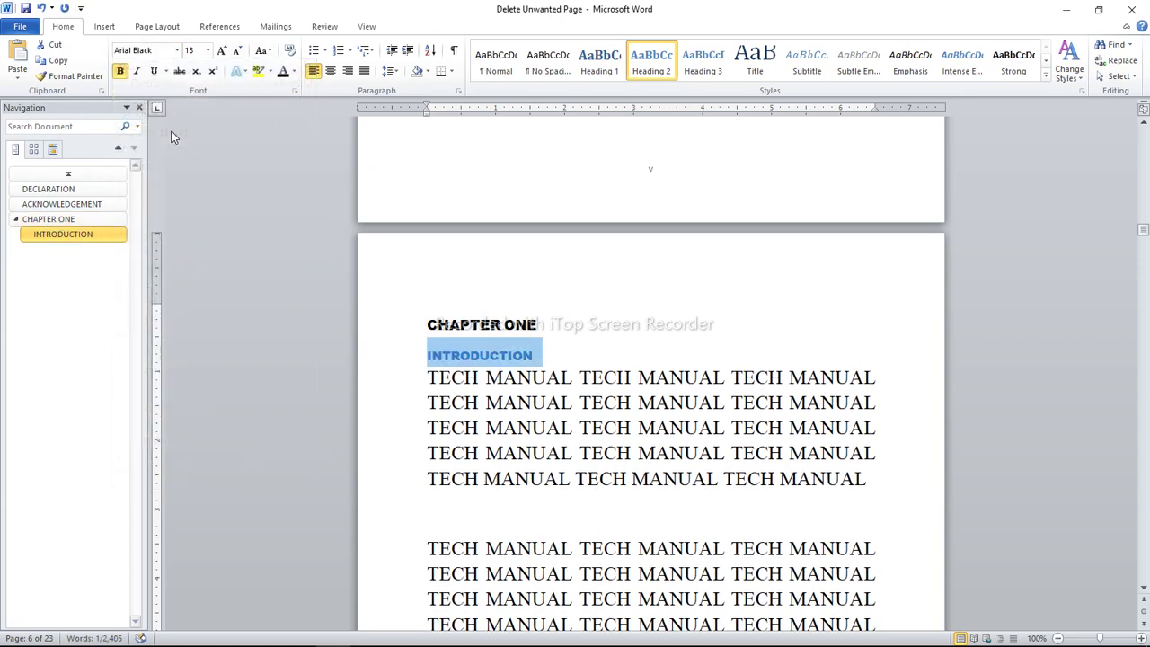
click(284, 72)
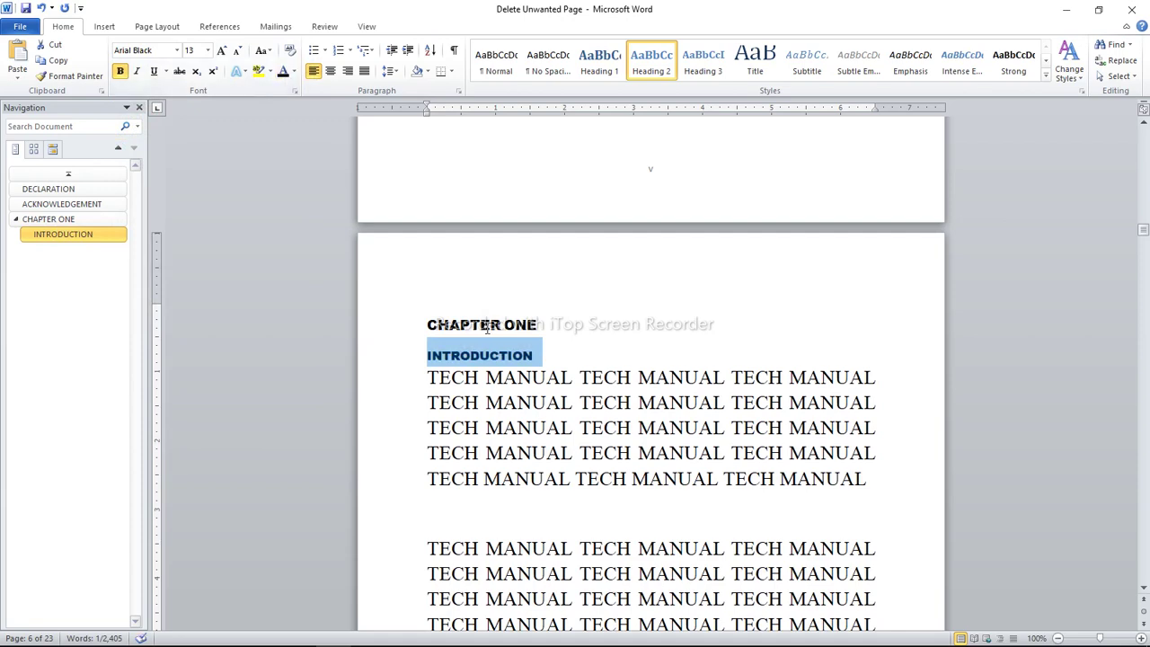
Insert blank lines before the CHAPTER TWO title on page 7 so that it starts at the top of the following page.
click(519, 378)
key(Down)
key(Down)
key(Down)
key(Down)
key(Down)
key(Down)
key(Down)
key(Down)
key(Down)
key(Down)
key(Down)
key(Down)
key(Down)
key(Down)
key(Down)
key(Down)
key(Down)
key(Down)
key(Down)
key(Down)
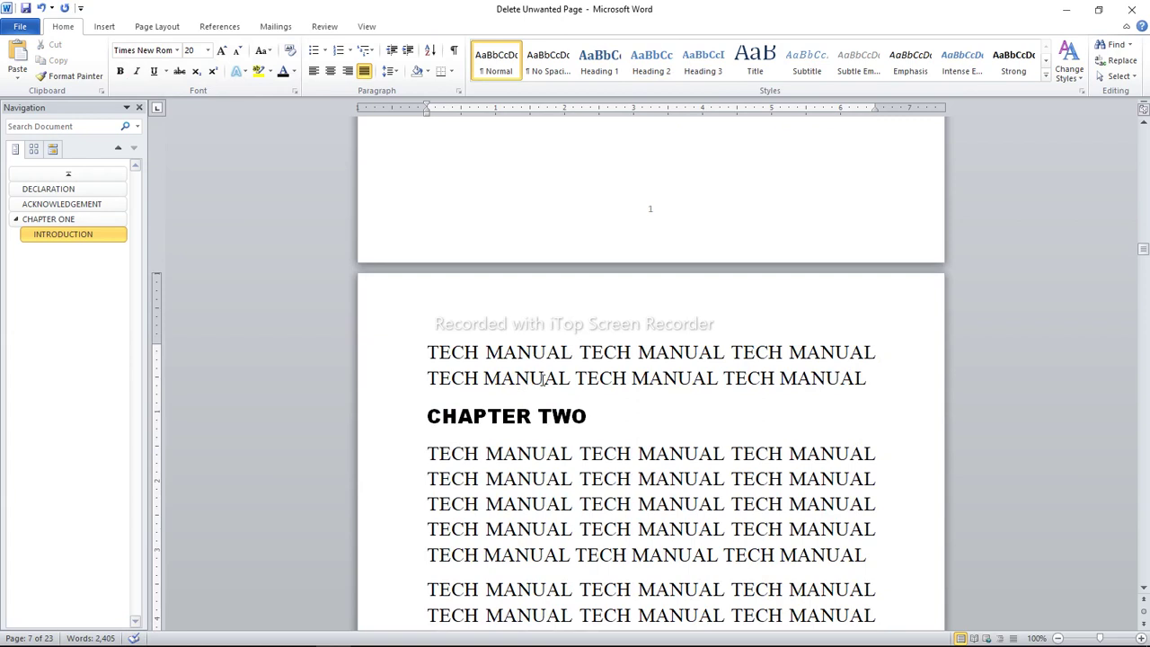
click(599, 417)
click(426, 386)
click(428, 409)
key(Return)
key(Return)
key(Return)
key(Return)
key(Return)
key(Return)
key(Return)
key(Return)
key(Return)
key(Return)
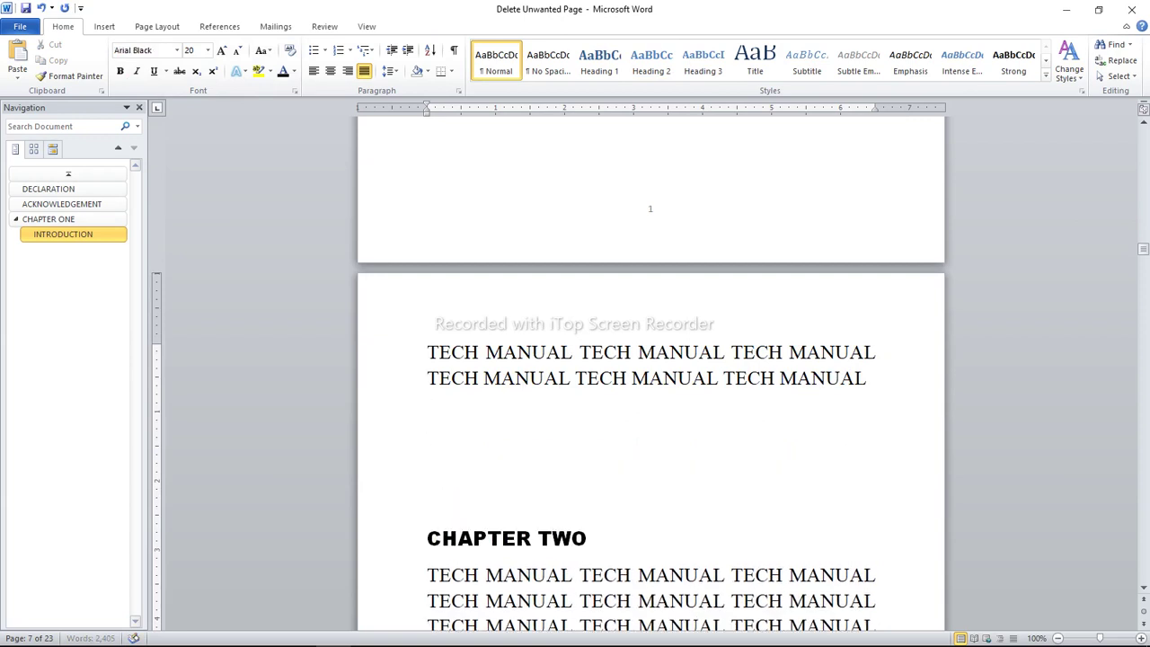
key(Return)
key(Return)
key(Return)
key(Return)
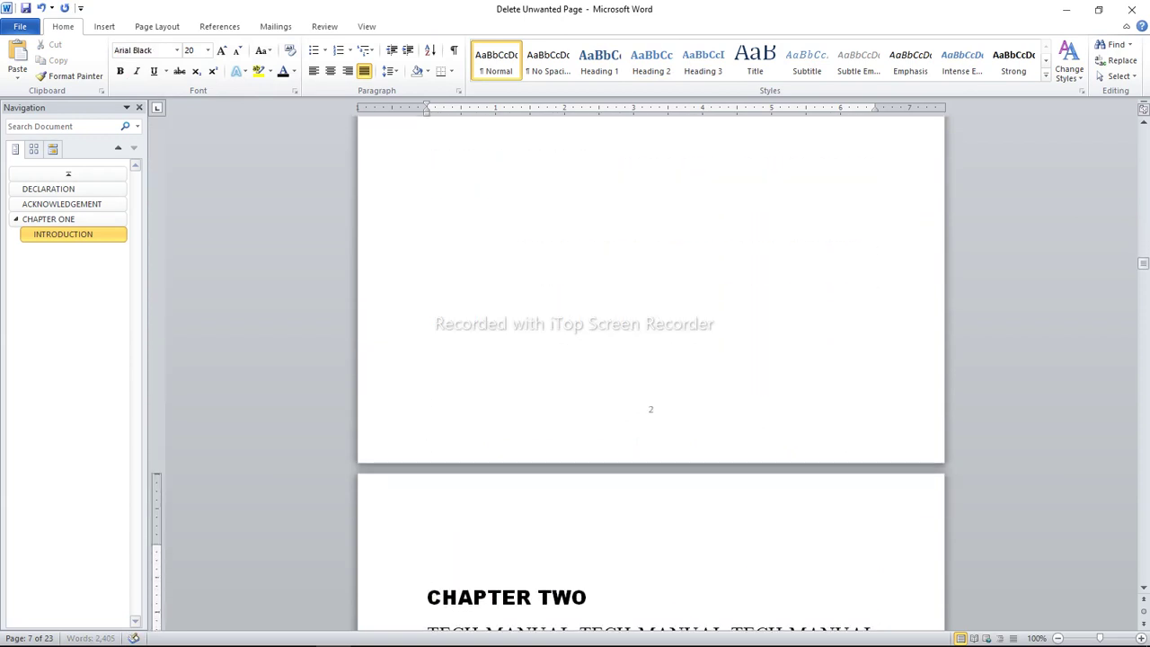
key(BackSpace)
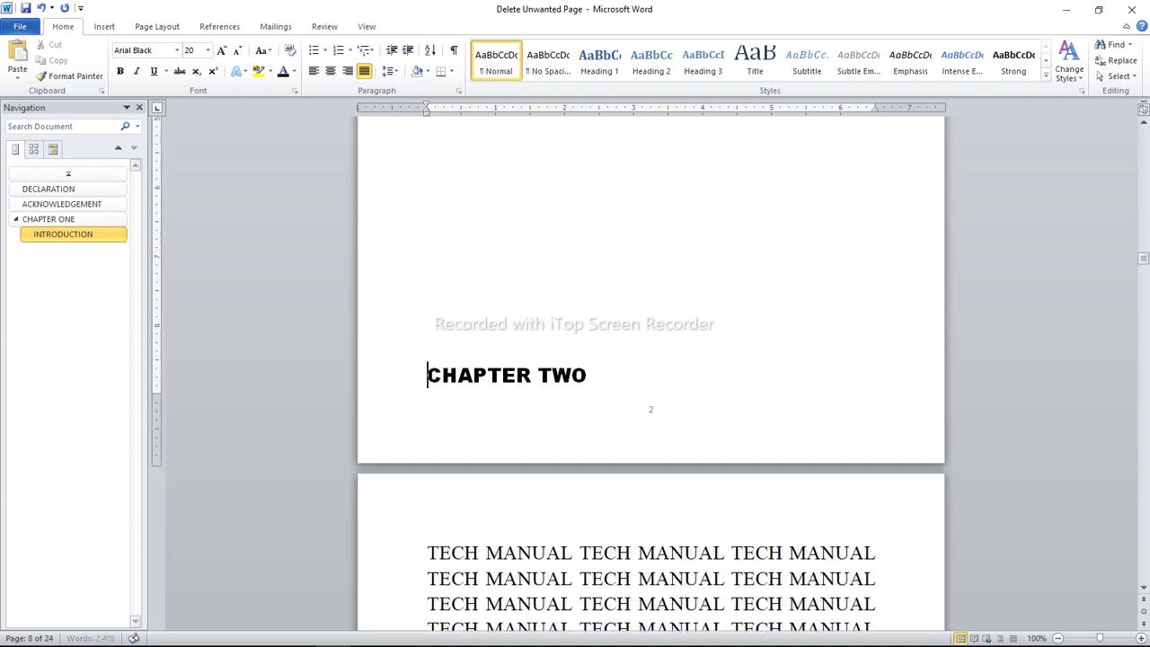
key(Return)
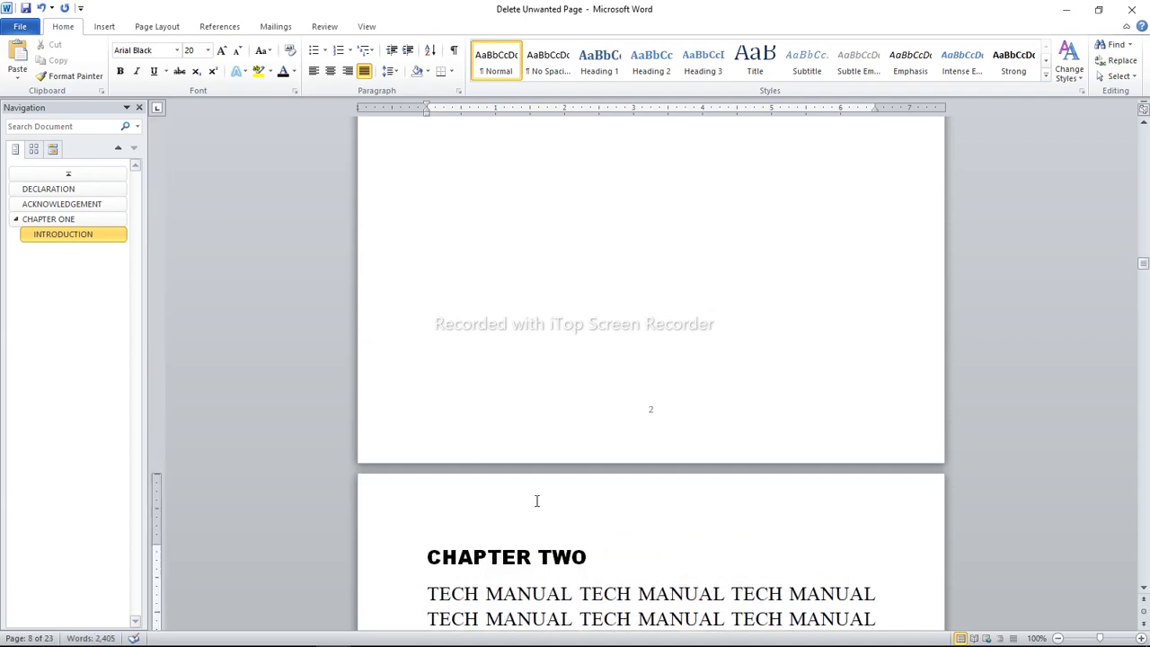
Apply the Heading 1 style to the CHAPTER TWO title and set its font to Arial Black in black.
triple_click(566, 555)
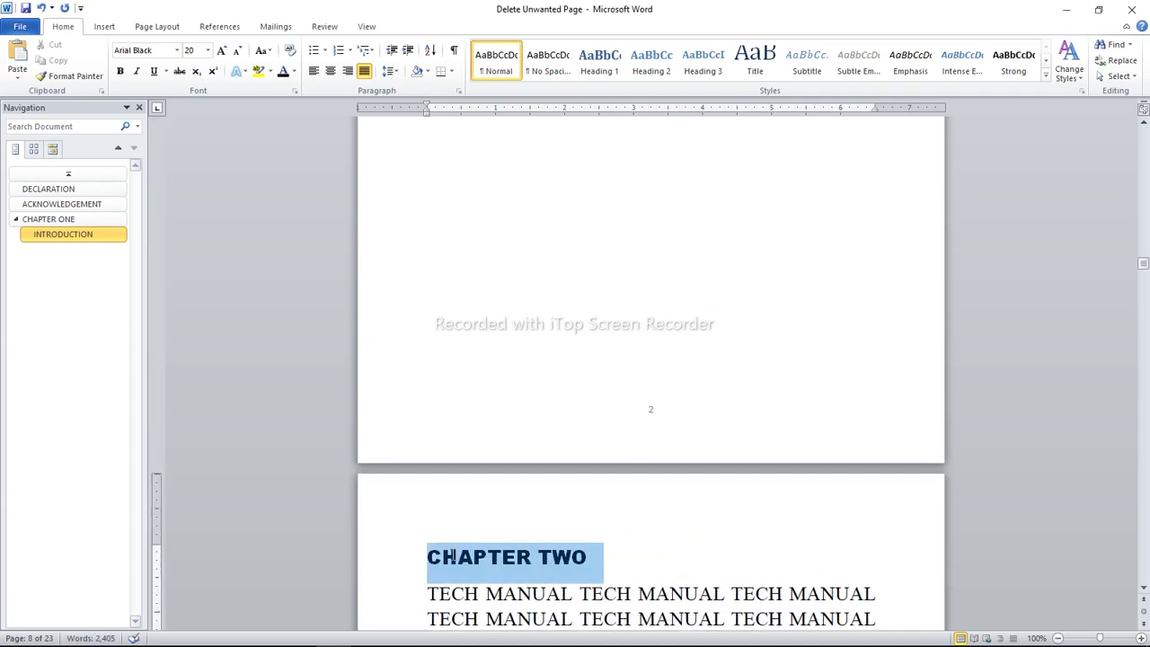
click(600, 63)
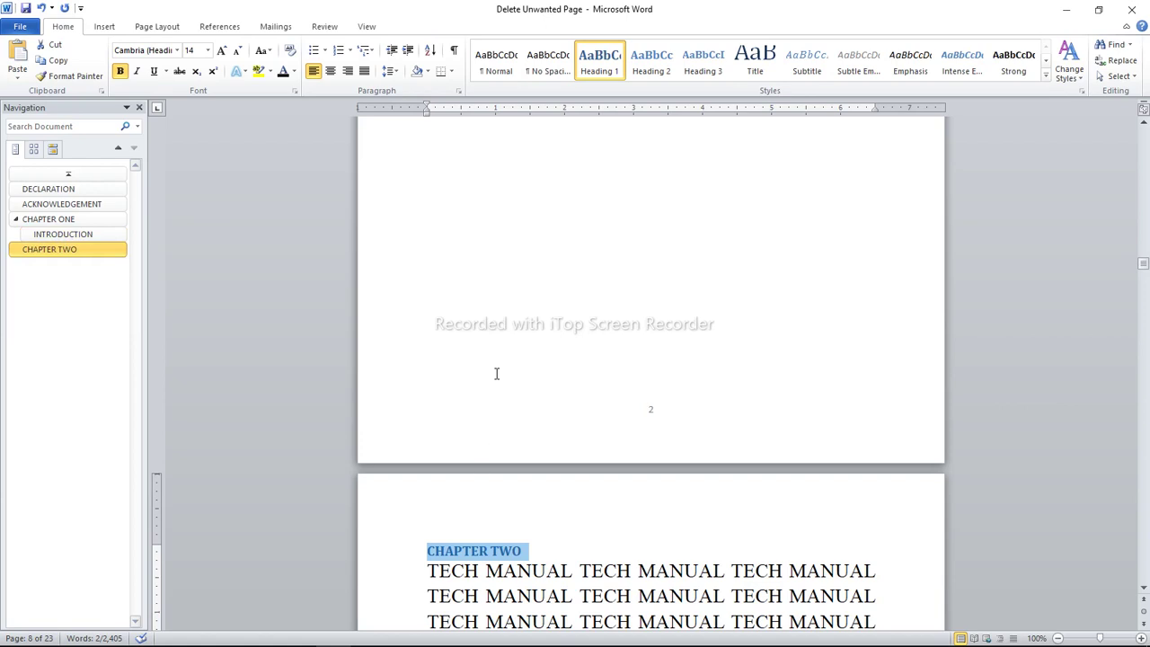
click(177, 50)
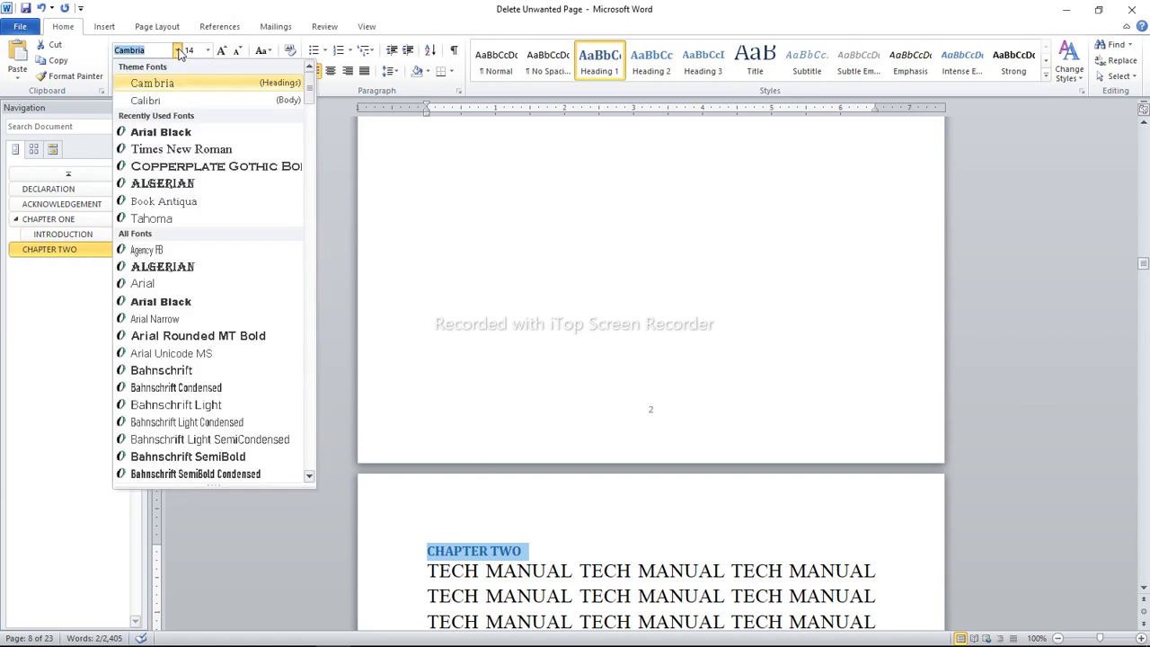
click(180, 133)
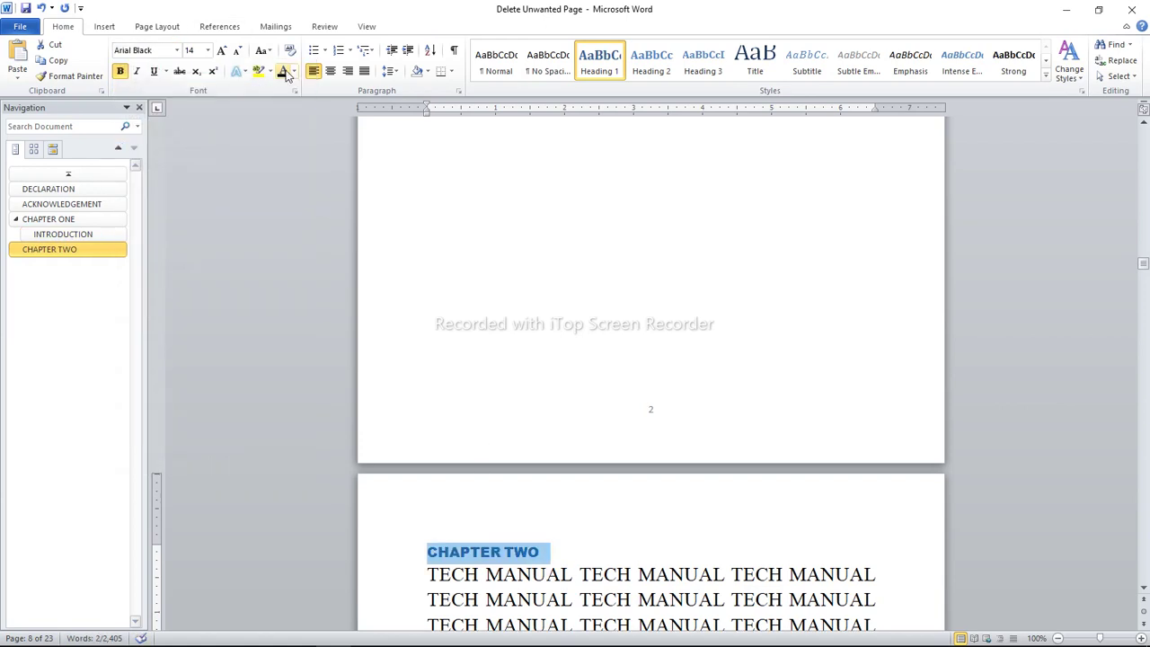
Apply the Heading 1 style to the CHAPTER THREE title on page 10 and set its font to Arial Black.
key(Down)
key(Down)
key(Down)
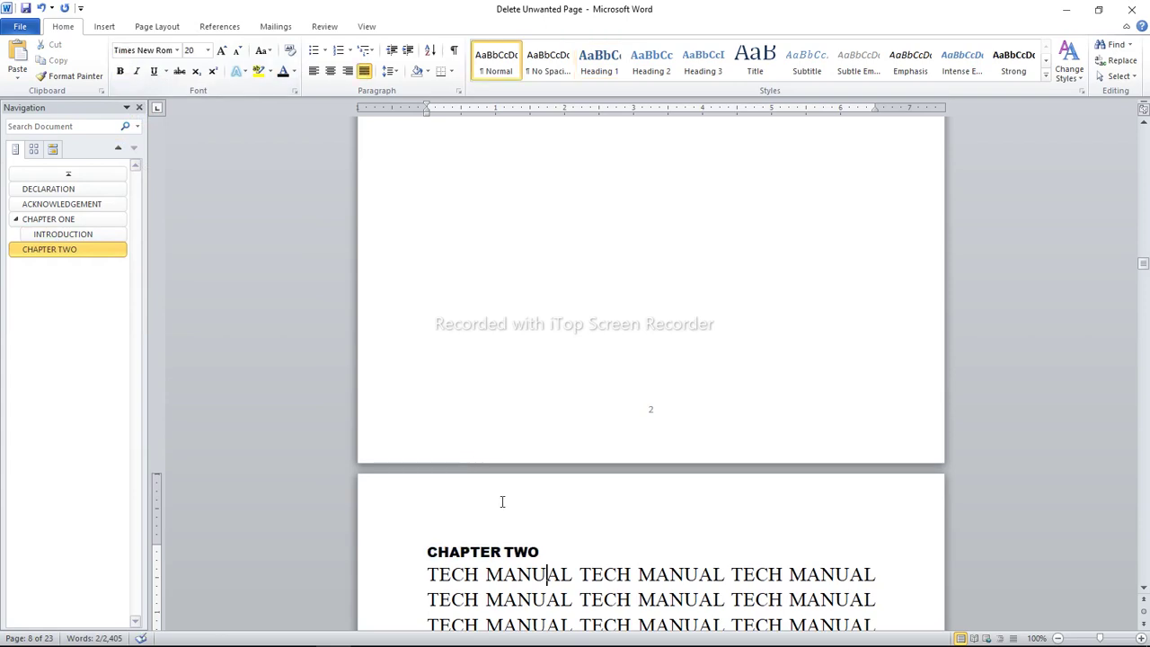
key(ctrl+Down)
key(ctrl+Down)
key(ctrl+Down)
key(ctrl+Down)
key(ctrl+Down)
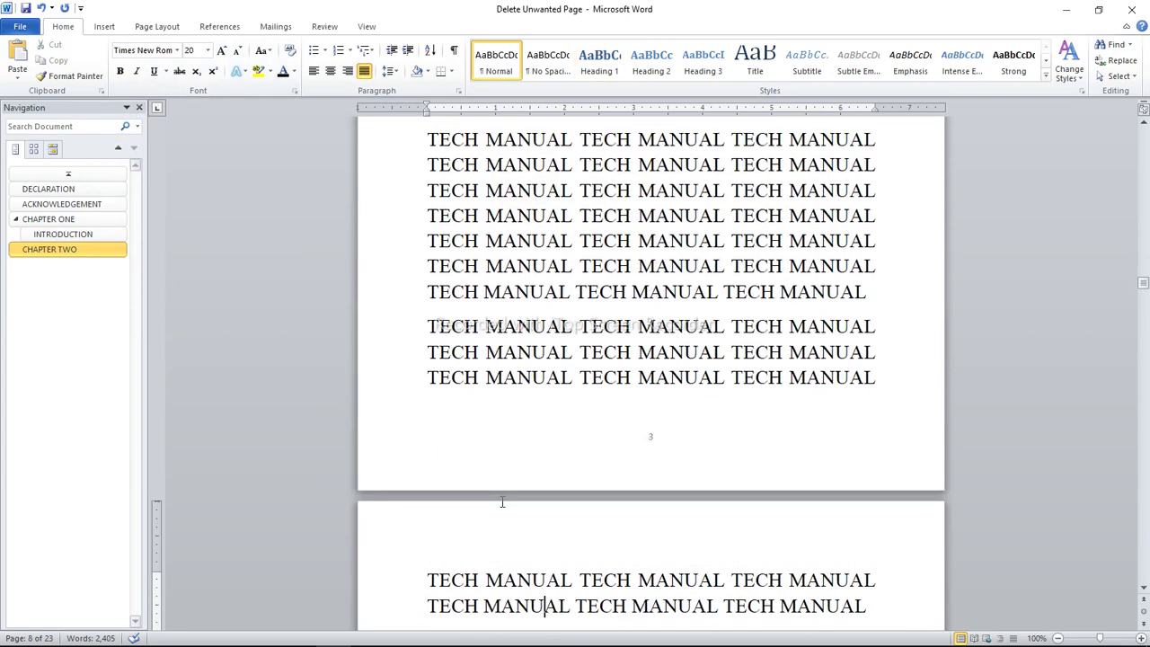
key(Down)
key(Down)
key(Down)
key(Down)
key(Down)
key(Down)
key(Down)
key(Down)
key(Down)
key(Down)
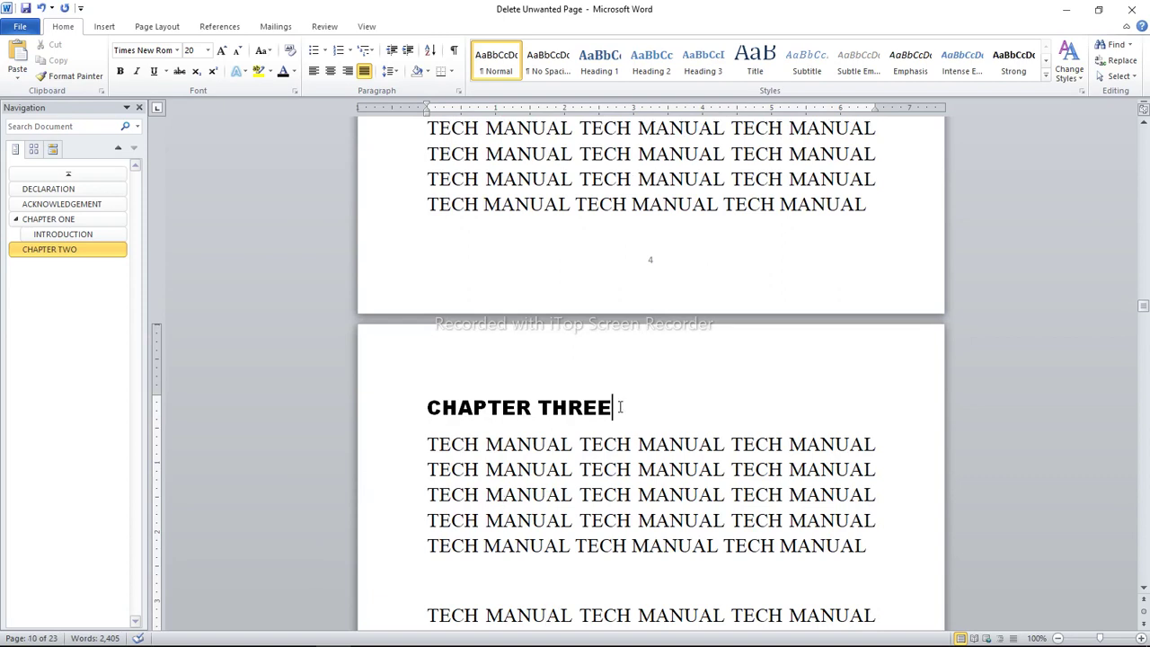
drag(620, 407, 501, 408)
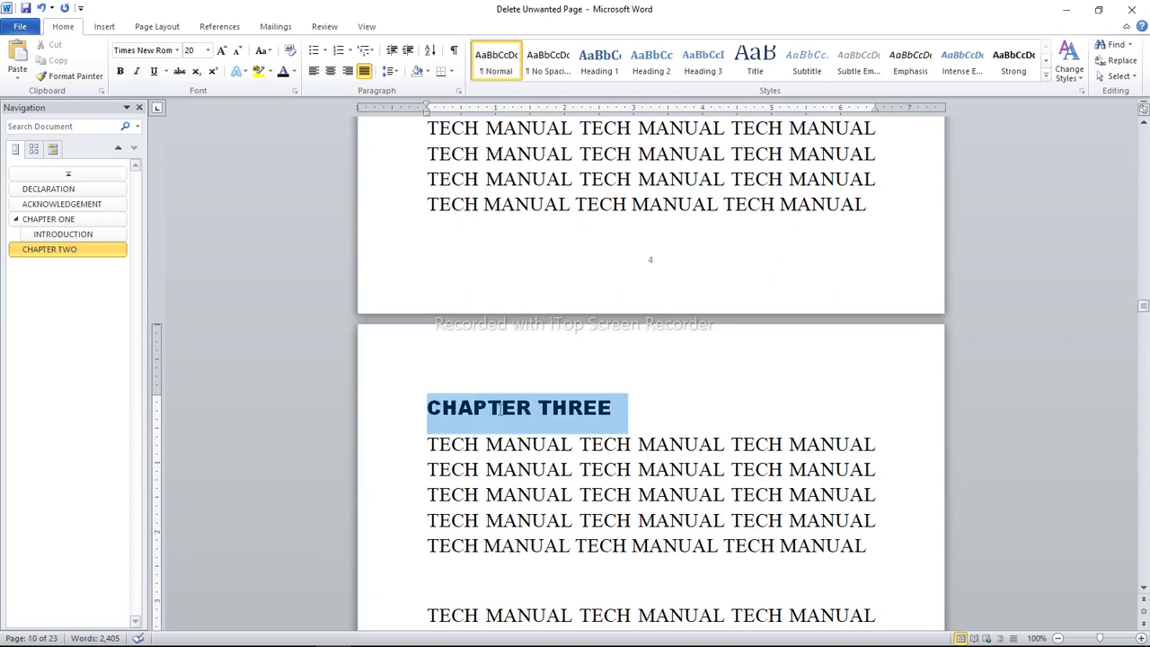
click(600, 63)
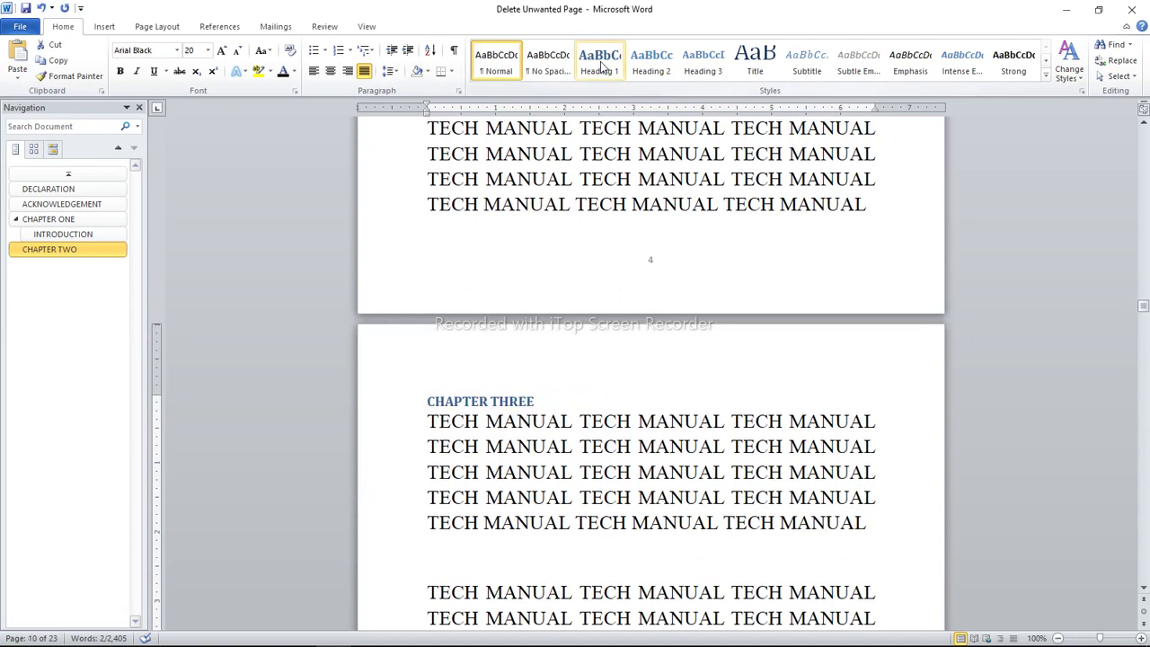
click(178, 51)
click(161, 133)
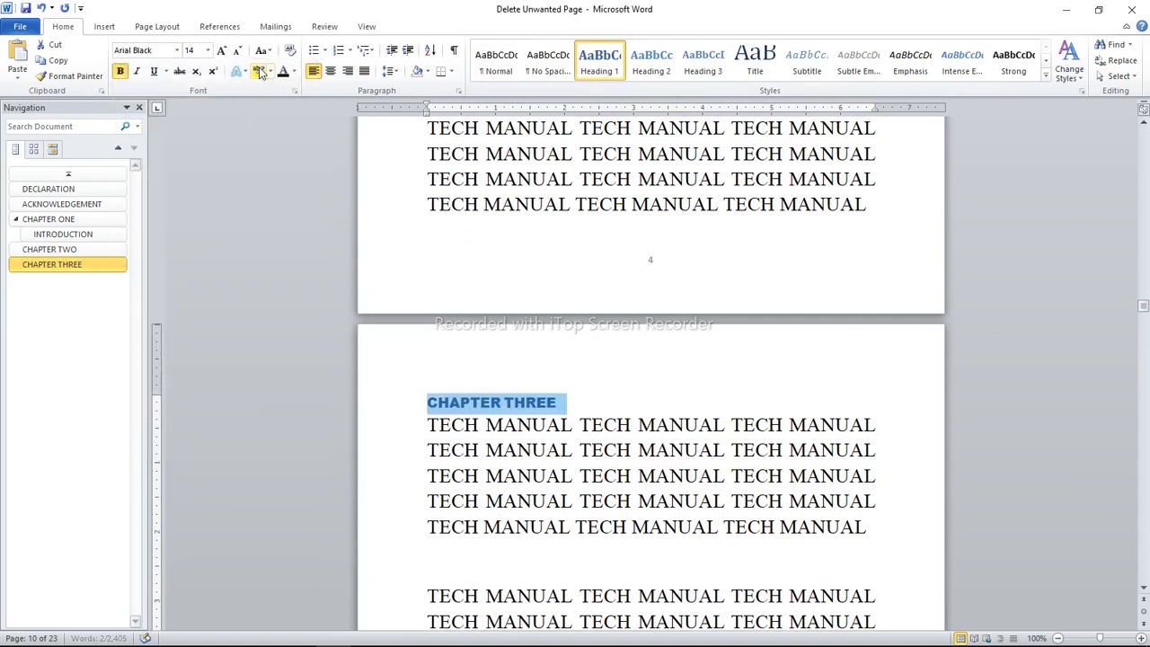
Apply the Heading 1 style to the CHAPTER FOUR title on page 11 and set its font to Arial Black in black.
click(452, 424)
scroll(452, 412, down, 10)
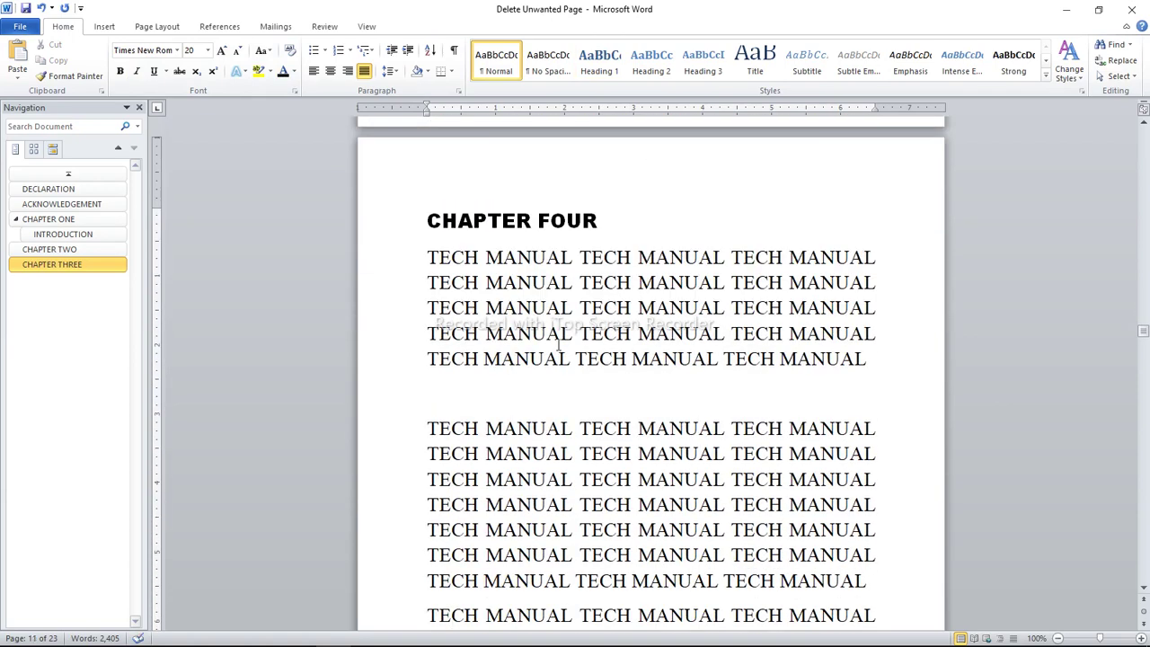
drag(633, 221, 430, 220)
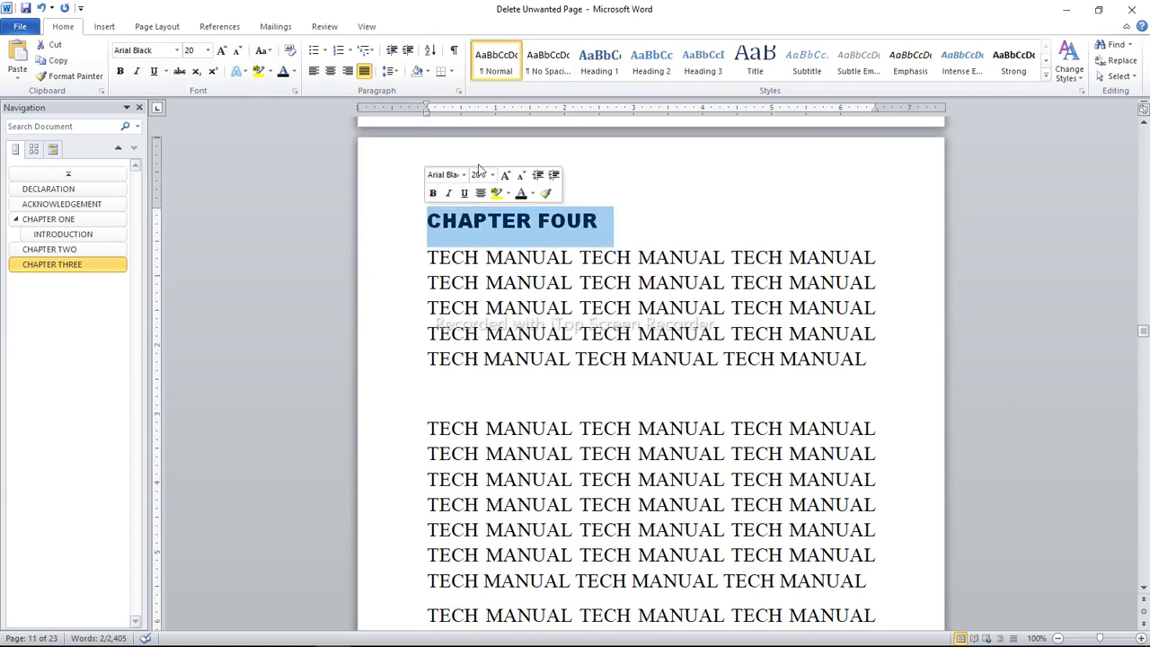
click(598, 67)
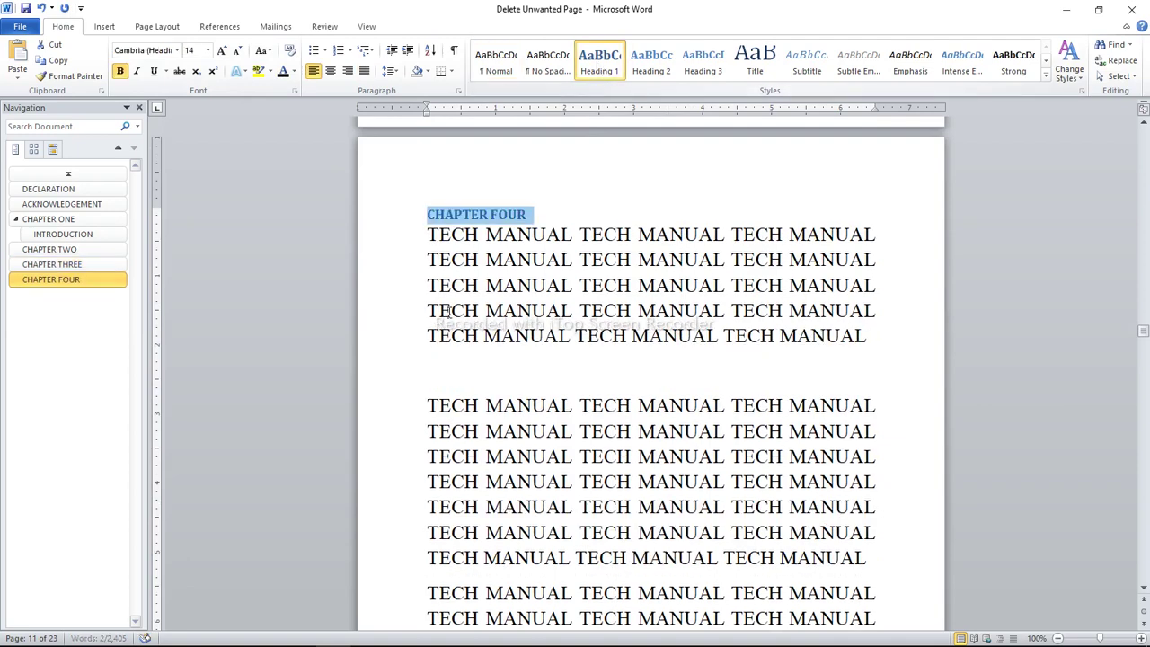
click(177, 50)
click(168, 135)
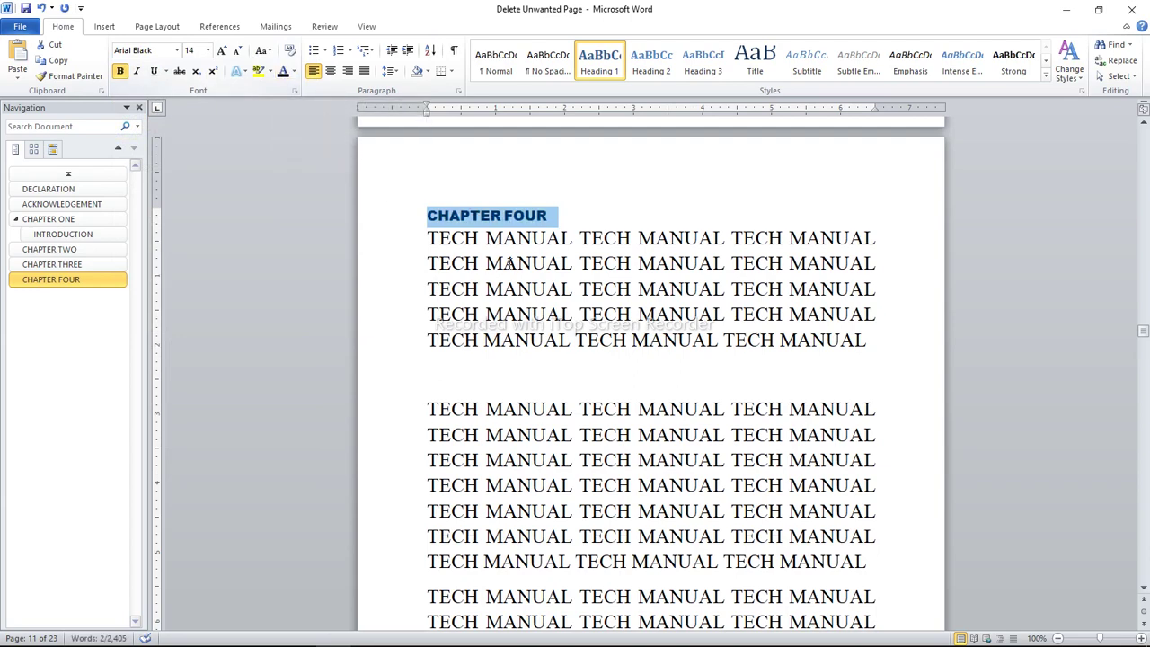
Apply the Heading 1 style to the CHAPTER FIVE title on page 14 and set its font to Arial Black in black.
key(Down)
key(Down)
key(Down)
key(Down)
key(Down)
key(Down)
key(Down)
key(Down)
key(Down)
key(Down)
key(Down)
key(Down)
key(Down)
key(Down)
key(Down)
key(Down)
key(Down)
key(Down)
key(Down)
key(Down)
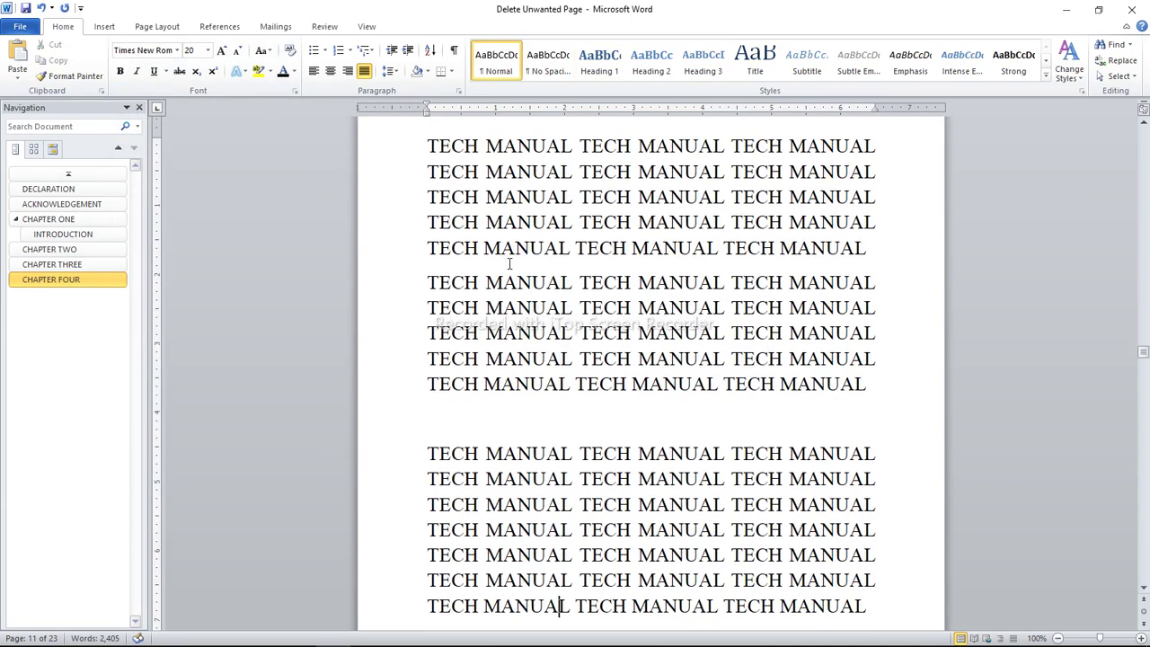
key(Down)
key(Down)
key(Down)
key(Down)
key(Down)
key(Down)
key(Down)
key(Down)
key(Down)
key(Down)
key(Down)
key(Down)
key(Down)
key(Down)
key(Down)
key(Down)
key(Down)
key(Down)
key(Down)
key(Down)
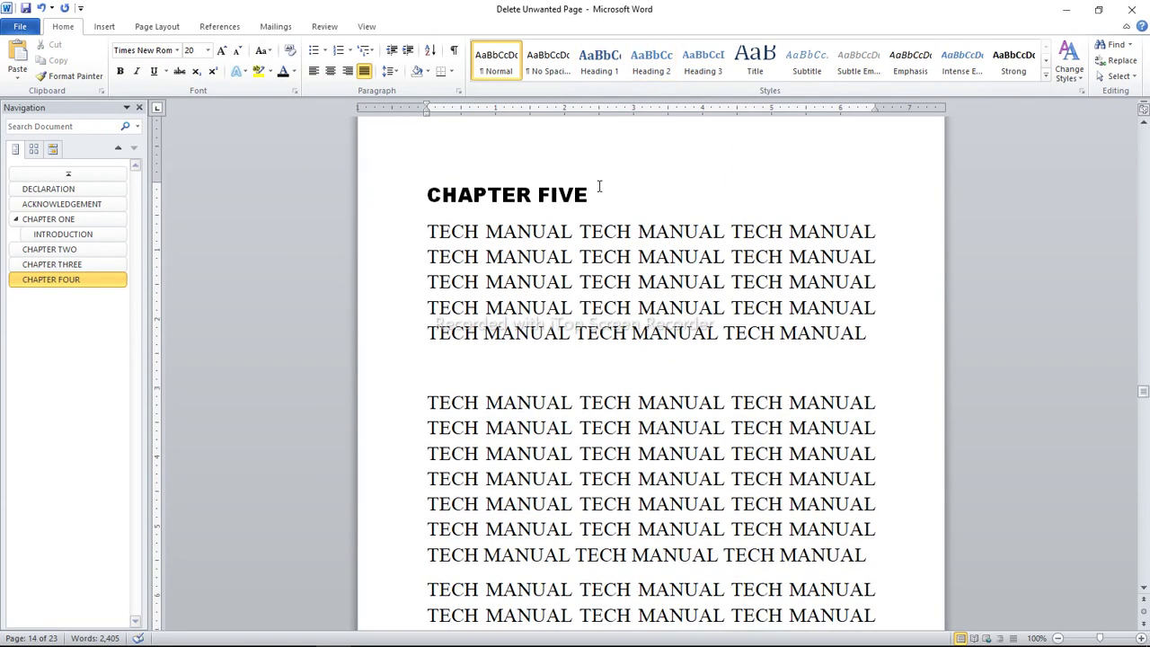
triple_click(600, 186)
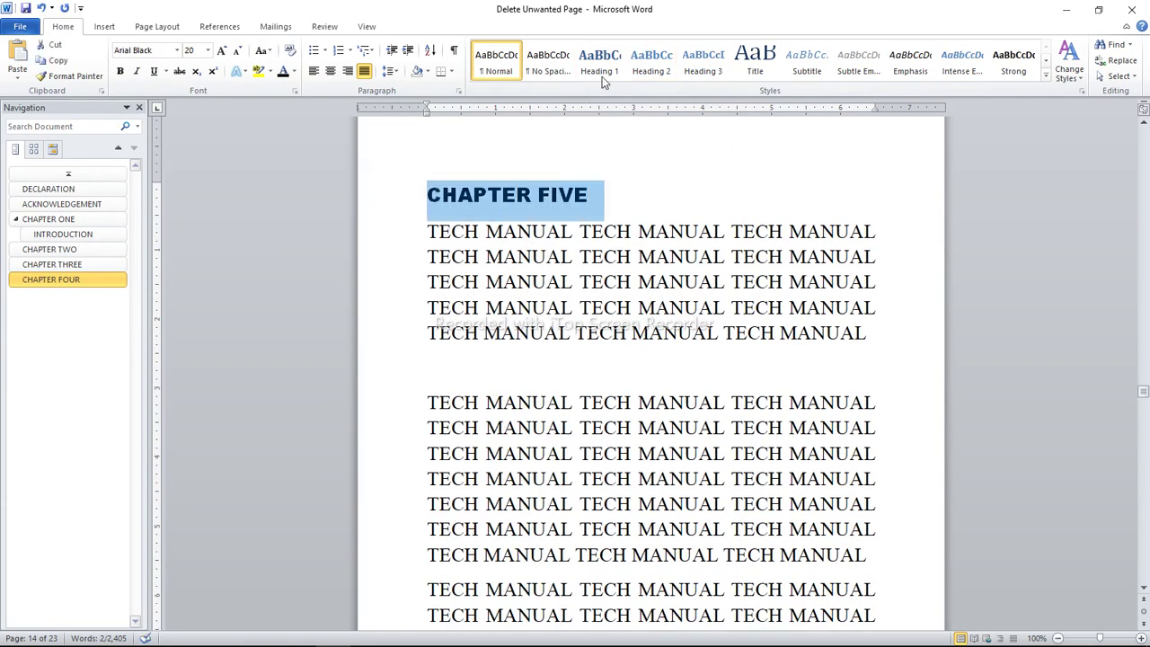
click(600, 61)
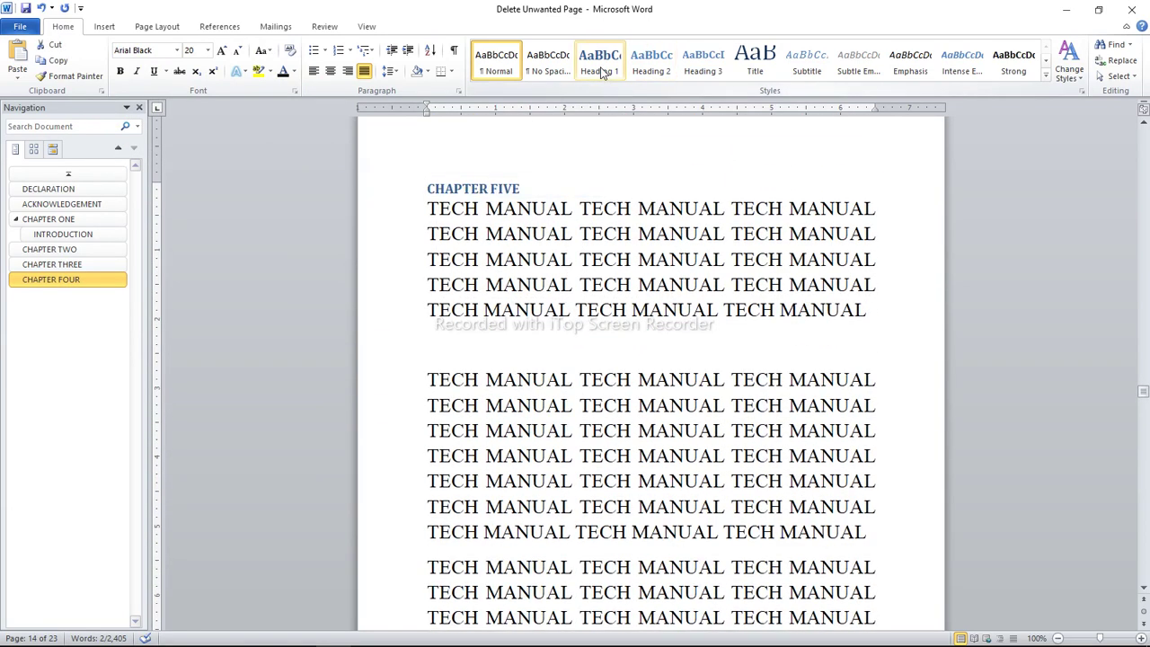
click(177, 50)
click(177, 123)
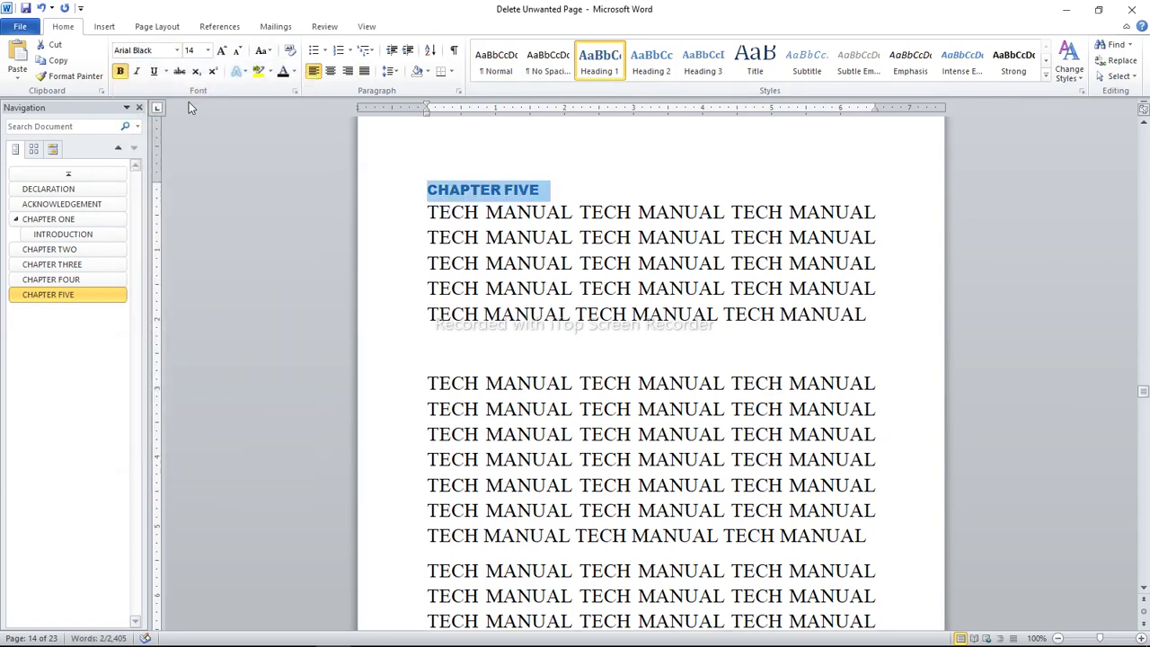
click(281, 74)
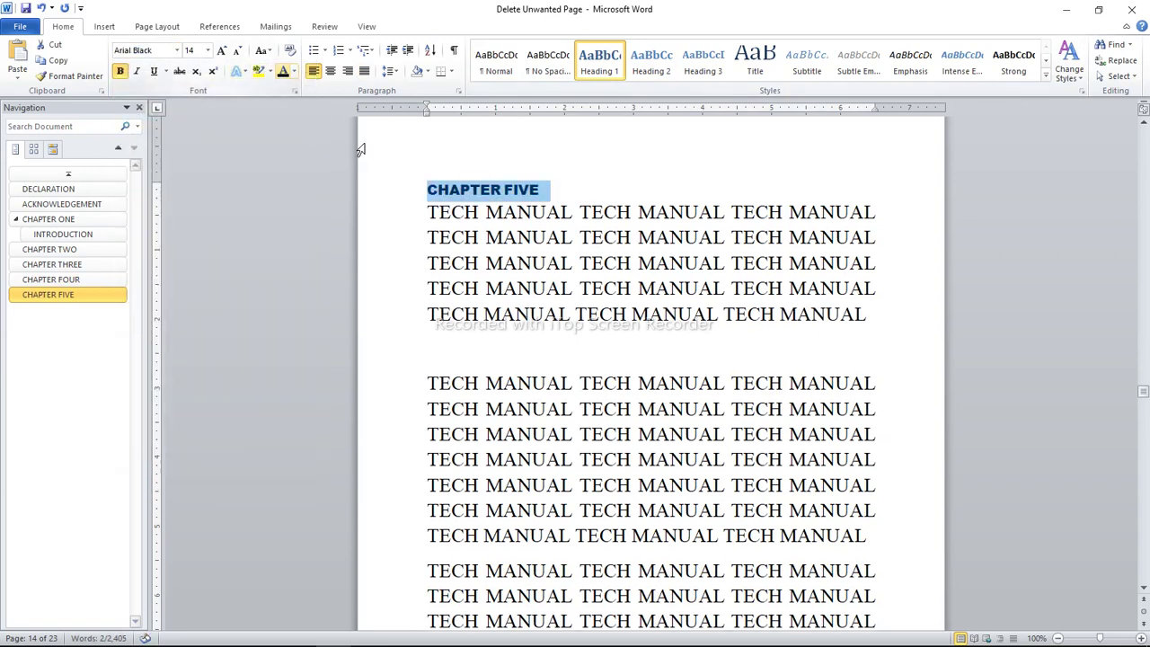
Look through the pages after the CHAPTER FIVE title to the end of the document for further titles.
click(548, 262)
scroll(543, 539, down, 5)
key(Down)
key(Down)
key(Down)
key(Down)
key(Down)
key(Down)
key(Down)
key(Down)
key(Down)
key(Down)
key(Down)
key(Down)
key(Down)
key(Down)
key(Down)
key(Down)
key(Down)
key(Down)
key(Down)
key(Down)
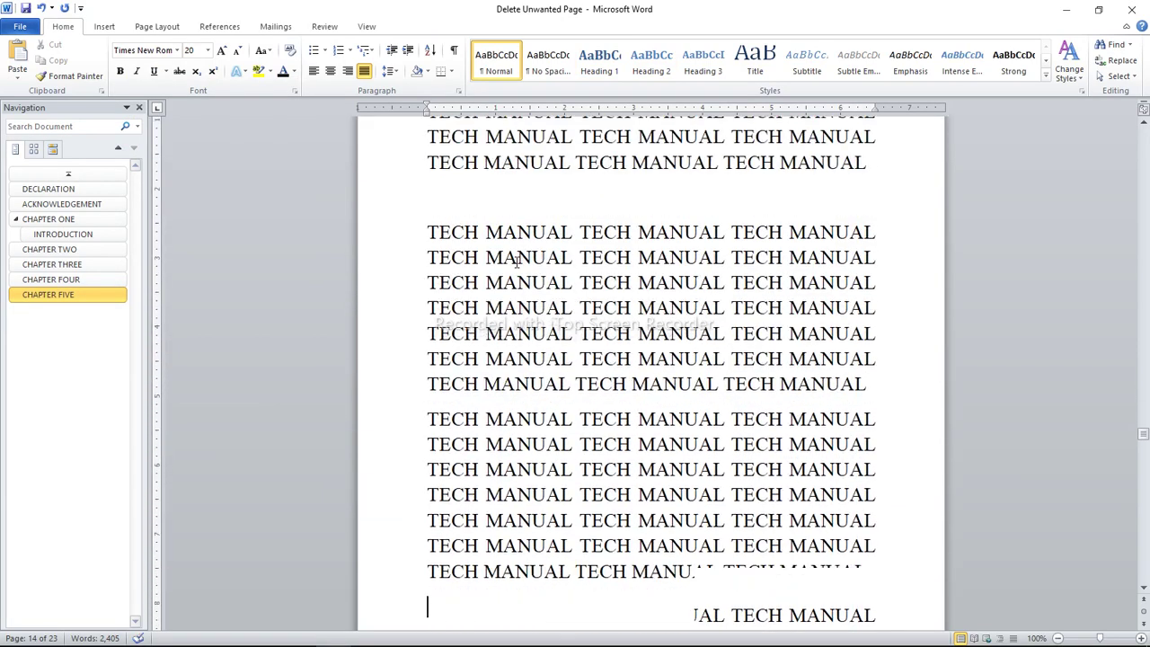
key(Up)
key(Up)
key(Up)
key(Down)
key(Down)
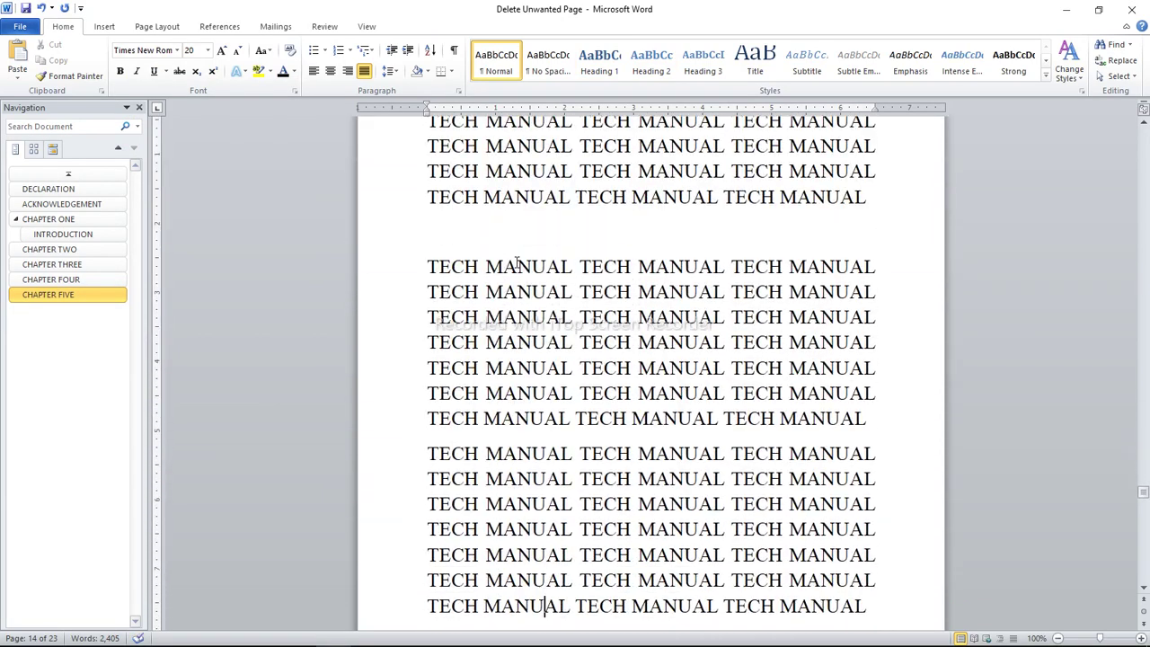
key(Down)
key(Down)
key(Down)
key(Down)
key(Down)
key(Down)
key(Down)
key(Down)
key(Down)
key(Down)
key(Down)
key(Down)
key(Down)
key(Down)
key(Down)
key(Down)
key(Down)
key(Down)
key(Down)
key(Down)
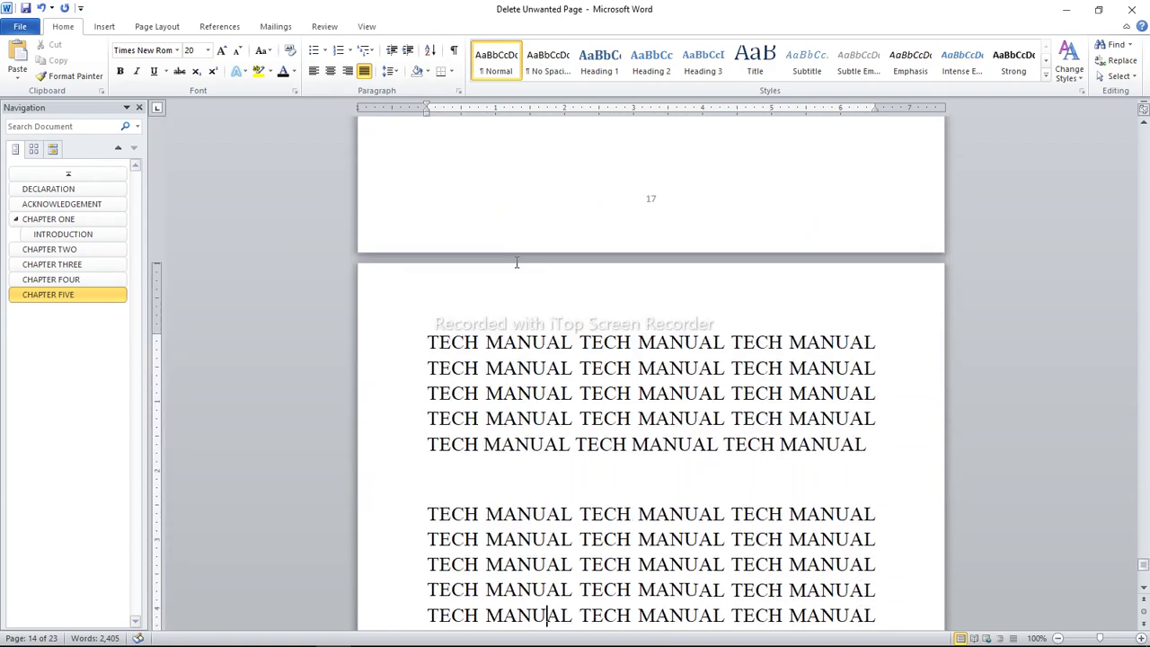
key(Down)
key(Down)
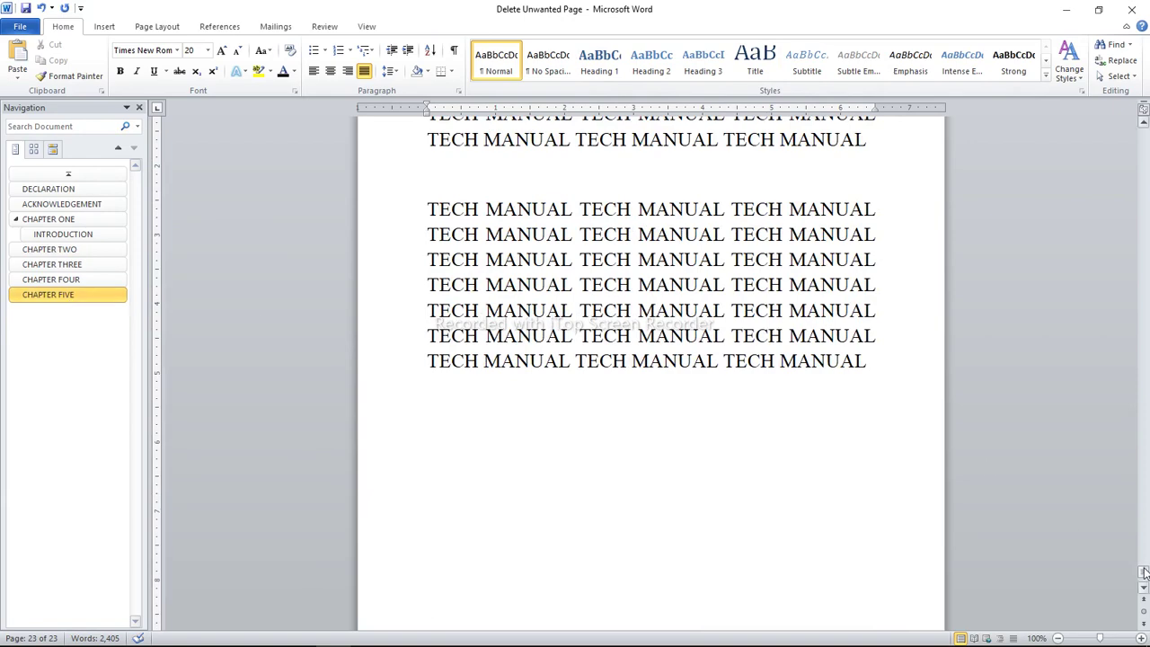
Return to the cover page, then place the cursor in front of the DECLARATION title on page 2.
drag(1144, 575, 1140, 107)
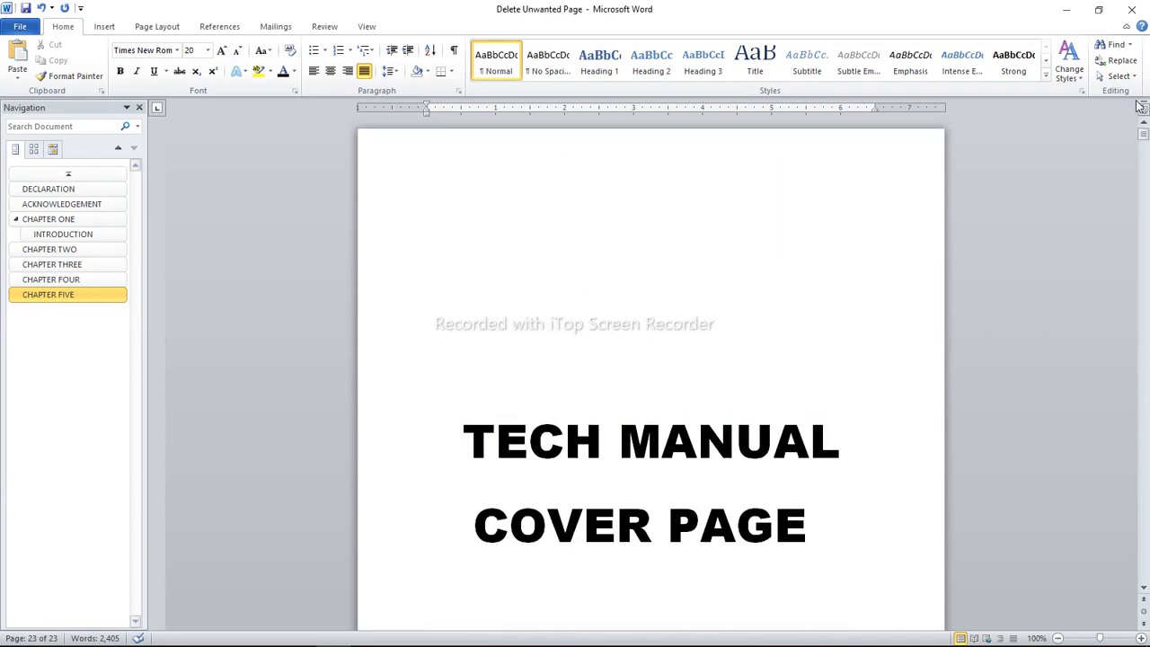
click(392, 386)
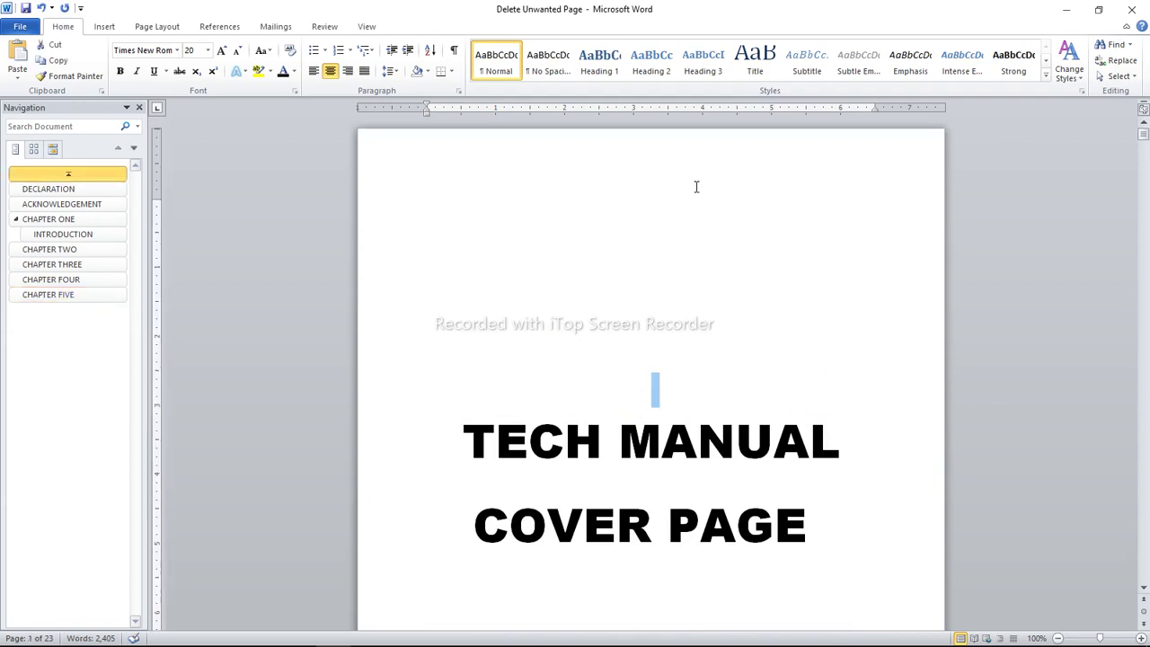
key(Down)
key(Down)
key(Down)
key(Down)
key(Down)
key(Down)
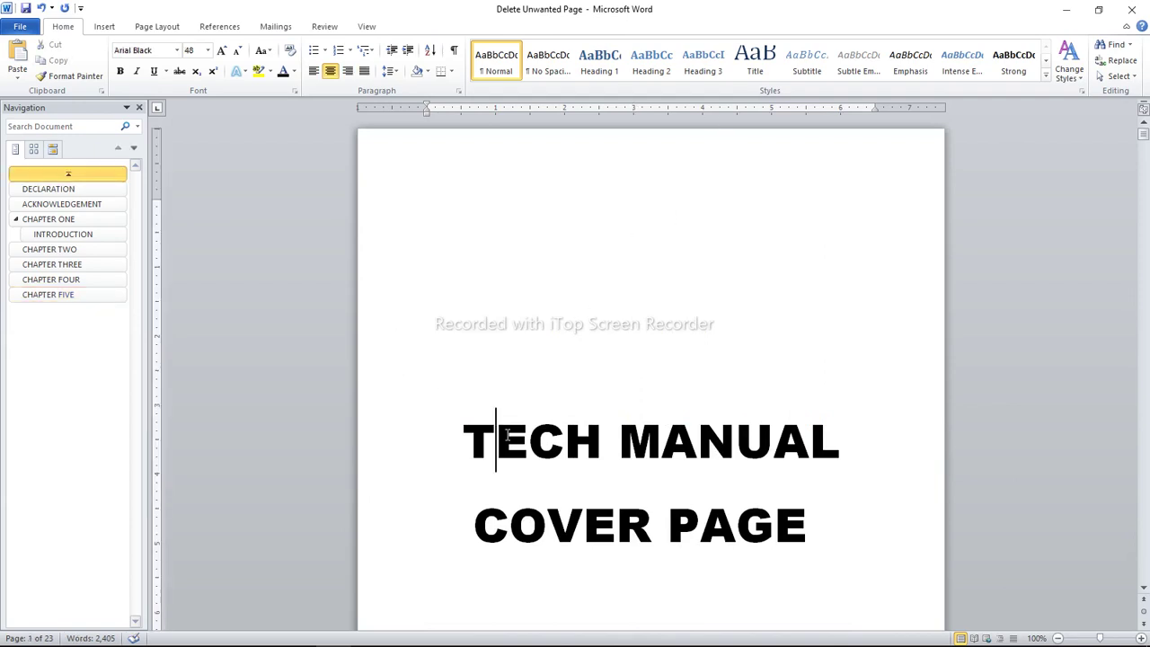
key(Down)
key(Down)
key(Down)
key(Down)
key(Down)
key(Down)
key(Down)
key(Down)
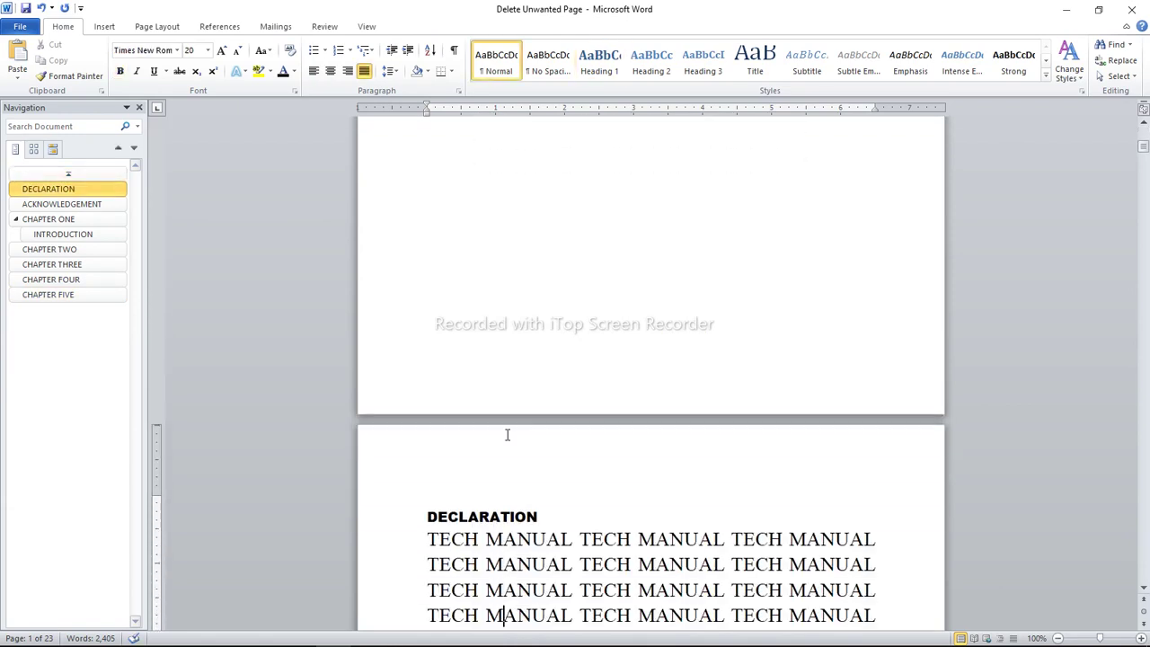
key(Down)
key(Down)
key(Down)
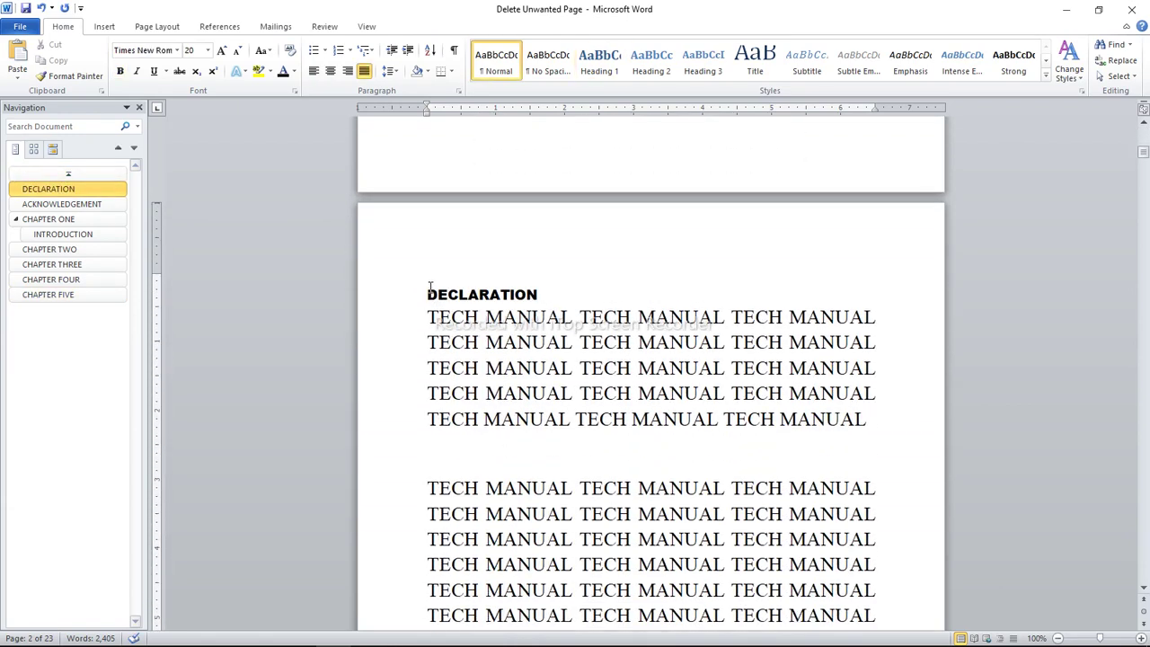
click(429, 291)
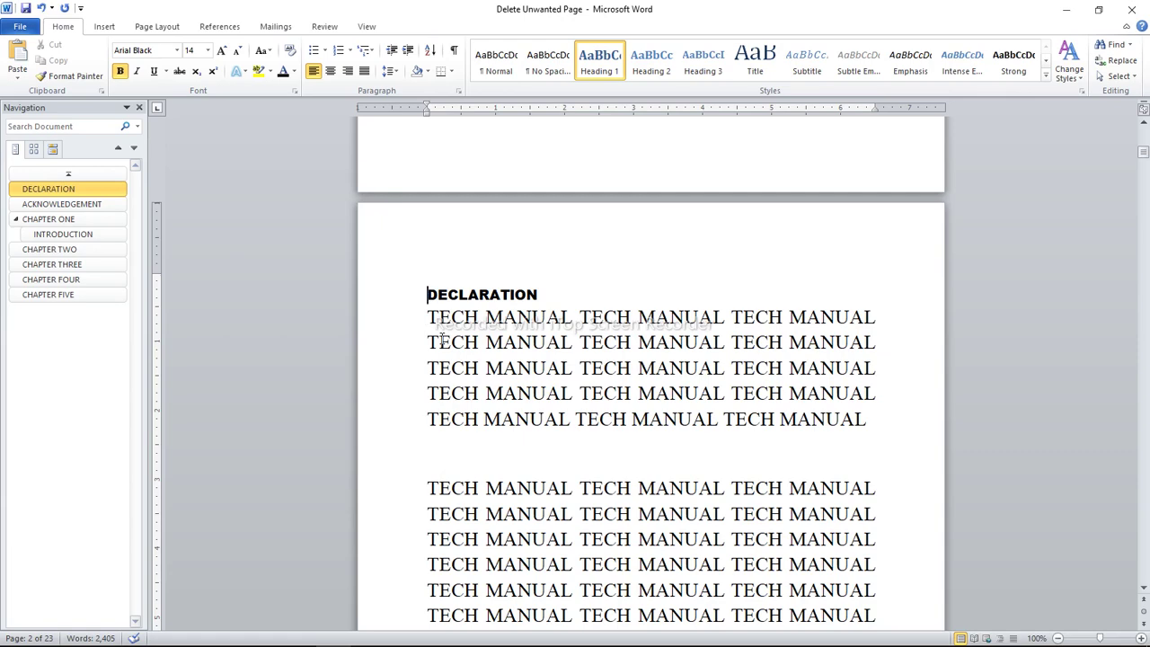
Look through the pages from the DECLARATION title to the CHAPTER ONE title to find where the preliminary text ends.
key(Down)
key(Down)
key(Down)
key(Down)
key(Down)
key(Down)
key(Down)
key(Down)
key(Down)
key(Down)
key(Down)
key(Down)
key(Down)
key(Down)
key(Down)
key(Down)
key(Down)
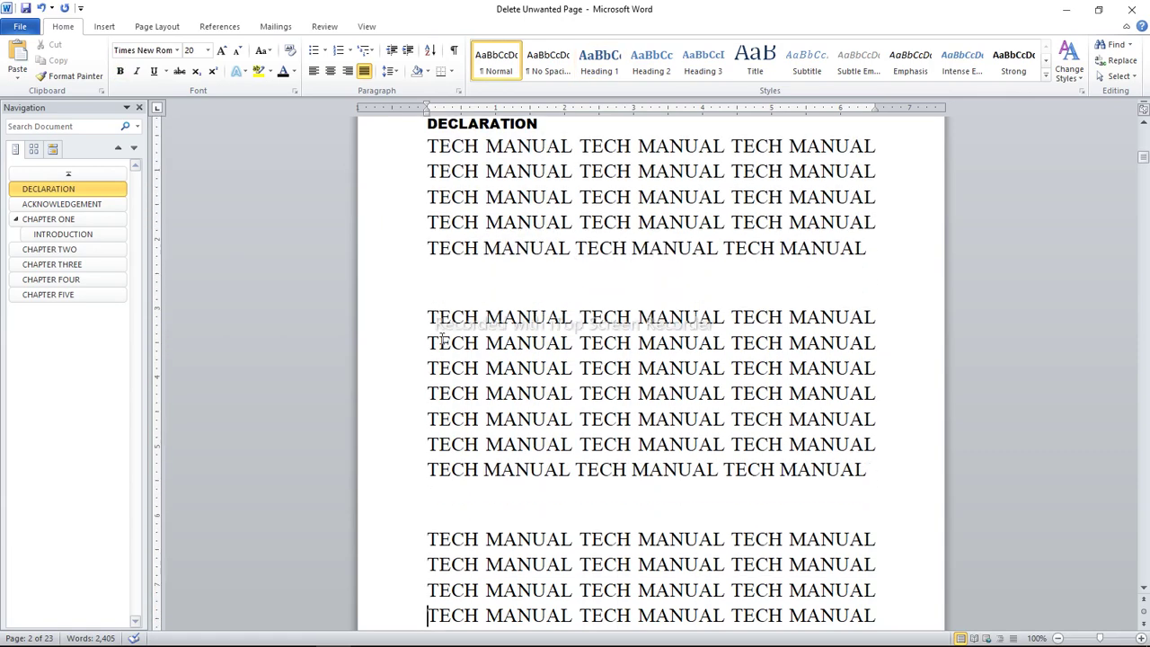
key(Down)
key(Down)
key(Down)
key(Down)
key(Down)
key(Down)
key(Down)
key(Down)
key(Down)
key(Down)
key(Down)
key(Down)
key(Down)
key(Down)
key(Down)
key(Down)
key(Down)
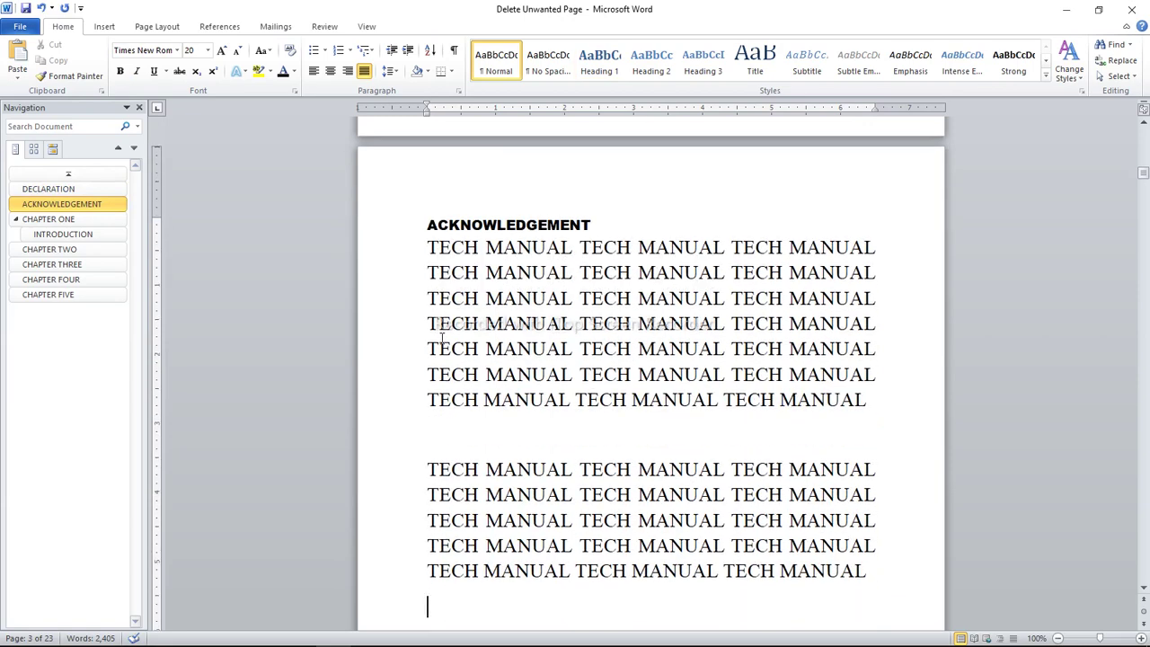
key(Down)
key(Down)
key(Down)
key(Down)
key(Down)
key(Up)
key(Up)
key(Up)
key(Up)
key(Up)
key(Up)
key(Up)
key(Up)
key(Up)
key(Up)
key(Up)
key(Up)
key(Up)
key(Up)
key(Up)
key(Up)
key(Up)
key(Up)
key(Up)
key(Up)
key(Up)
key(Down)
key(Down)
key(Down)
key(Down)
key(Down)
key(Down)
key(Down)
key(Down)
key(Down)
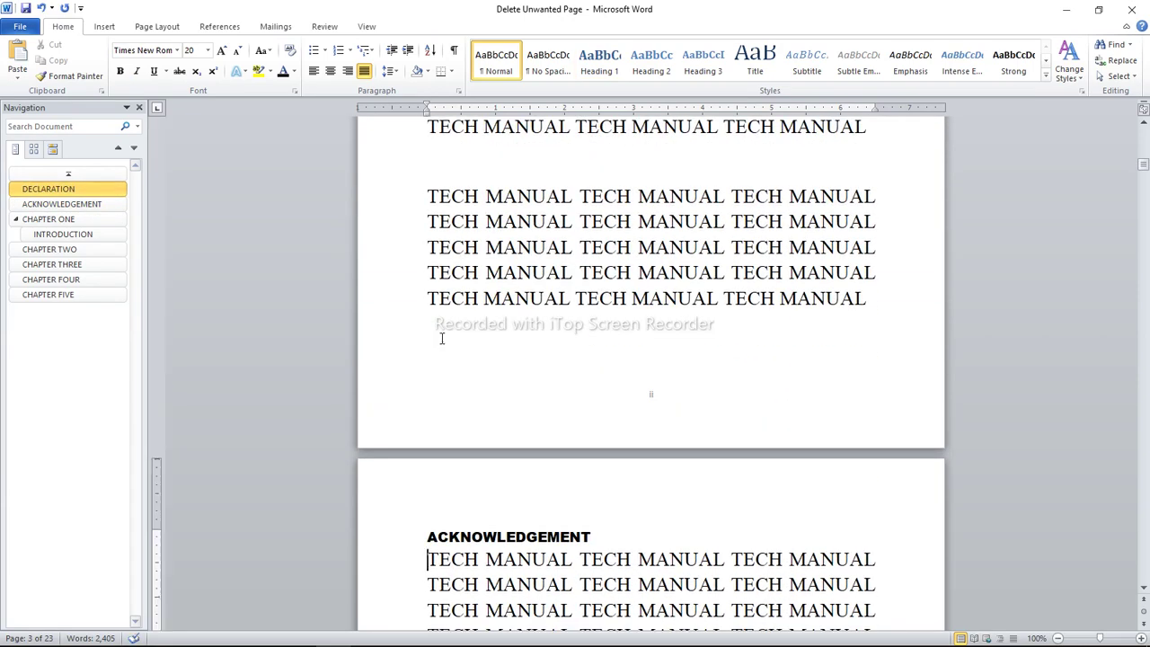
key(Down)
key(Down)
key(Down)
key(Down)
key(Down)
key(Down)
key(Down)
key(Down)
key(Down)
key(Down)
key(Down)
key(Down)
key(Down)
key(Down)
key(Down)
key(Down)
key(Down)
key(Down)
key(Down)
key(Down)
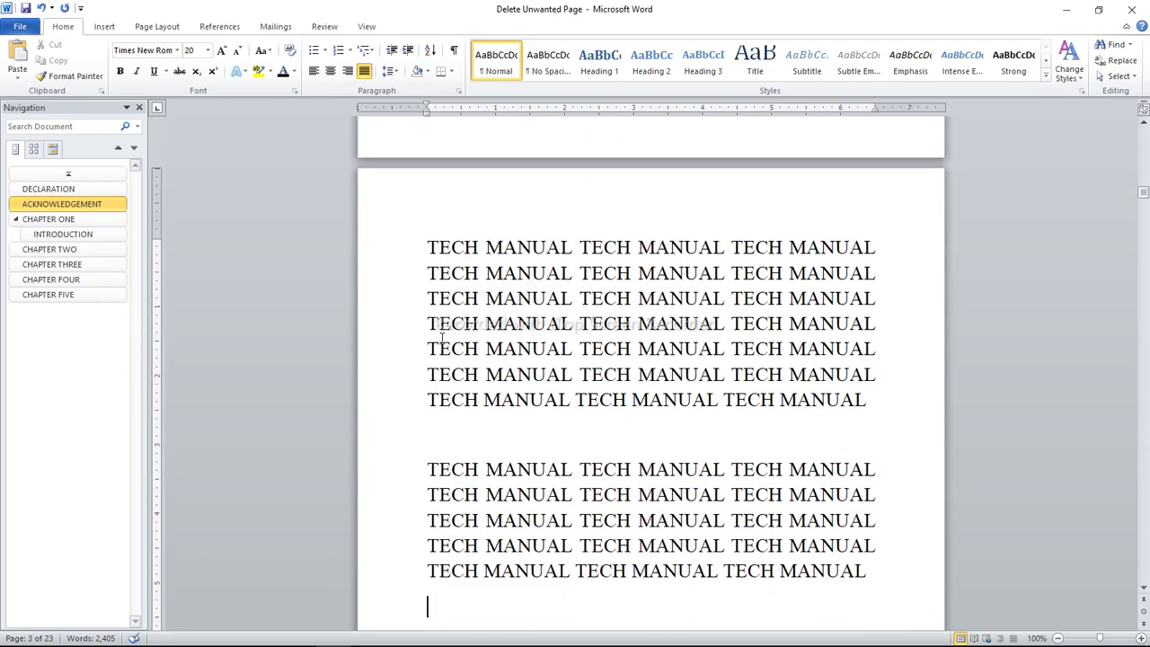
key(Down)
key(Down)
key(Down)
key(Down)
key(Down)
key(Down)
key(Down)
key(Down)
key(Down)
key(Down)
key(Down)
key(Down)
key(Down)
key(Down)
key(Down)
key(Down)
key(Down)
key(Down)
key(Down)
key(Down)
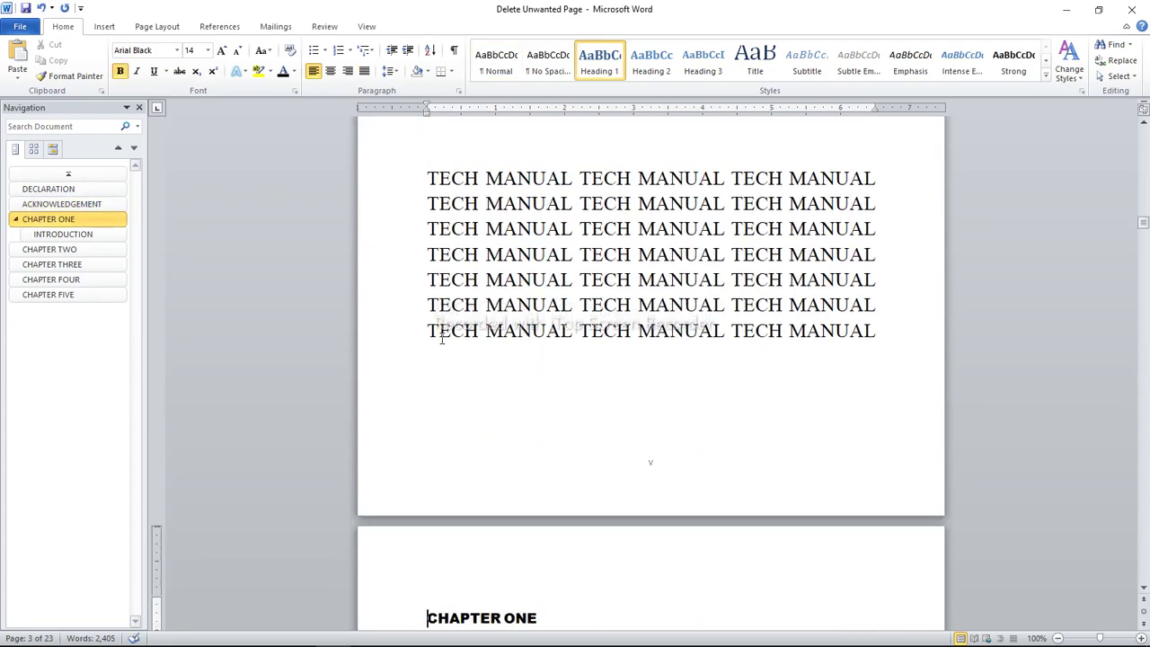
Add a blank page after the last line of text on page 5, ahead of CHAPTER ONE, and place the cursor on it.
click(886, 330)
key(Delete)
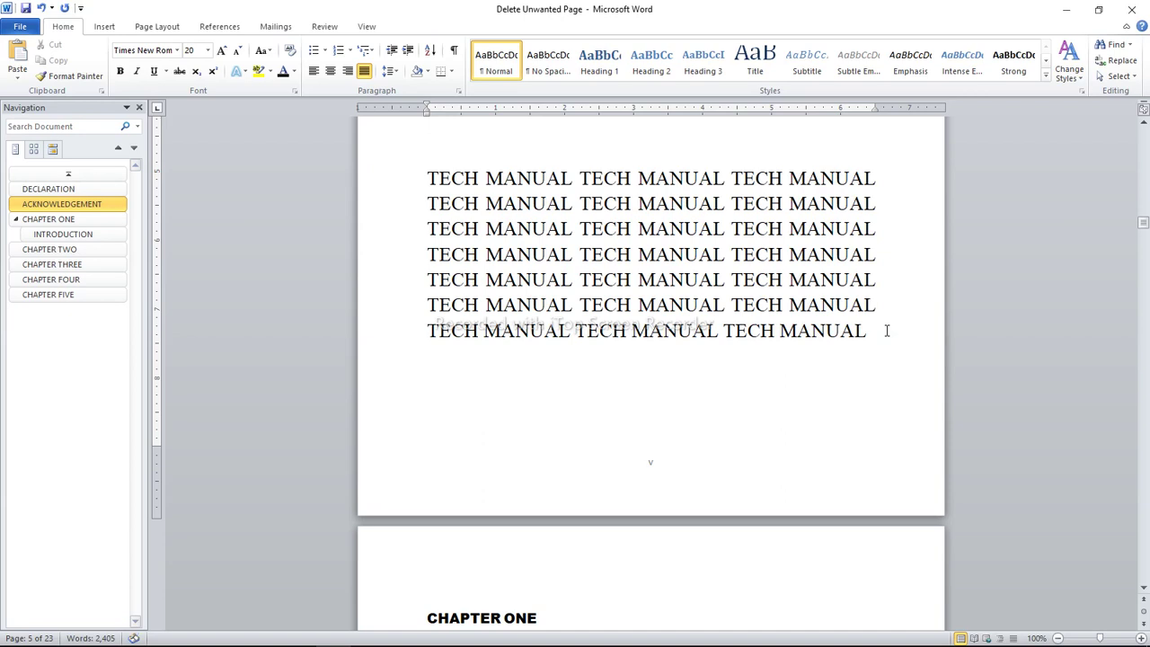
key(Return)
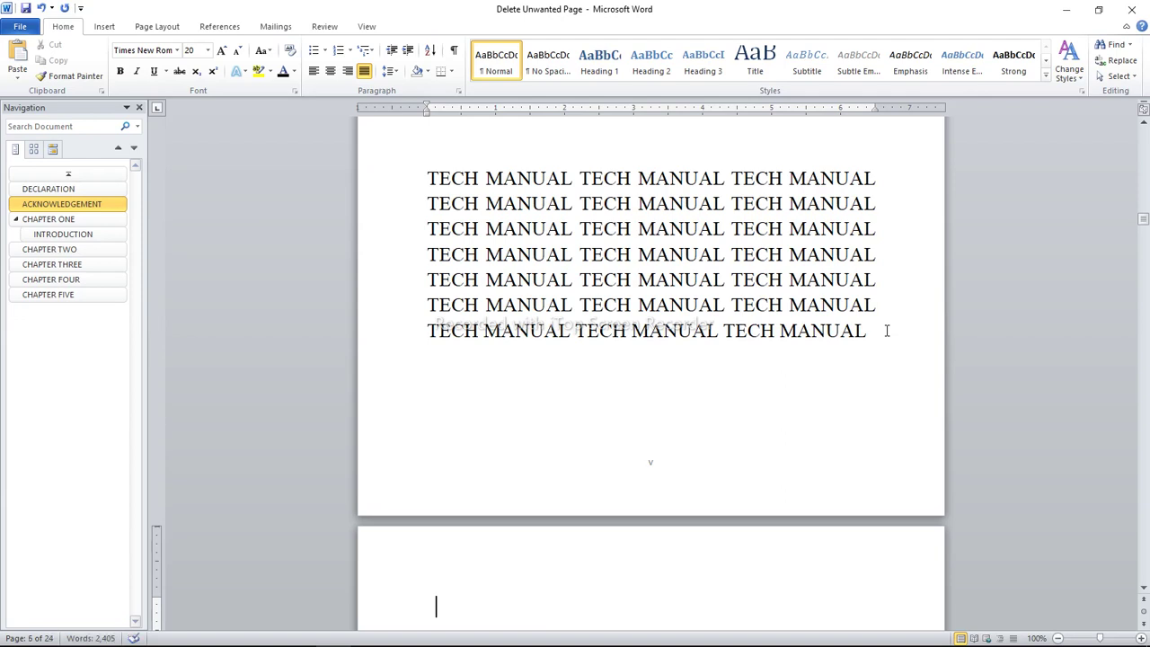
key(Down)
key(Up)
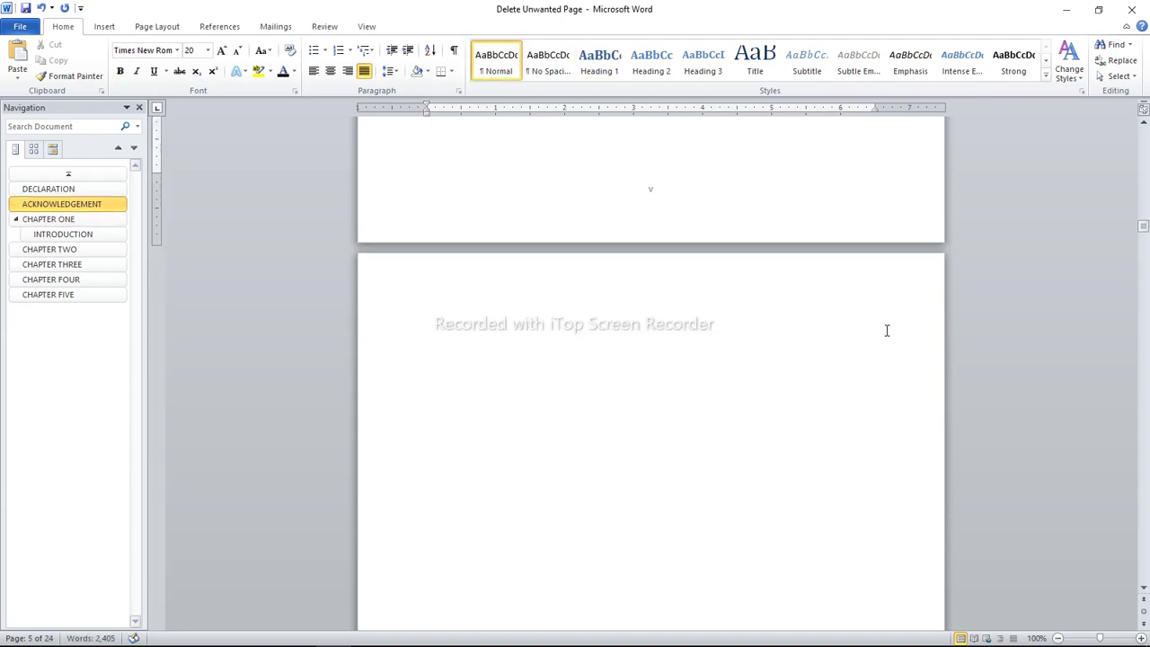
key(Up)
key(Down)
key(Down)
key(Down)
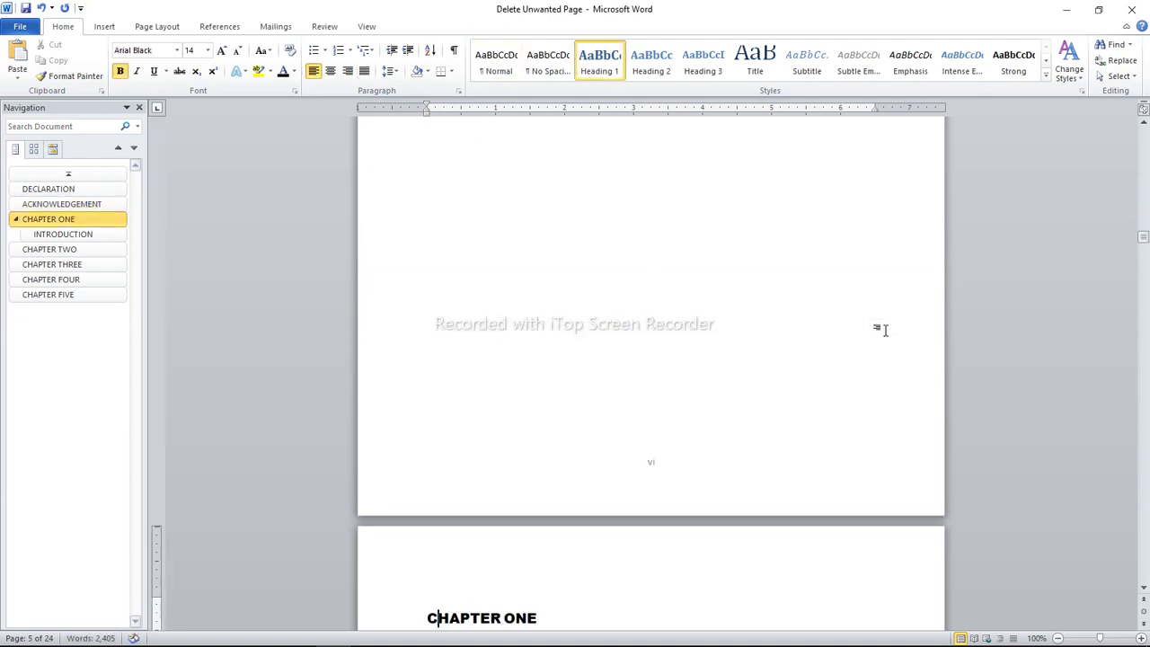
key(Up)
key(Down)
key(Down)
key(Up)
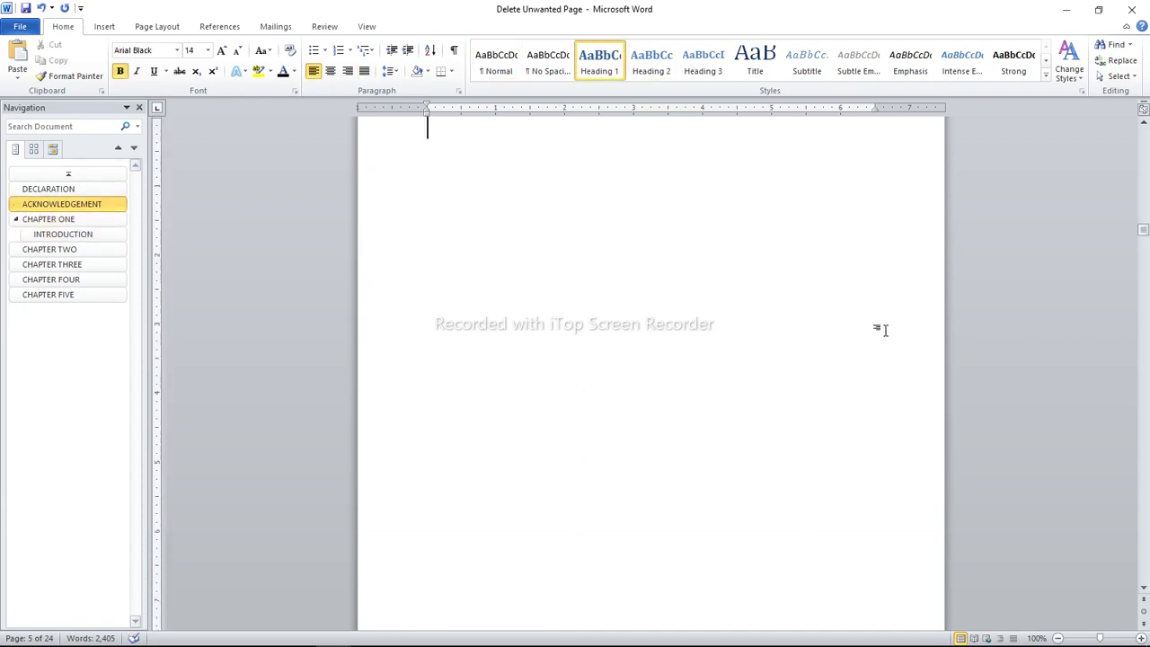
key(Up)
key(Down)
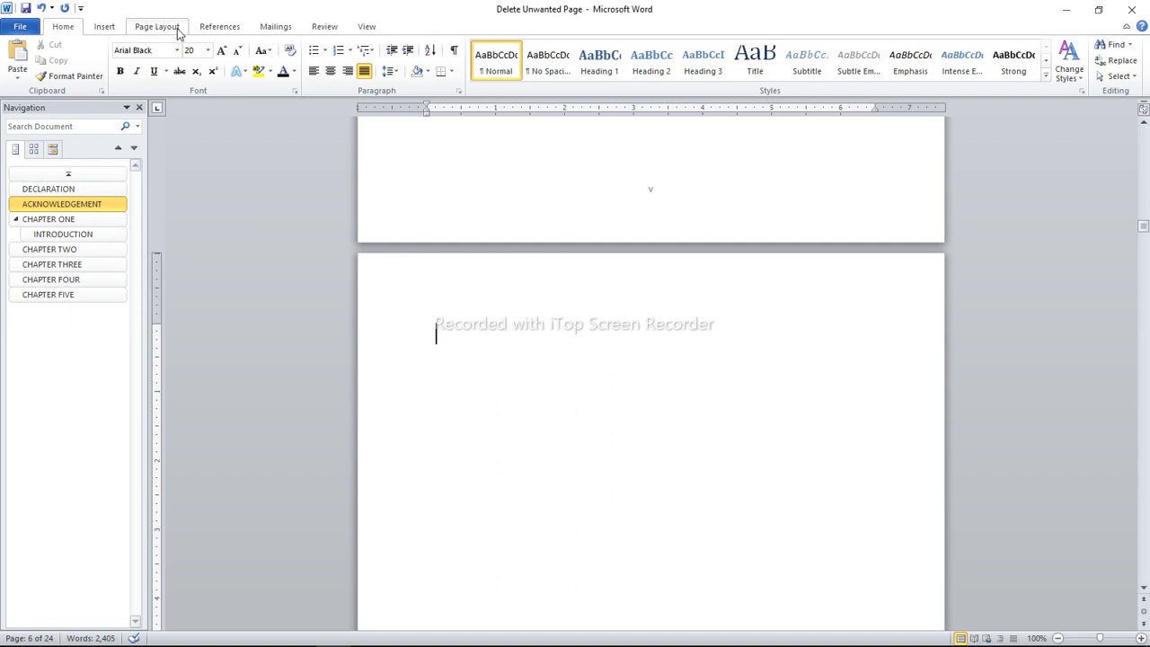
Insert a table of contents on the blank page using the built-in Automatic Table 2 format.
click(228, 34)
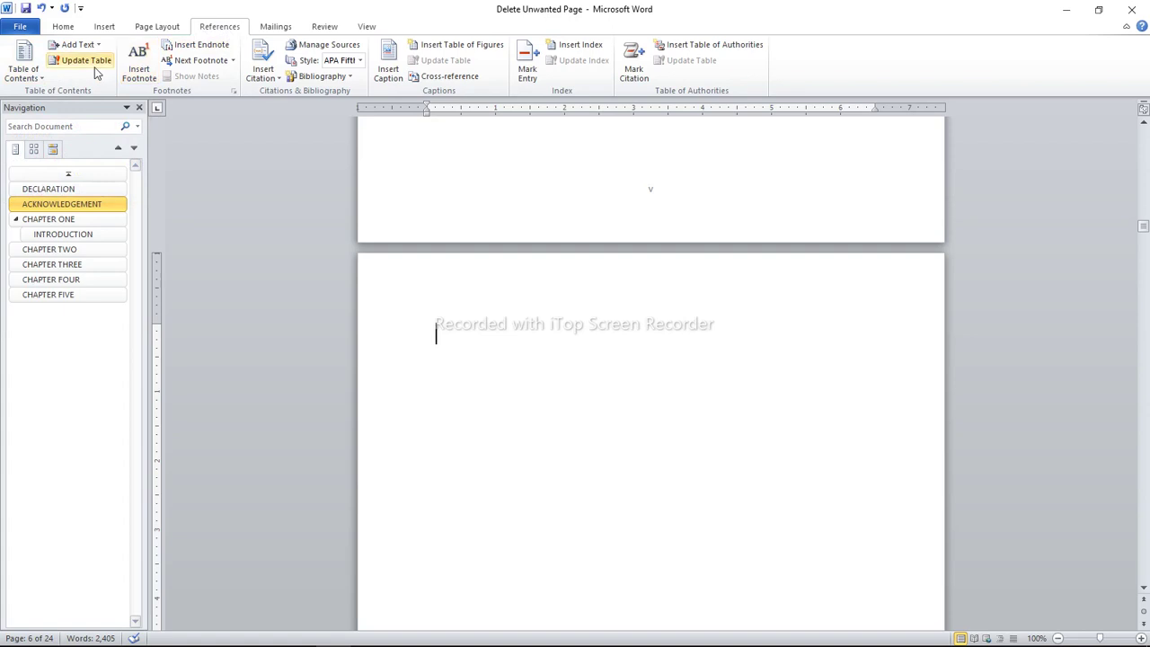
click(41, 78)
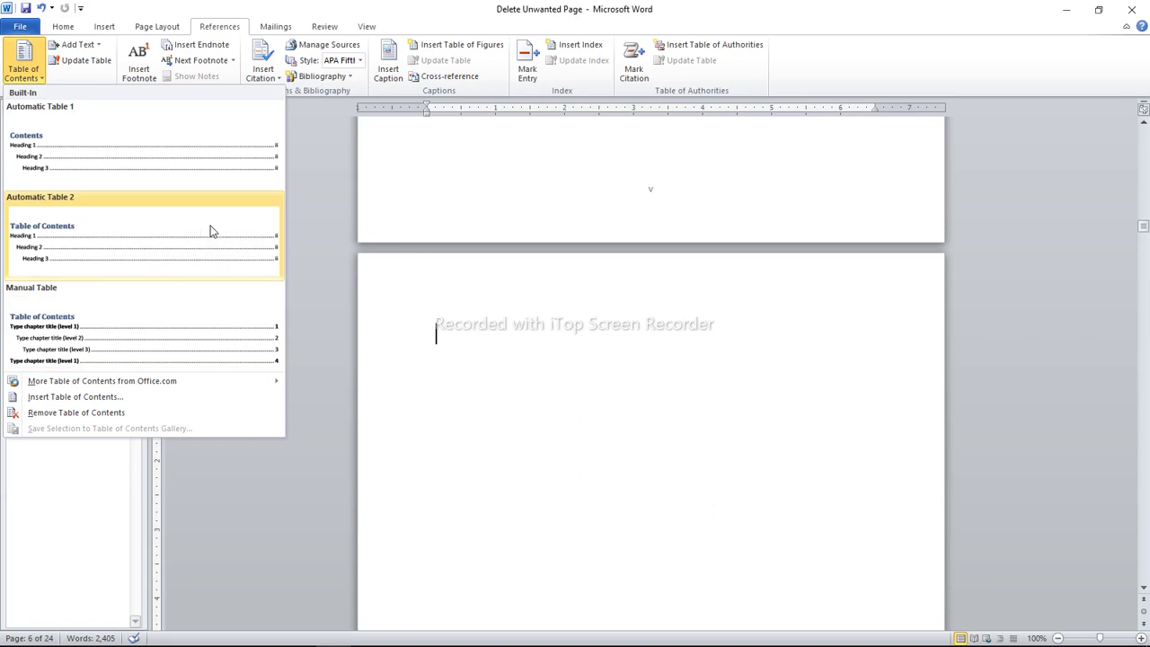
click(57, 218)
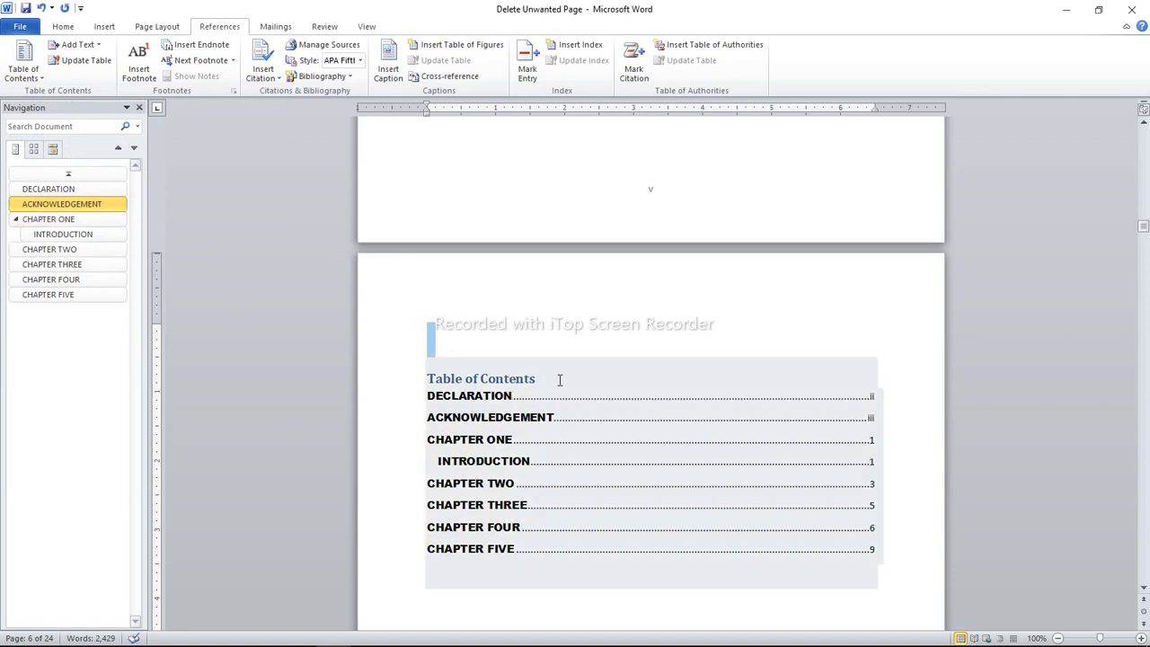
click(632, 317)
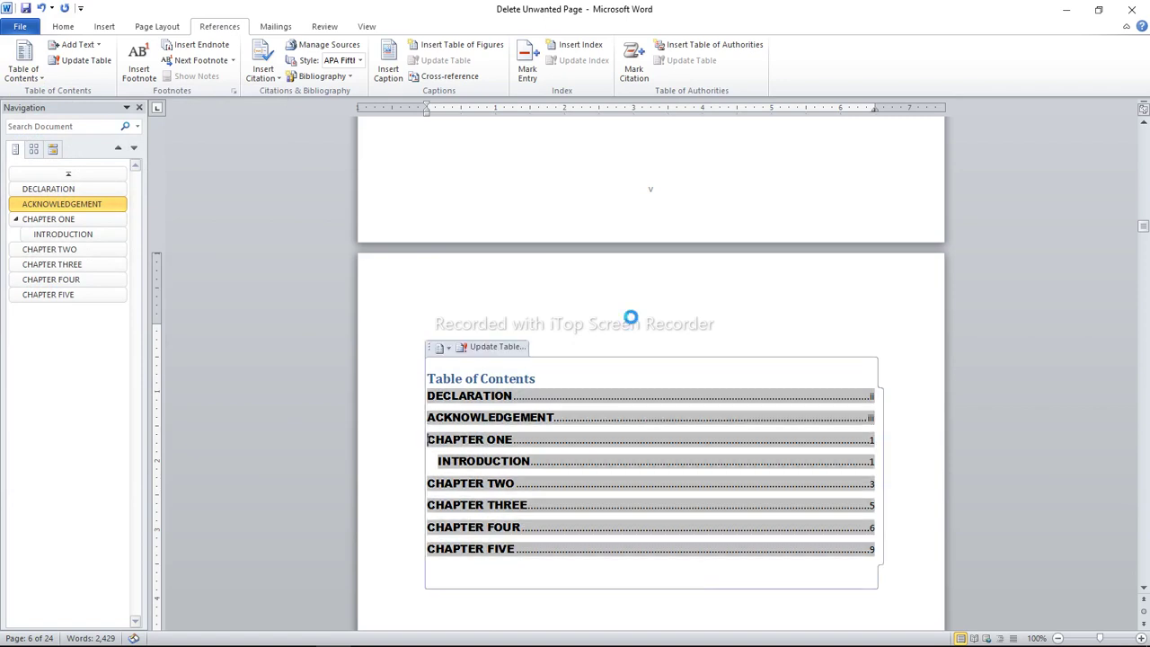
Examine the table of contents entries and their page numbers from DECLARATION to CHAPTER FIVE.
click(1142, 232)
drag(1142, 232, 1123, 242)
click(705, 437)
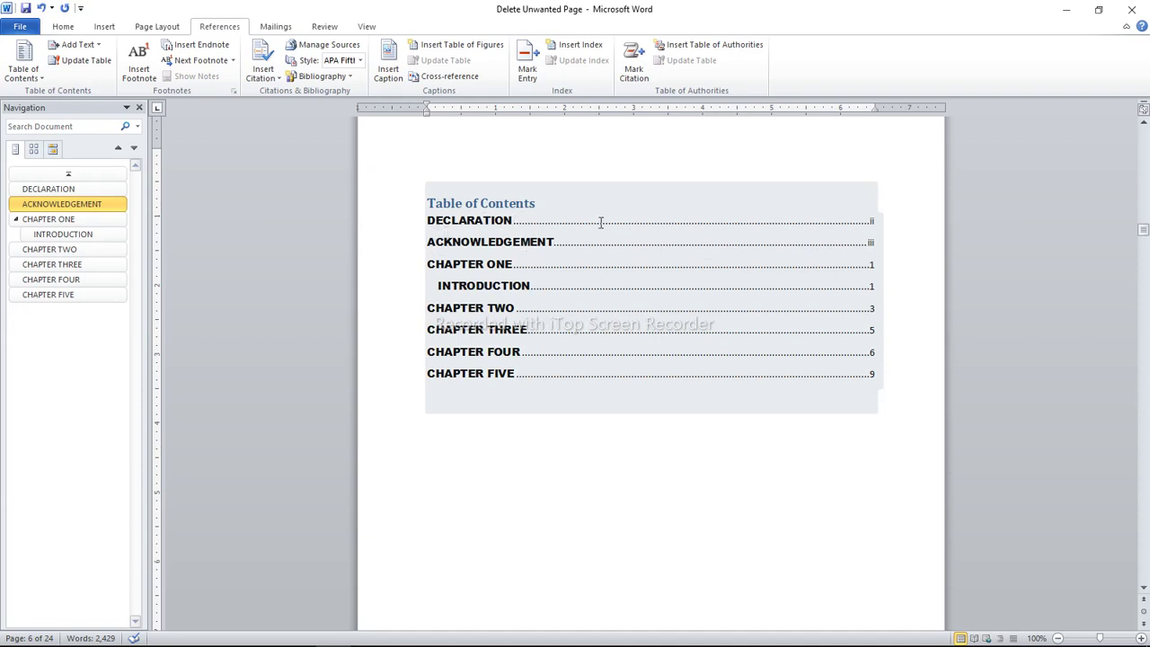
click(870, 225)
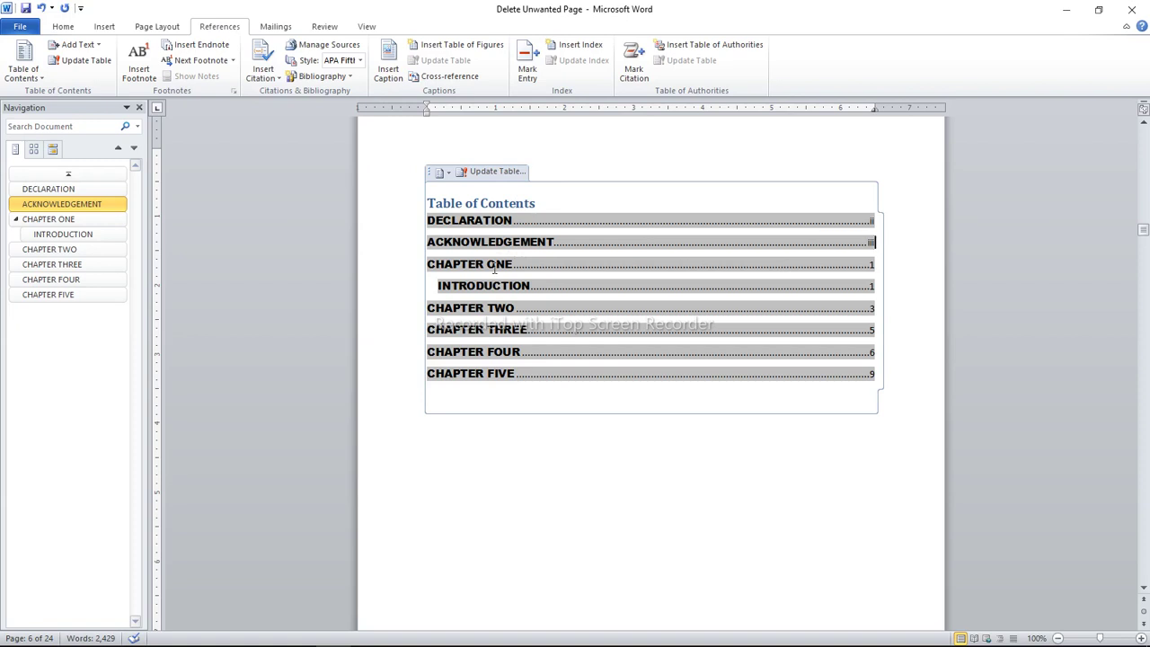
click(875, 268)
click(870, 268)
click(875, 286)
click(516, 309)
click(640, 360)
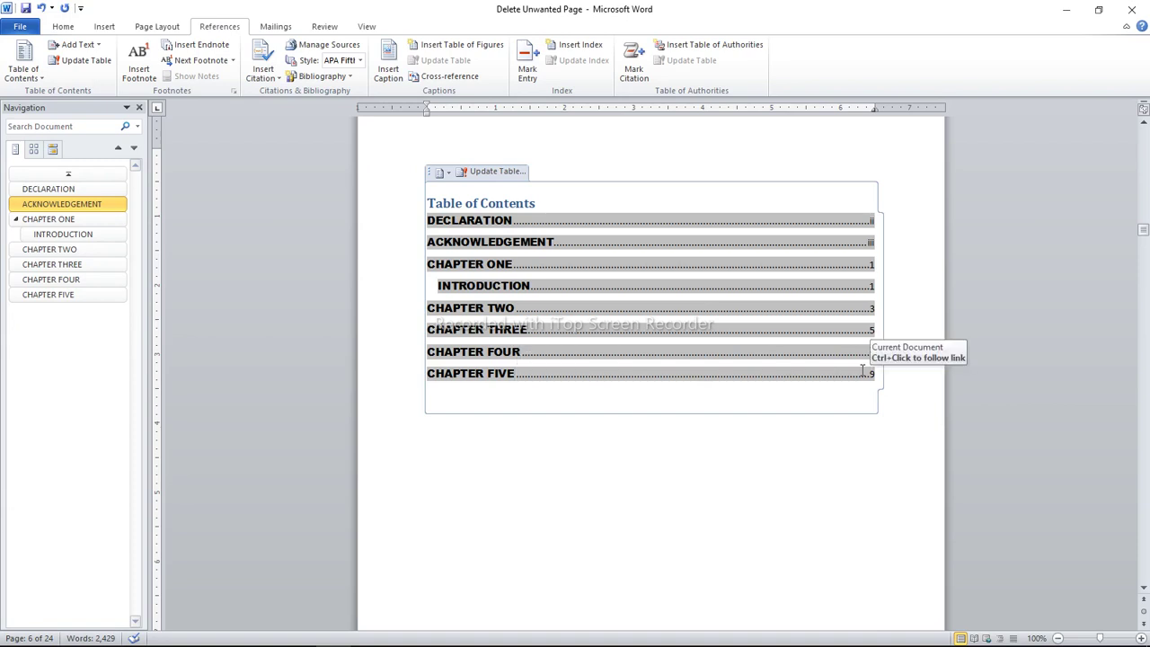
Look back from the table of contents page to the DECLARATION page to compare the footer page numbers with the table's entries.
scroll(863, 369, down, 8)
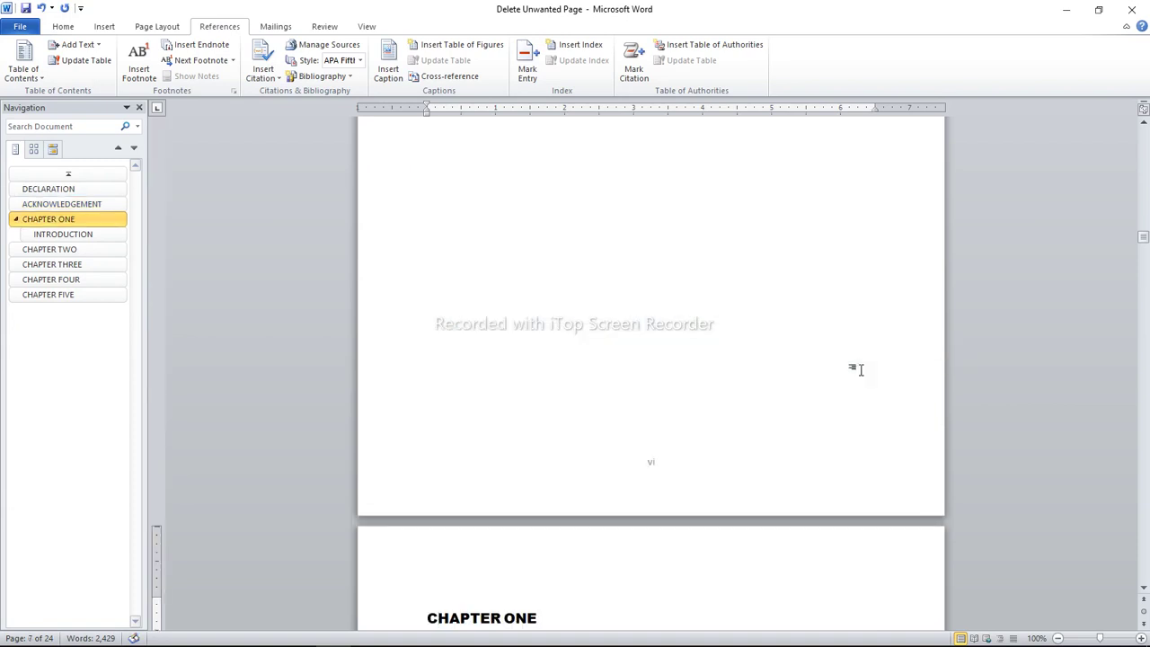
scroll(860, 369, up, 8)
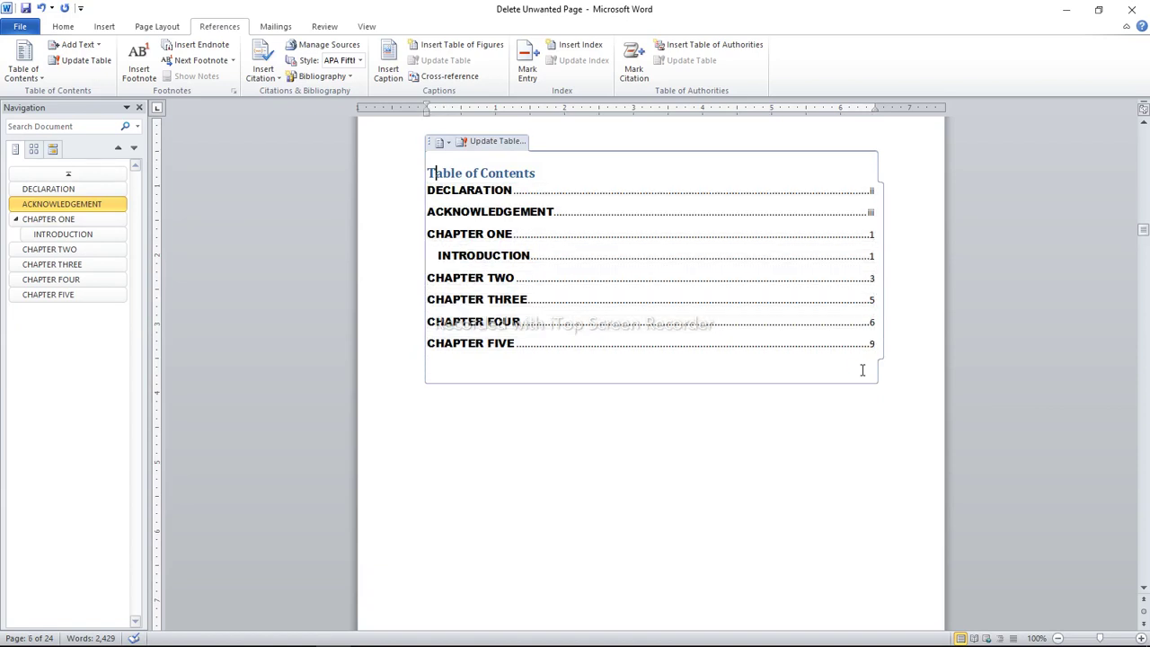
scroll(863, 370, up, 5)
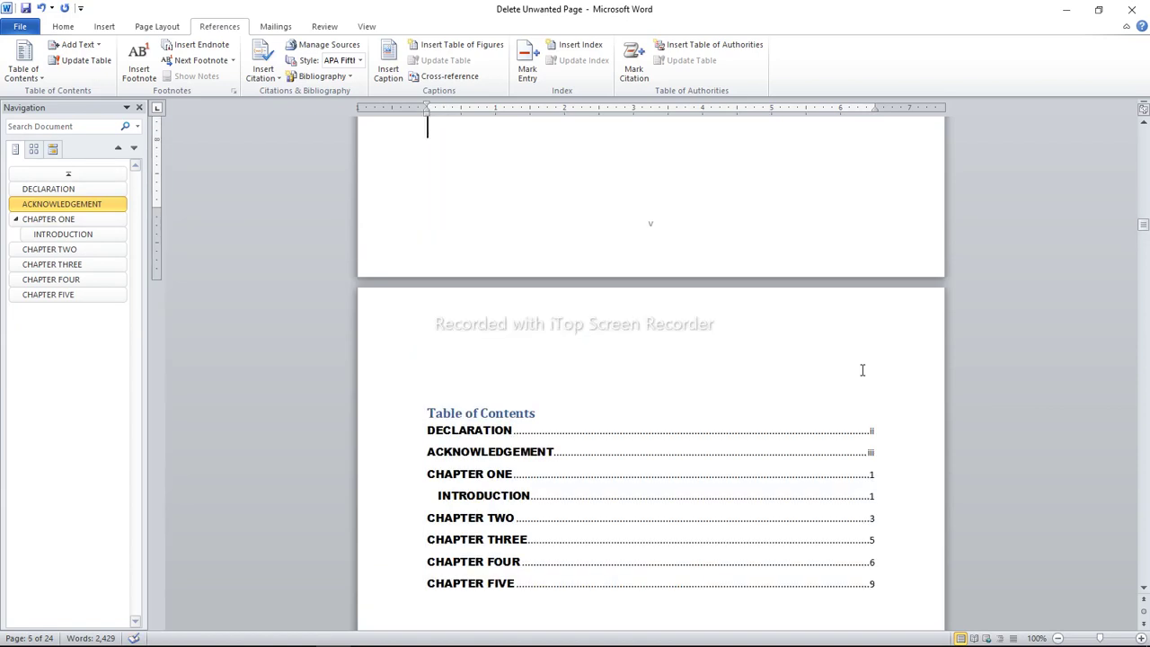
scroll(863, 371, up, 10)
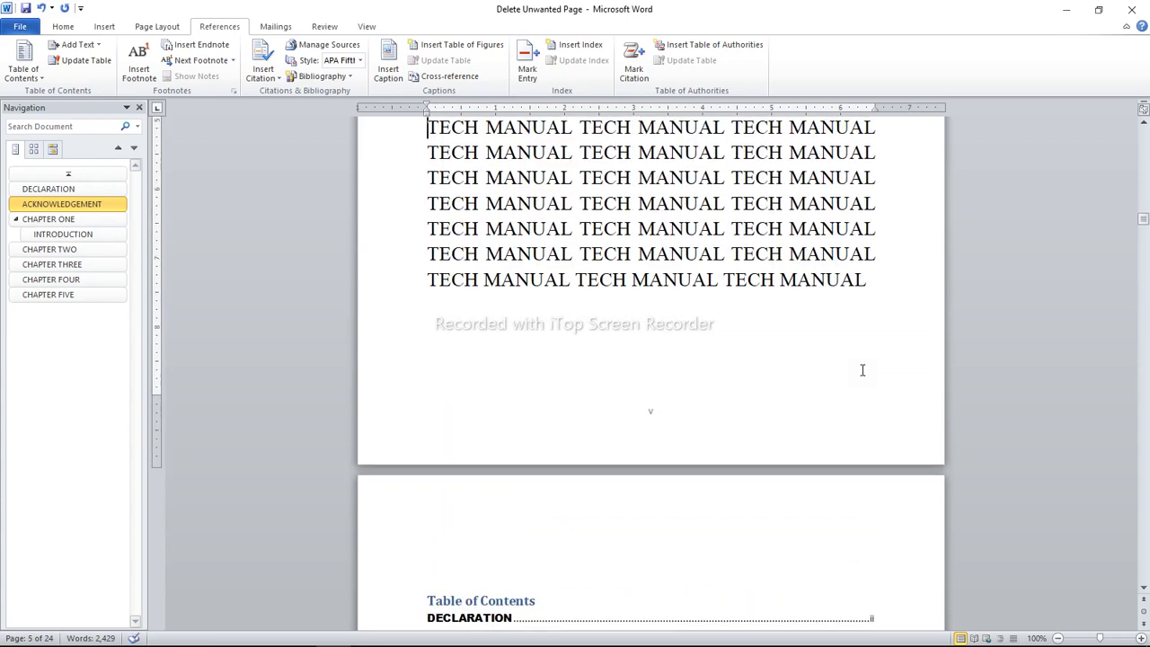
scroll(863, 371, up, 6)
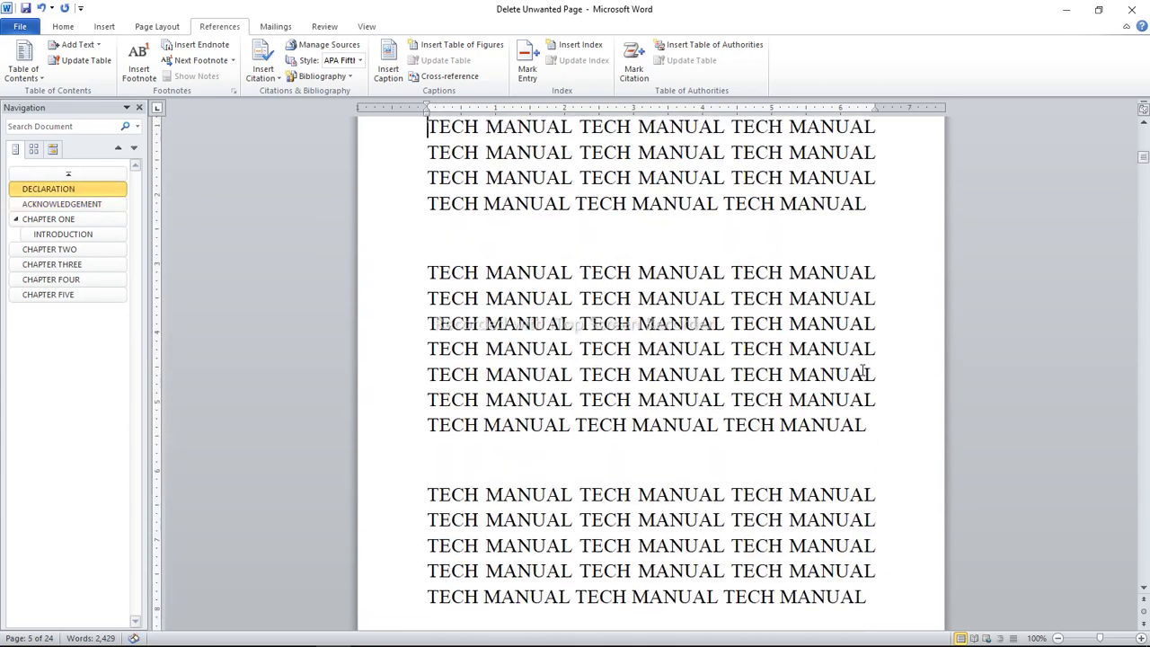
scroll(863, 371, up, 6)
scroll(863, 370, down, 12)
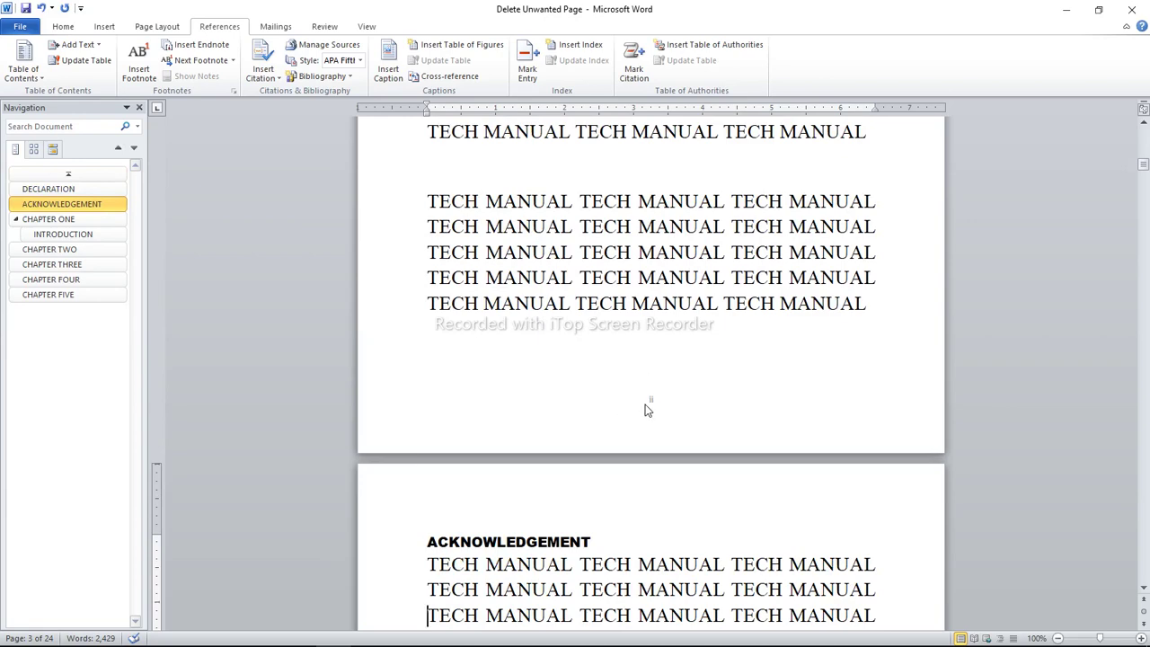
key(Up)
key(Page_Up)
key(Page_Up)
key(Page_Down)
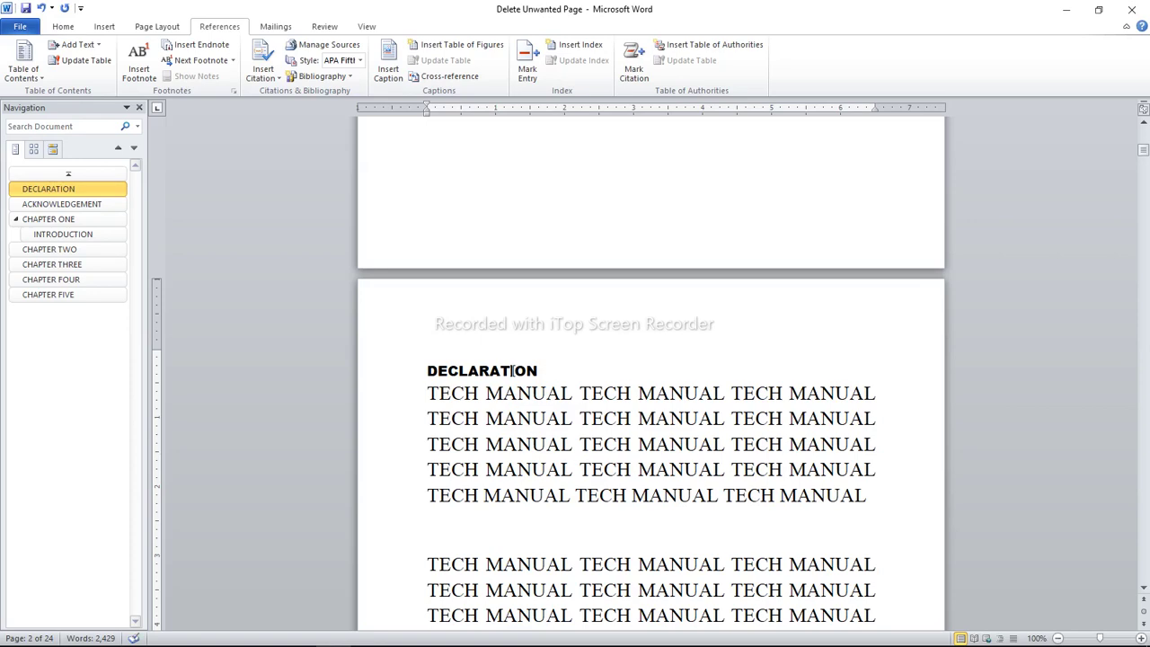
Check the footer page numbers from the DECLARATION page forward through ACKNOWLEDGEMENT to the table of contents.
key(Down)
key(Down)
key(Down)
key(Down)
key(Down)
key(Down)
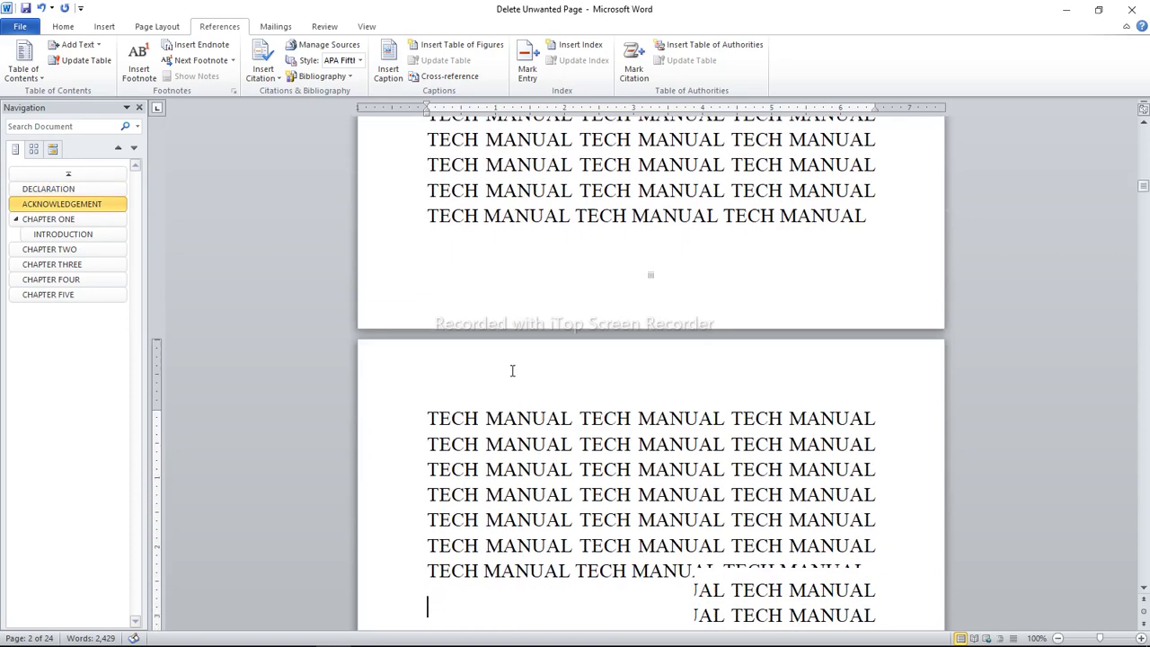
key(Down)
key(Down)
key(Down)
key(Down)
key(Down)
key(Down)
key(Down)
key(Down)
key(Down)
key(Down)
key(Down)
key(Down)
key(Down)
key(Down)
key(Down)
key(Down)
key(Up)
key(Up)
key(Up)
key(Up)
key(Up)
key(Up)
key(Up)
key(Up)
key(Up)
key(Up)
key(Up)
key(Up)
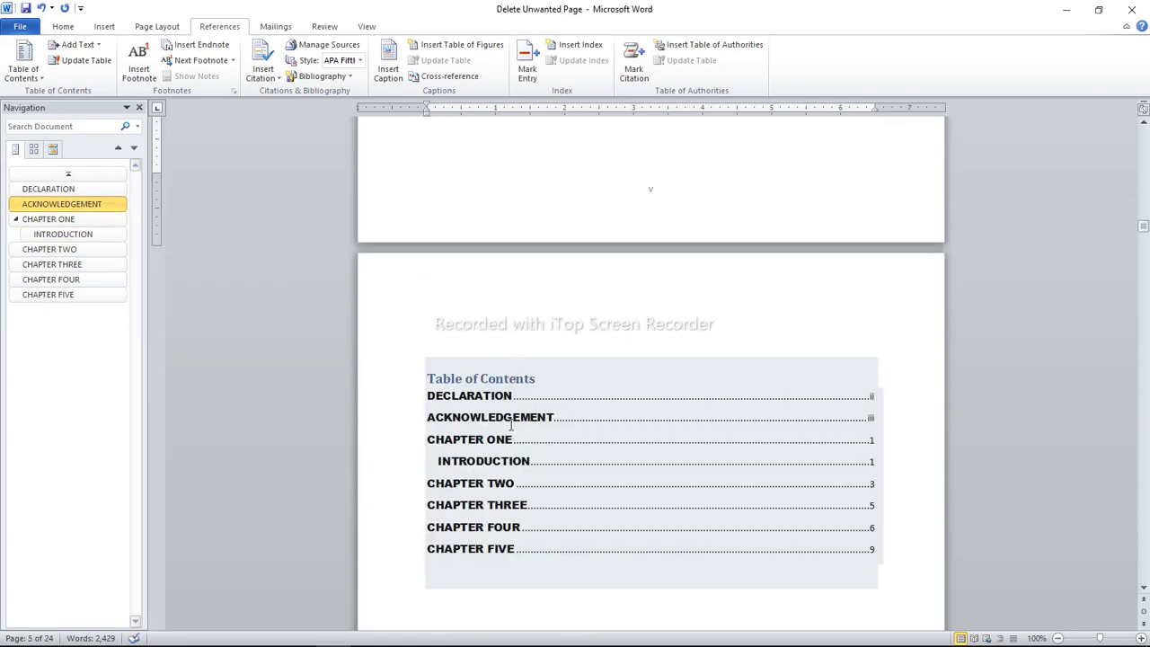
click(473, 454)
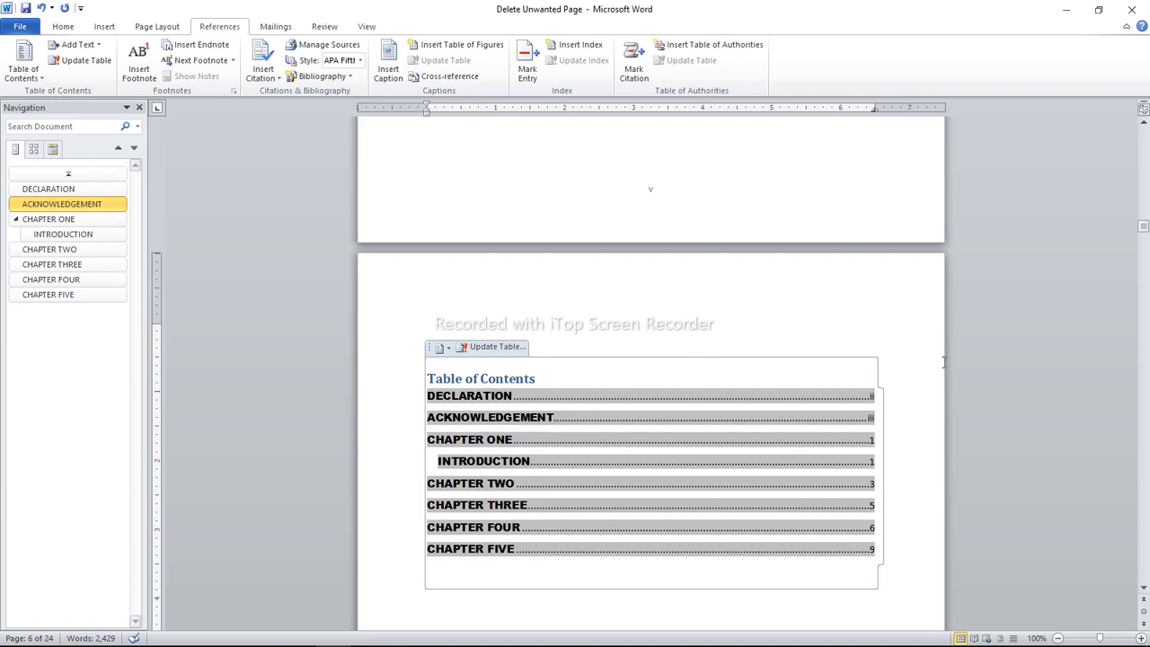
click(902, 382)
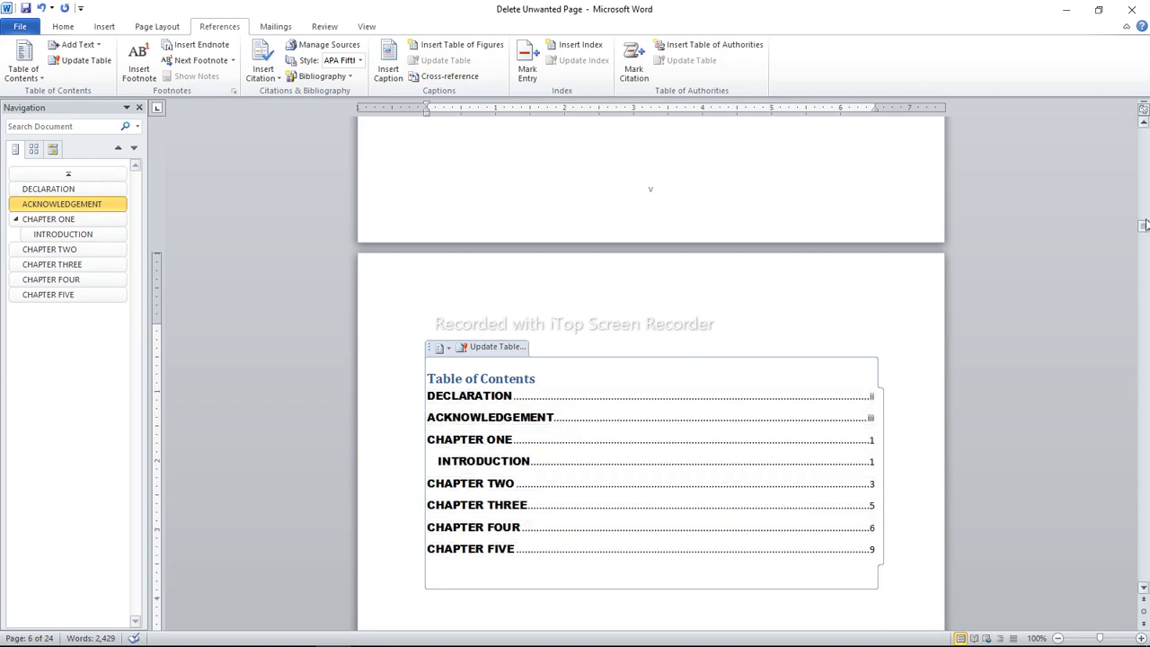
Review the preliminary pages backward from the table of contents to the DECLARATION text, checking each footer's roman numeral.
scroll(1145, 225, up, 8)
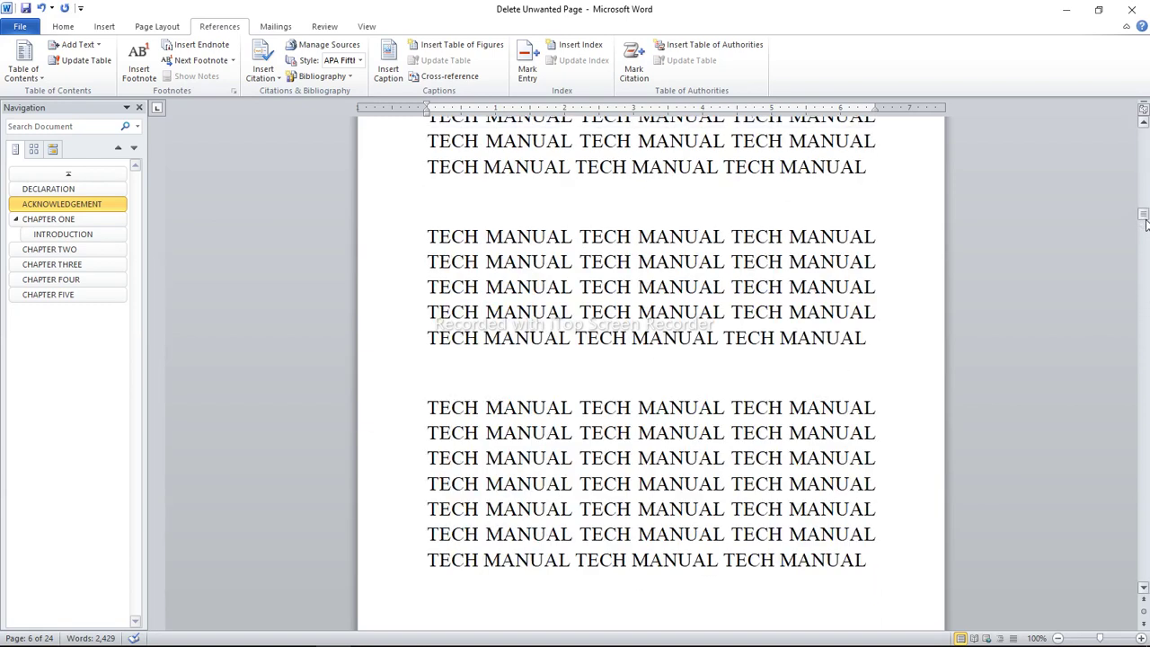
click(755, 261)
scroll(760, 262, up, 8)
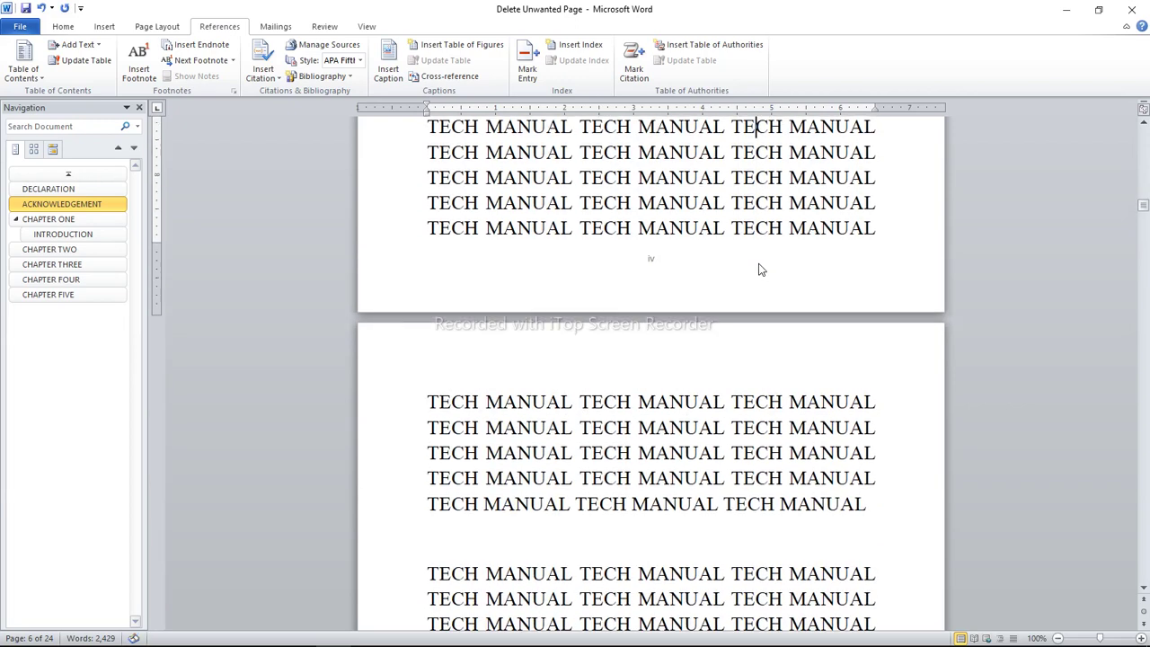
scroll(759, 263, up, 5)
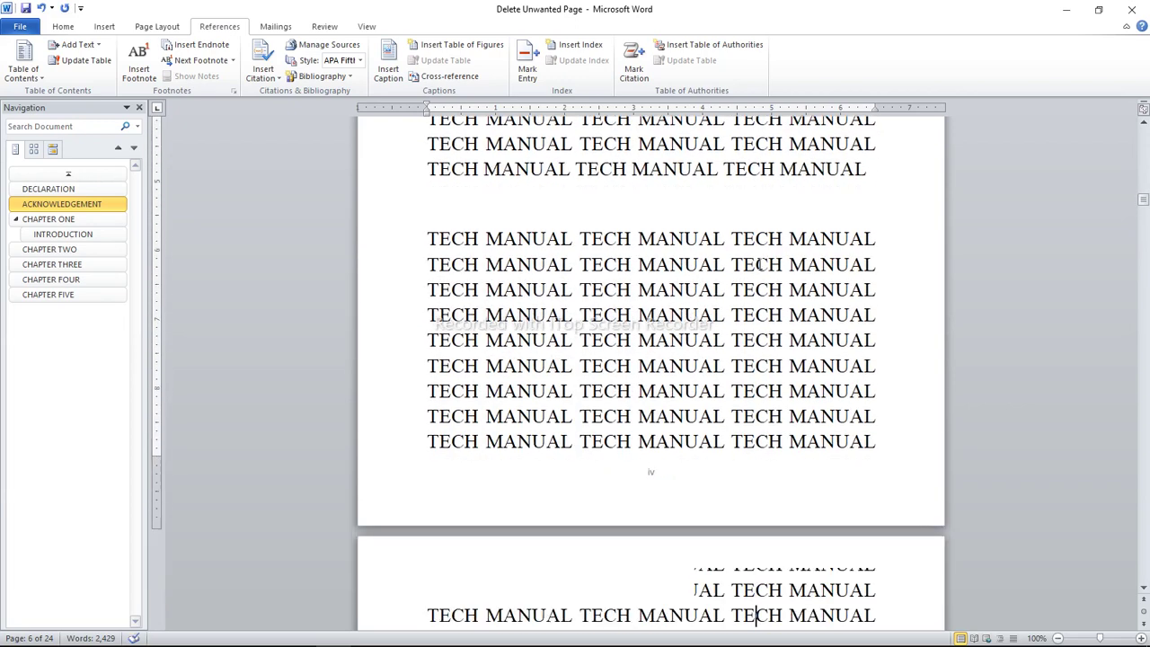
scroll(759, 263, down, 5)
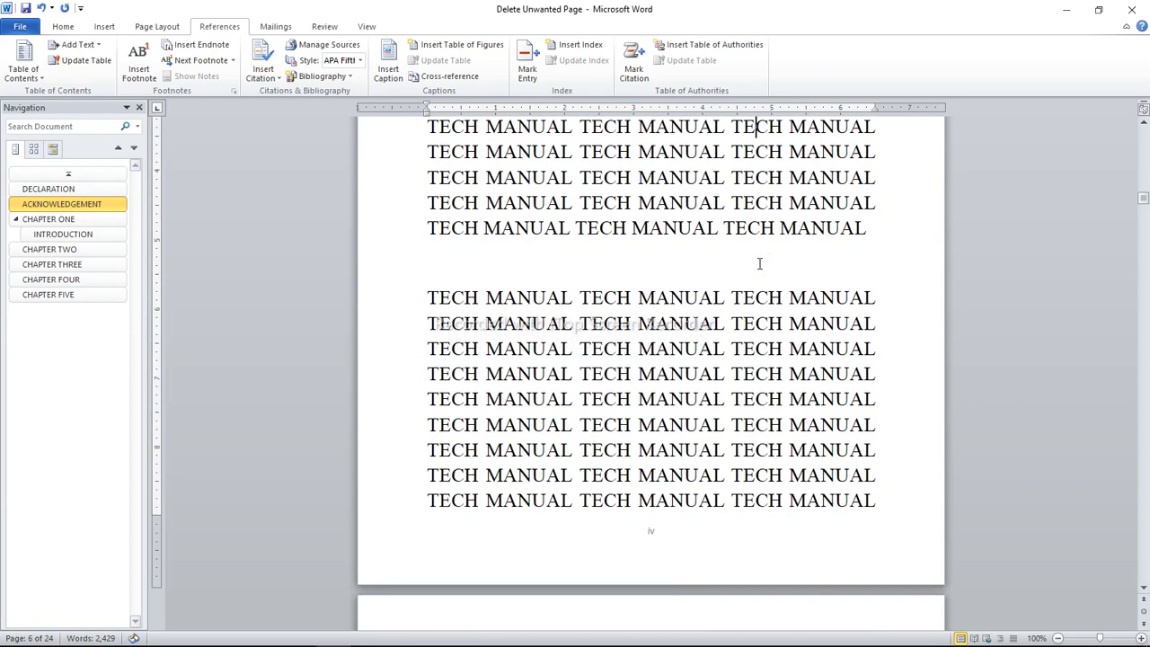
key(Up)
key(Up)
key(Up)
key(Up)
key(Up)
key(Up)
key(Up)
key(Up)
key(Up)
key(Up)
key(Up)
key(Up)
key(Up)
key(Up)
key(Up)
key(Up)
key(Up)
key(Up)
key(Up)
key(Up)
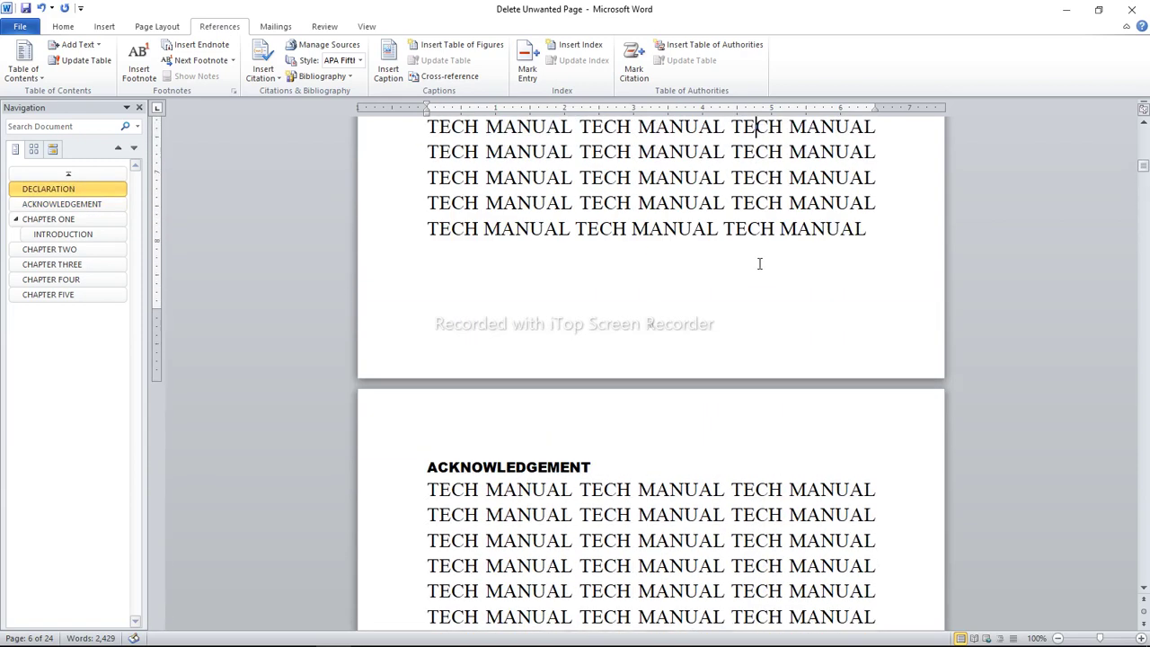
key(Up)
key(Up)
Examine the roman numeral footers from the DECLARATION page through the end of the table of contents page, ending at the table.
key(Down)
key(Down)
key(Down)
key(Down)
key(Down)
key(Down)
key(Down)
key(Down)
key(Down)
key(Down)
key(Down)
key(Down)
key(Down)
key(Down)
key(Down)
key(Down)
key(Down)
key(Down)
key(Down)
key(Down)
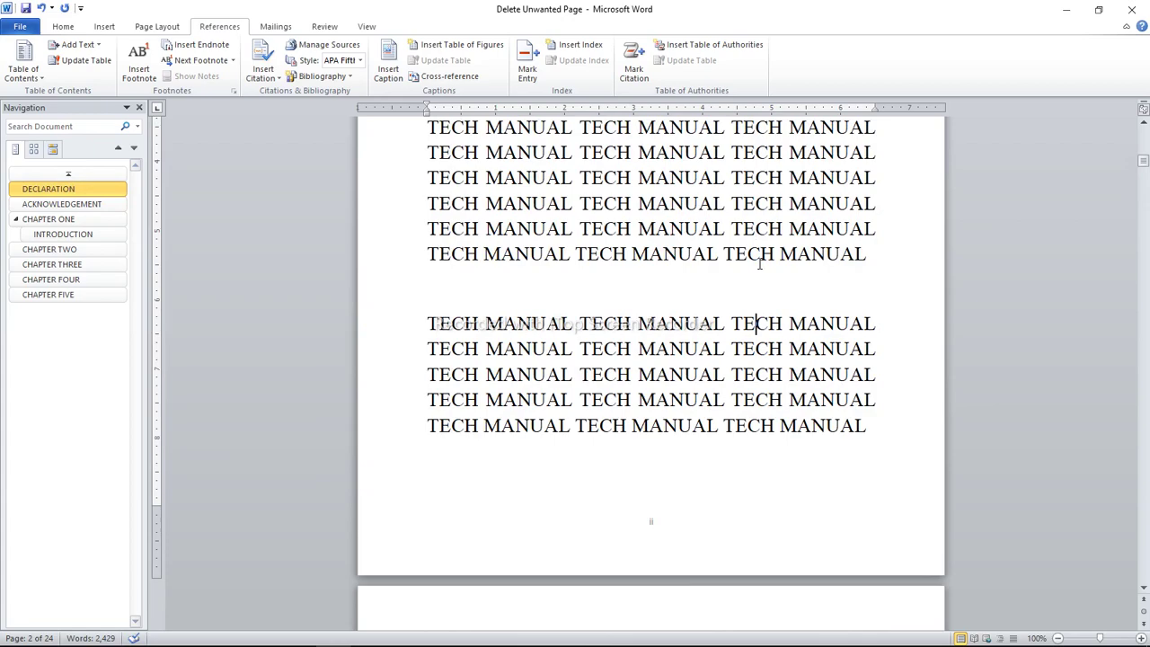
key(Down)
key(Down)
key(Down)
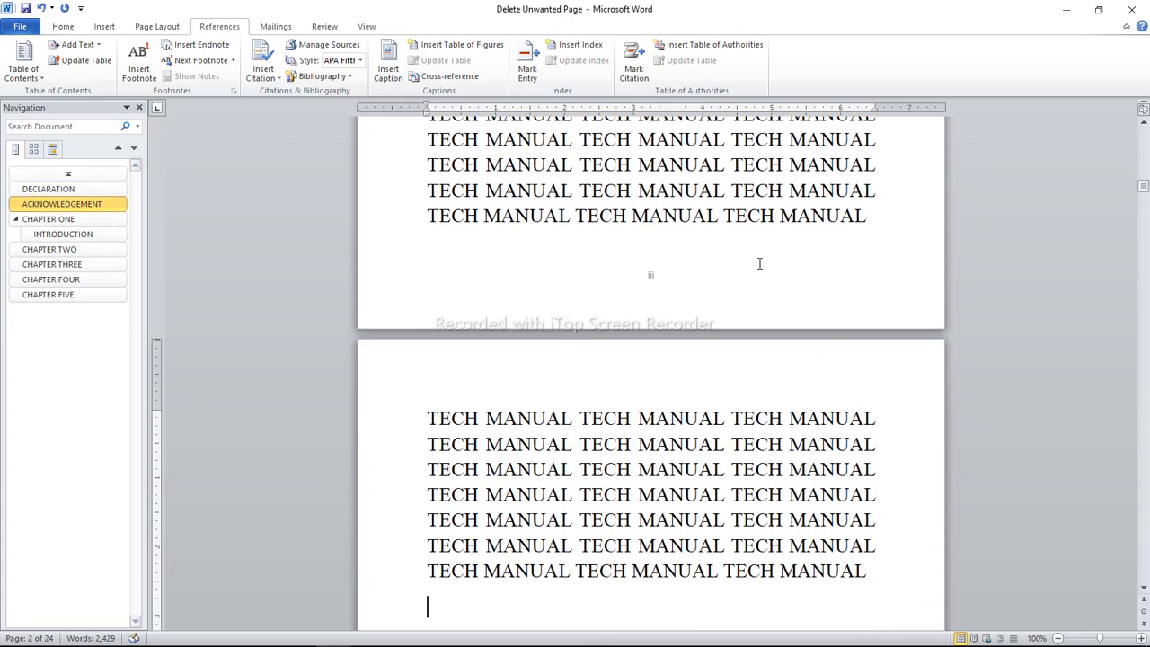
key(Down)
key(Down)
key(Down)
key(Down)
key(Down)
key(Down)
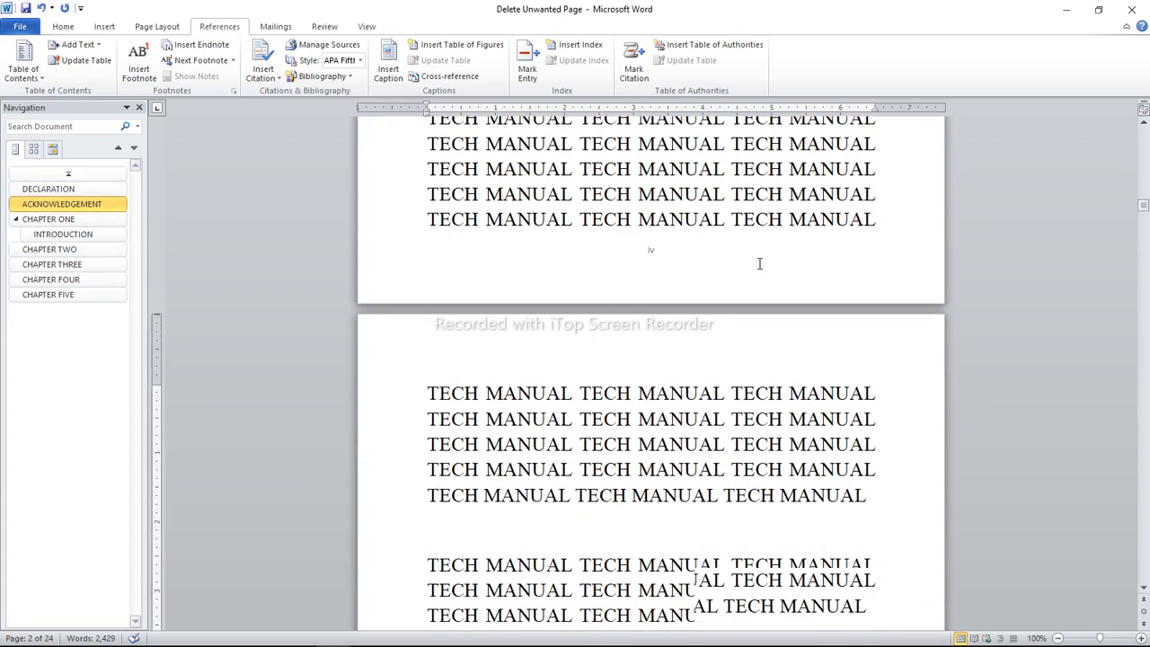
key(Down)
key(Down)
key(Down)
key(Down)
key(Down)
key(Down)
key(Down)
key(Down)
key(Down)
key(Down)
key(Down)
key(Down)
key(Down)
key(Down)
key(Down)
key(Down)
key(Down)
key(Down)
key(Down)
key(Down)
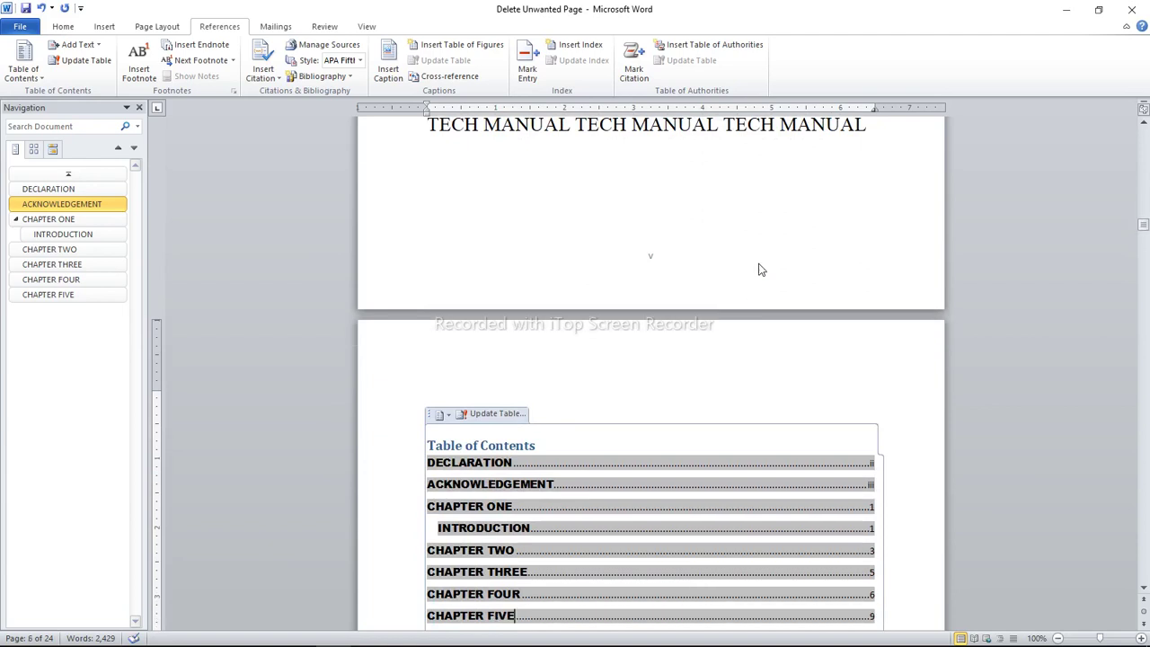
key(Up)
key(Up)
key(Up)
key(Up)
key(Up)
key(Up)
key(Up)
key(Up)
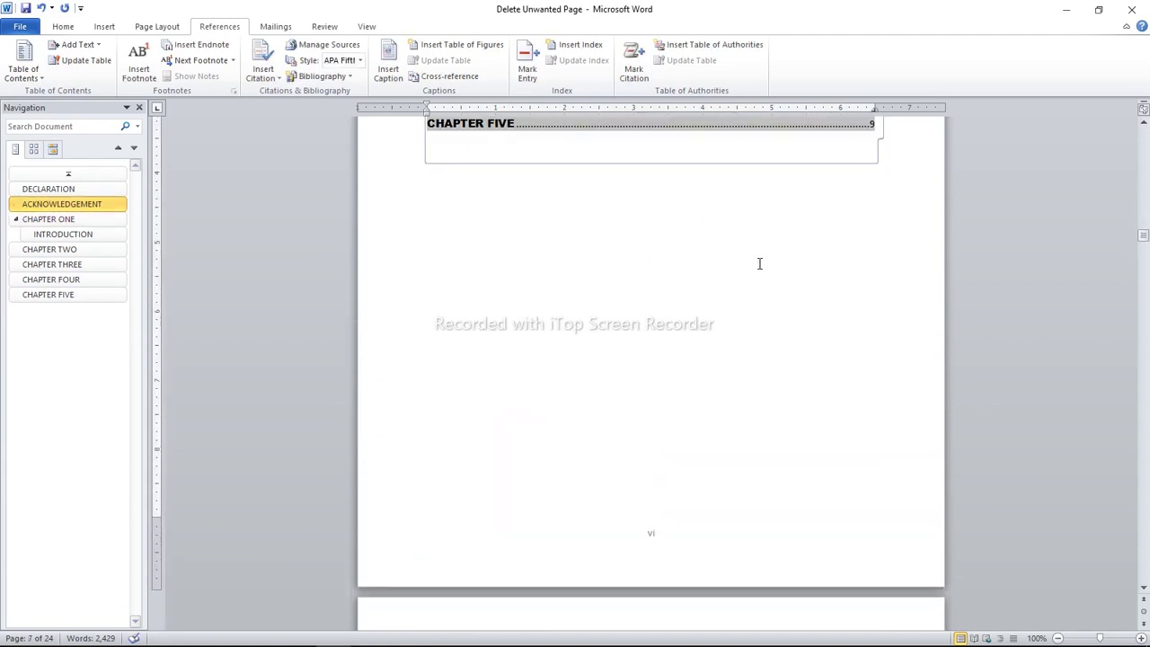
key(Up)
key(Up)
key(Up)
key(Up)
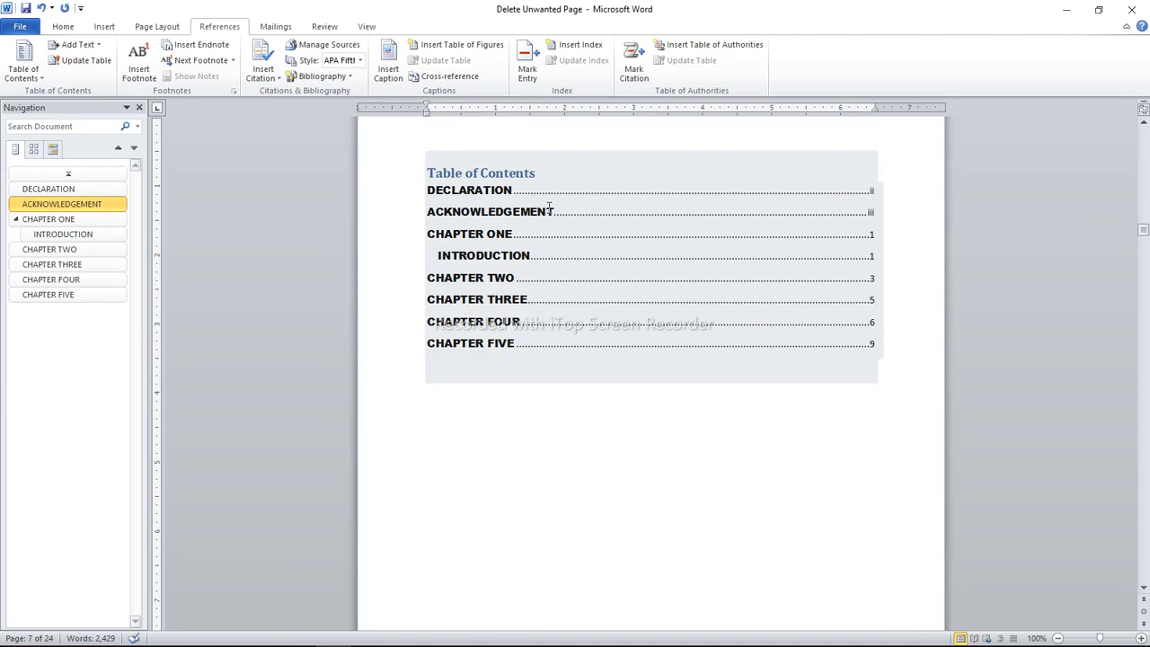
Update the entire table of contents, refreshing both its entries and page numbers.
click(867, 359)
click(881, 346)
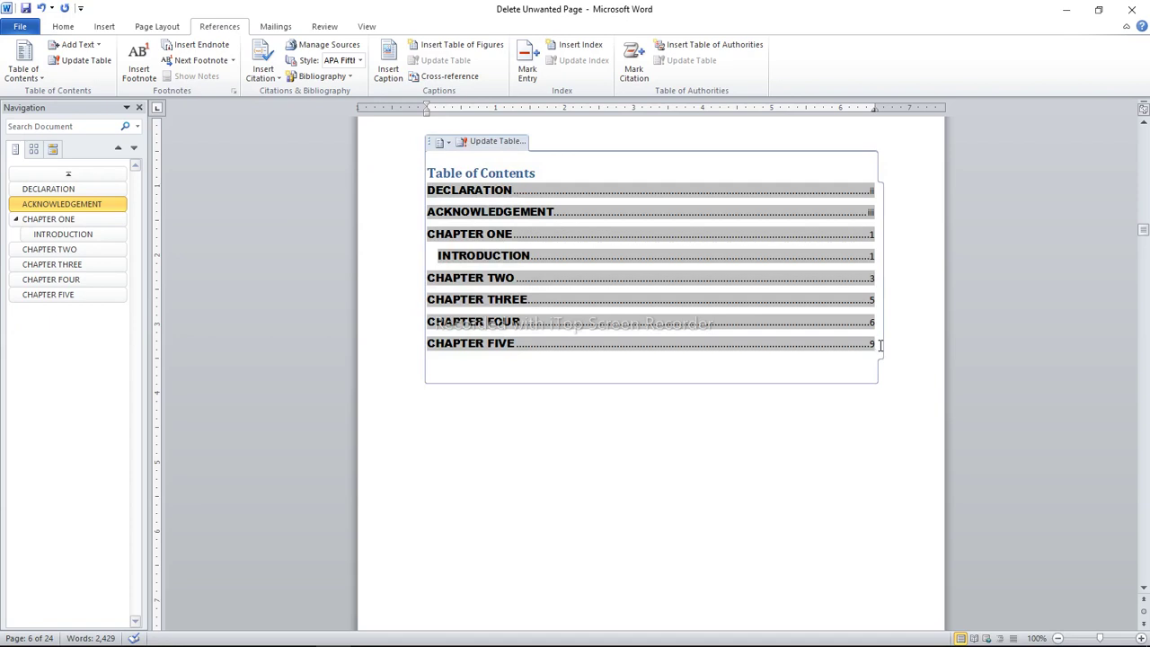
ctrl+click(856, 343)
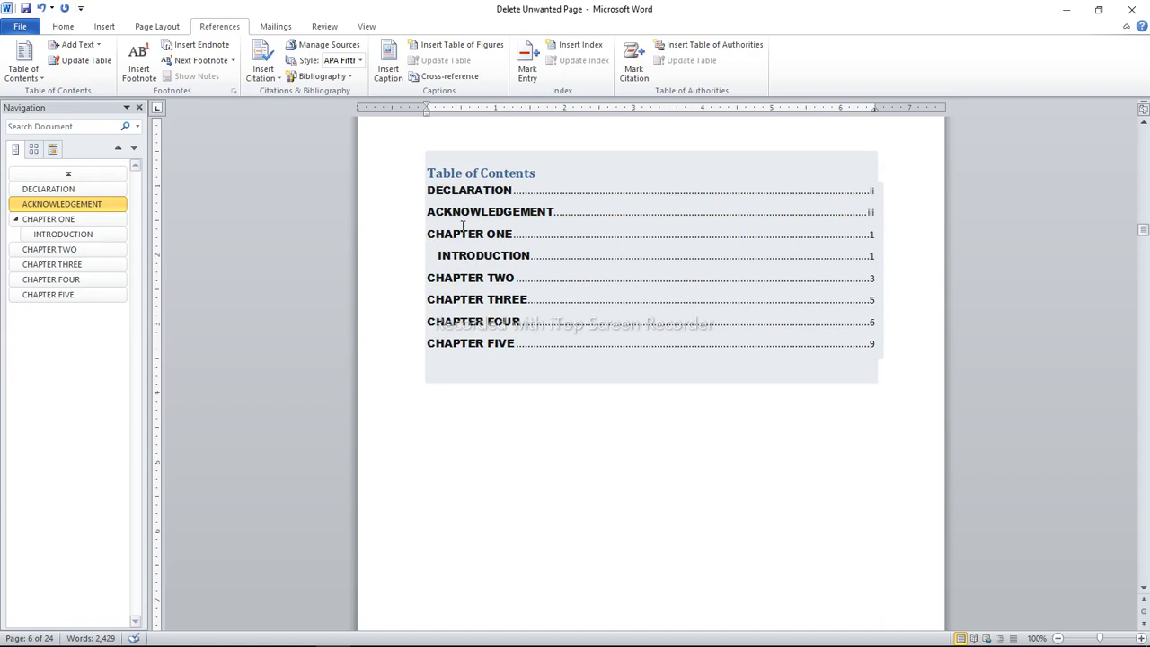
click(465, 174)
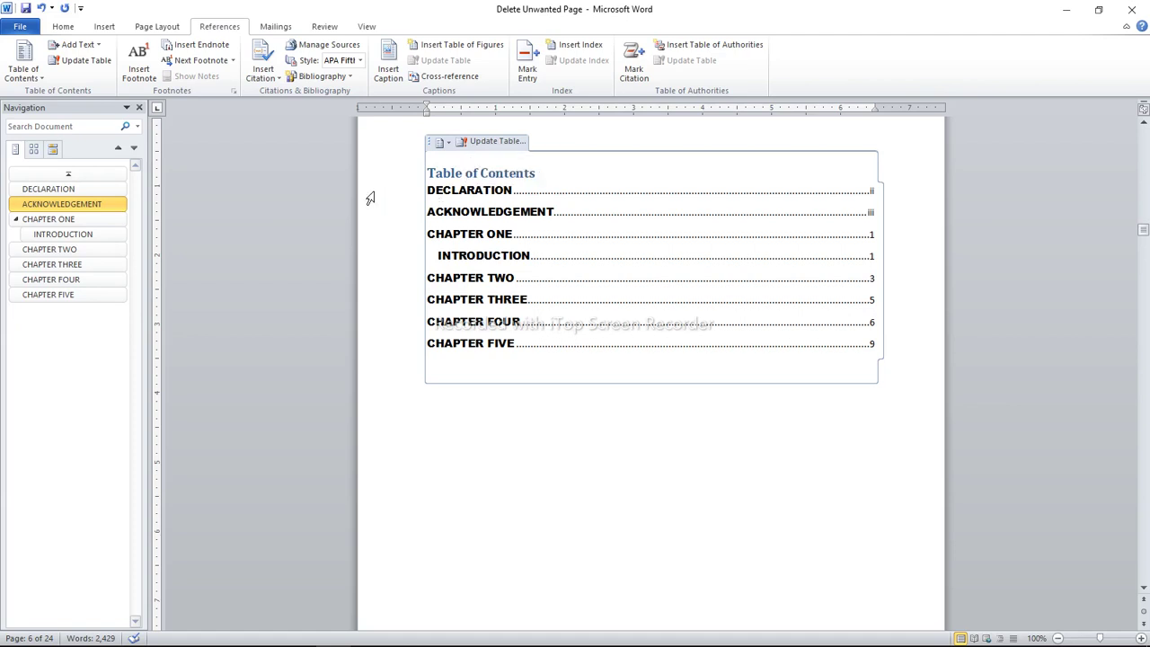
click(499, 143)
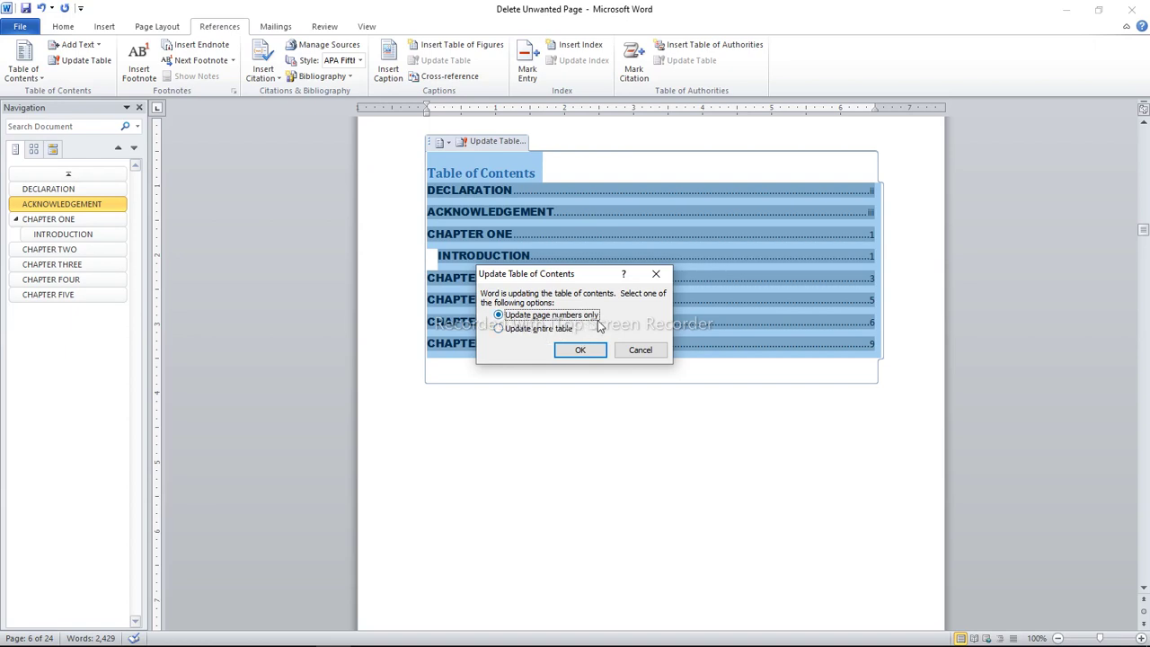
click(499, 329)
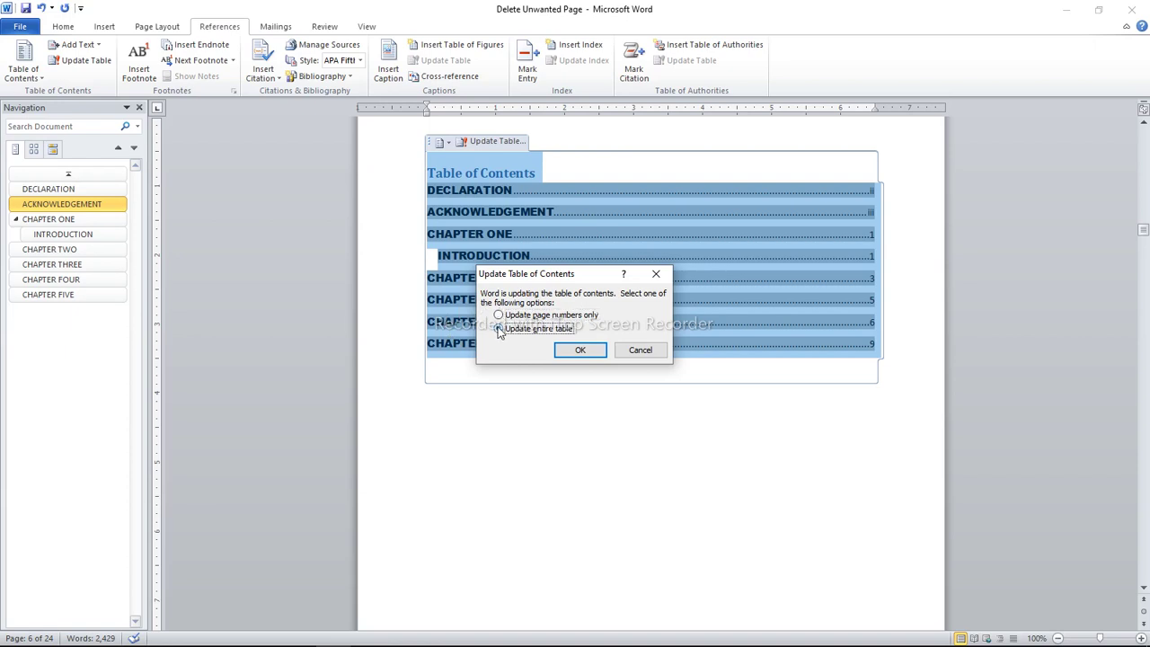
click(575, 351)
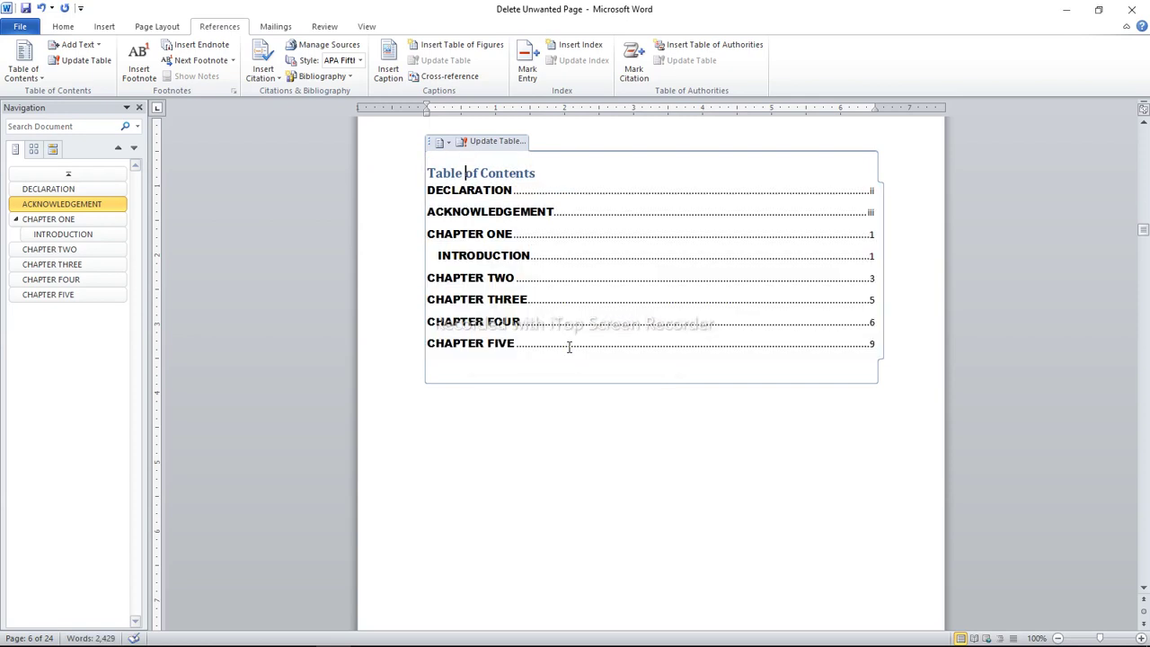
click(530, 340)
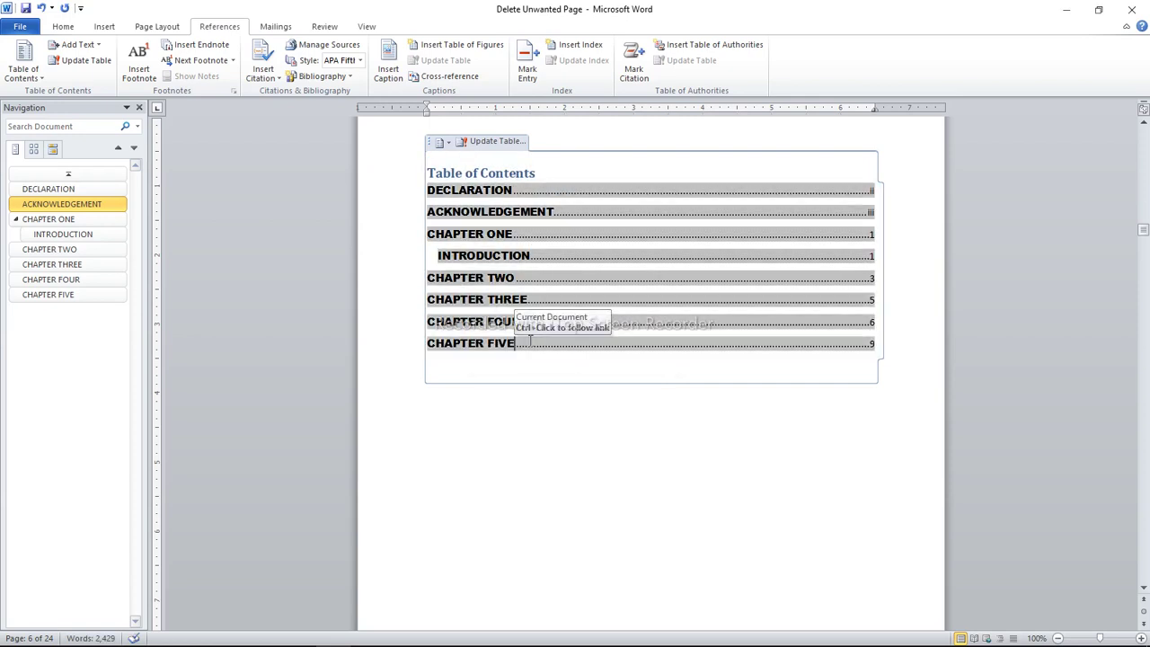
Review the updated table of contents from the CHAPTER FIVE entry back up to the preceding page's footer.
ctrl+click(530, 341)
key(Down)
key(Down)
key(Down)
key(Down)
key(Up)
key(Up)
key(Up)
key(Up)
key(Up)
key(Up)
key(Up)
key(Up)
key(Up)
key(Up)
key(Up)
key(Up)
key(Up)
key(Up)
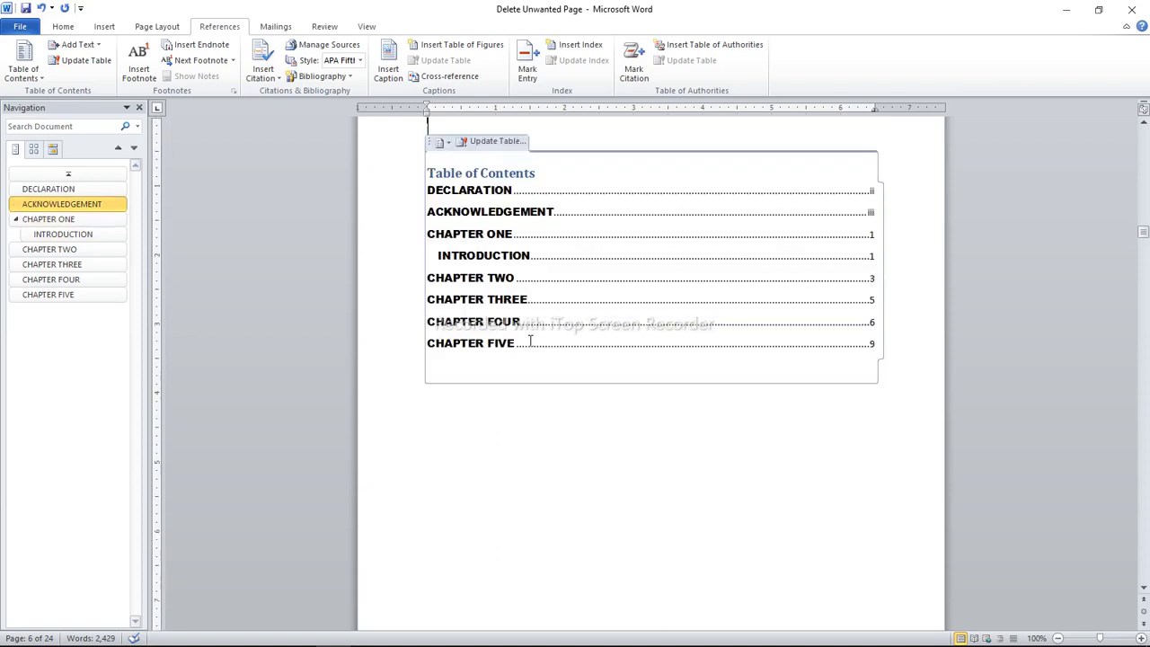
key(Down)
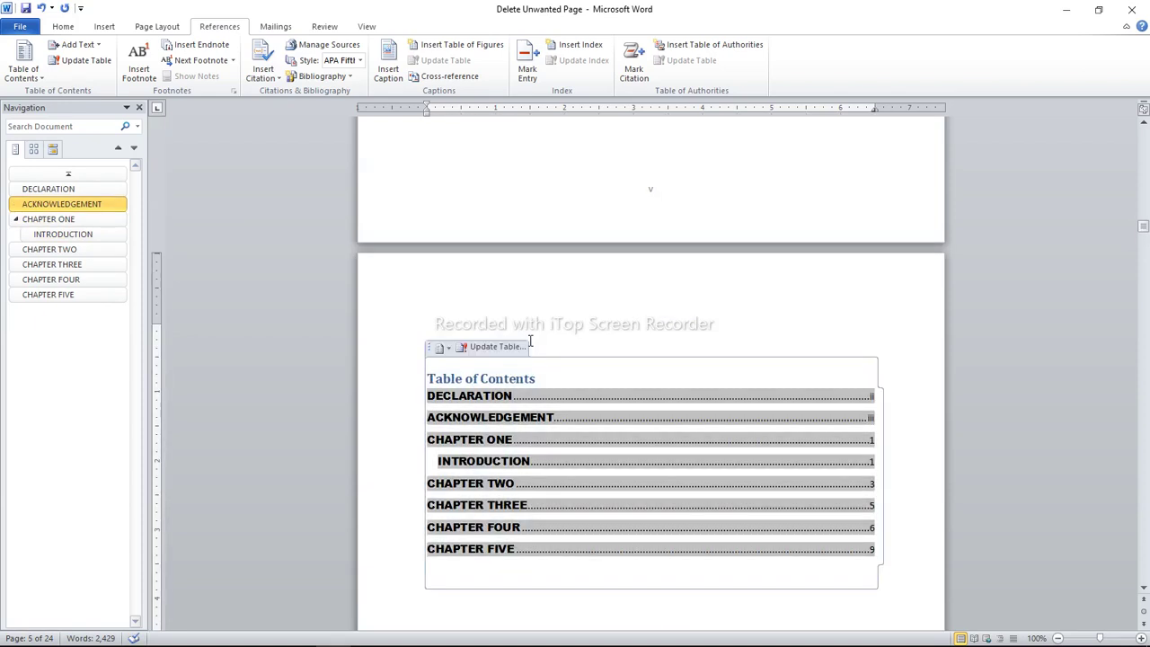
Check the footer of the table of contents page and the opening text of CHAPTER ONE on the following page.
key(Down)
key(Down)
key(Down)
key(Down)
key(Down)
key(Down)
key(Down)
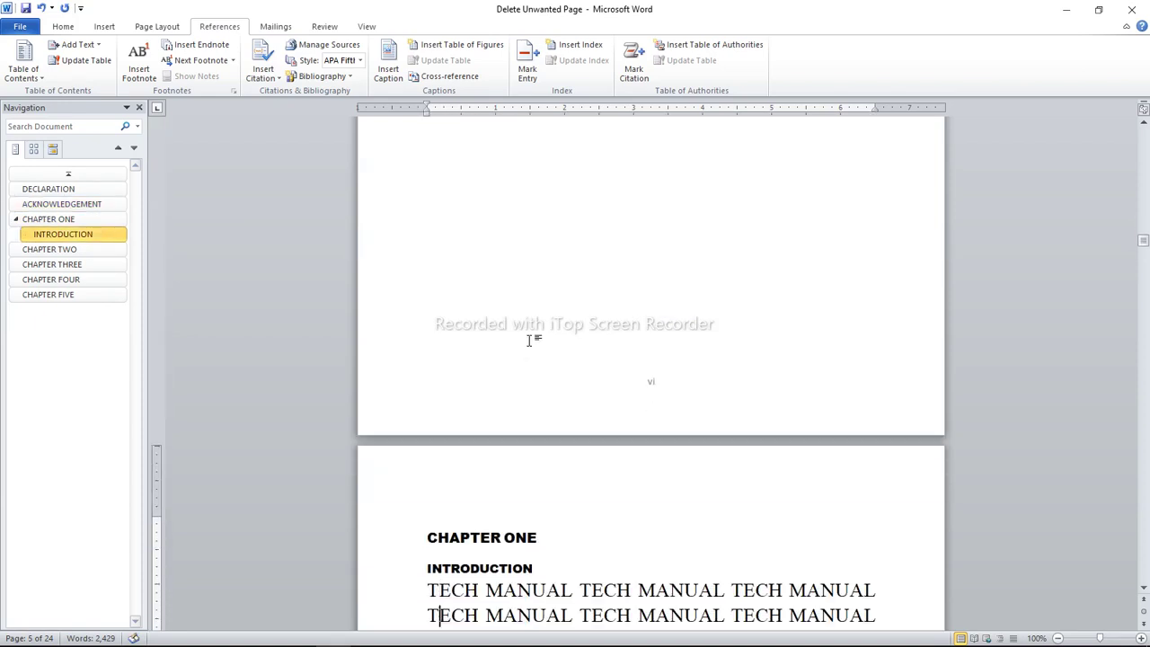
key(Down)
key(Down)
key(Down)
key(Down)
key(Down)
key(Down)
key(Down)
key(Down)
key(Down)
key(Down)
key(Down)
key(Down)
key(Down)
key(Down)
key(Down)
key(Down)
key(Down)
key(Down)
key(Down)
key(Down)
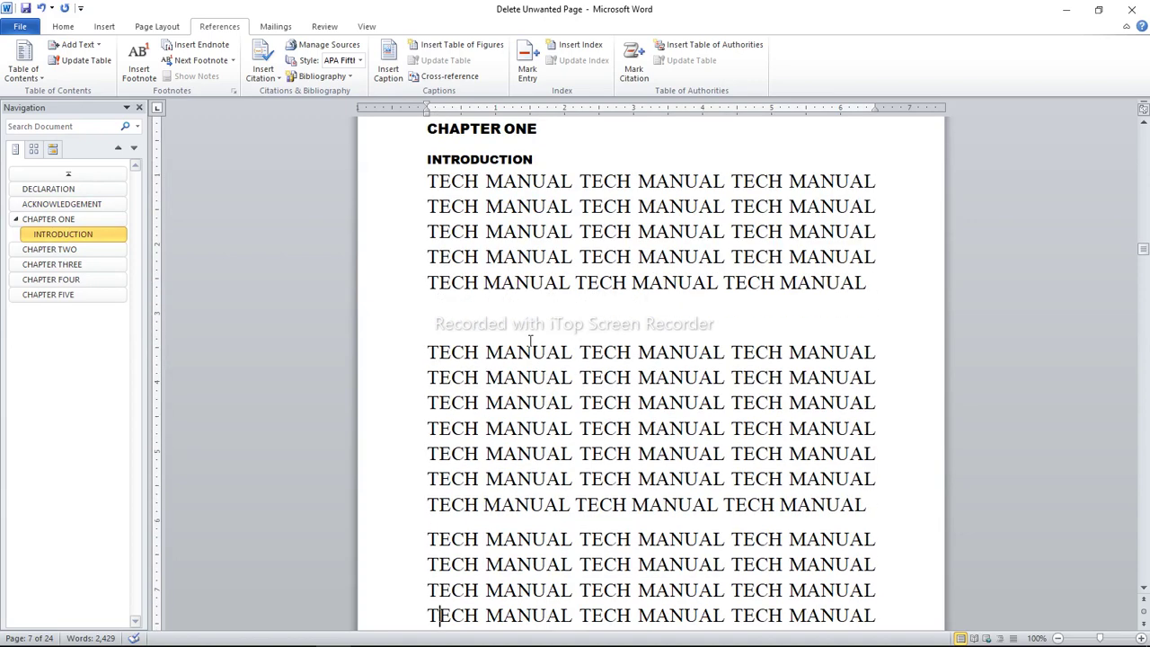
Examine the page numbering from the CHAPTER ONE introduction forward into the text of CHAPTER TWO.
key(Down)
key(Down)
key(Down)
key(Down)
key(Down)
key(Down)
key(Down)
key(Down)
key(Down)
key(Down)
key(Down)
key(Down)
key(Down)
key(Down)
key(Down)
key(Down)
key(Down)
key(Down)
key(Down)
key(Down)
key(Down)
key(Down)
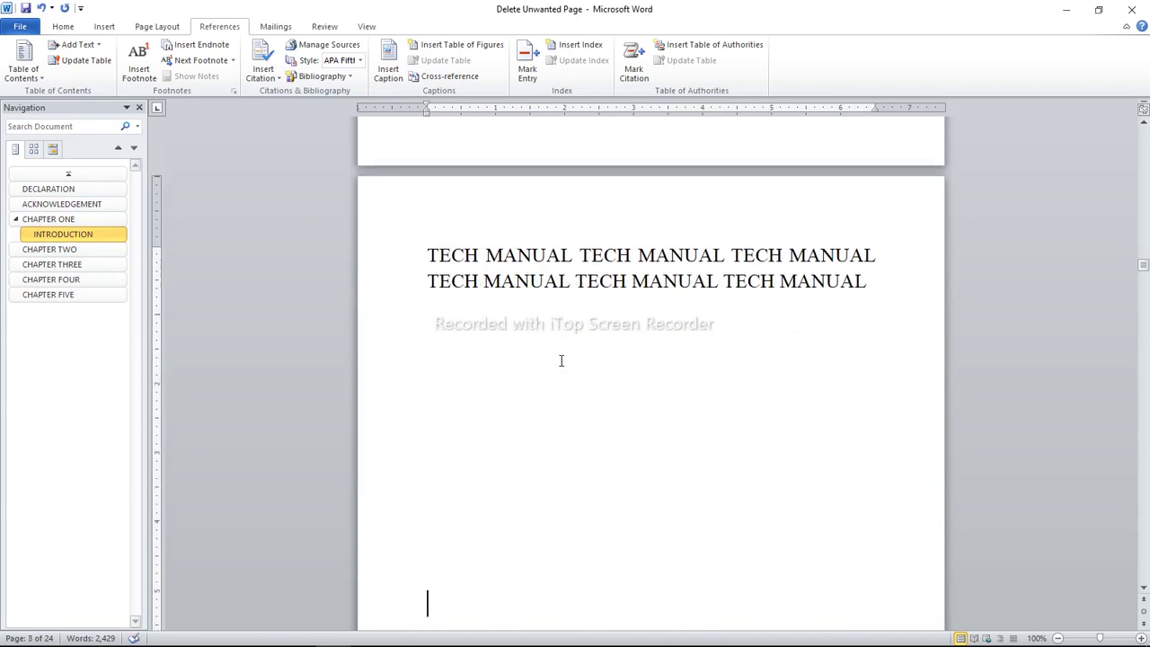
key(Down)
key(Down)
key(Down)
key(Down)
key(Down)
key(Down)
key(Down)
key(Down)
key(Down)
key(Down)
key(Down)
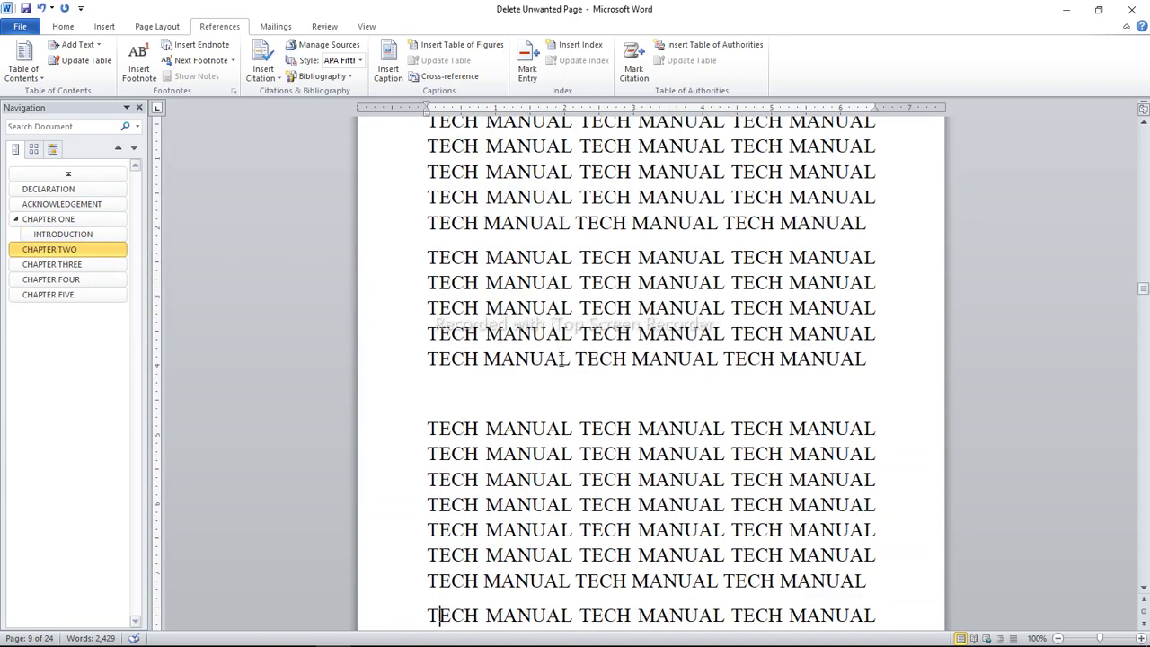
Review the pages backward from the CHAPTER TWO text to the last lines of the CHAPTER ONE introduction.
key(Up)
key(Up)
key(Up)
key(Up)
key(Up)
key(Up)
key(Up)
key(Up)
key(Up)
key(Up)
key(Up)
key(Up)
key(Up)
key(Up)
key(Up)
key(Up)
key(Up)
key(Up)
key(Up)
key(Up)
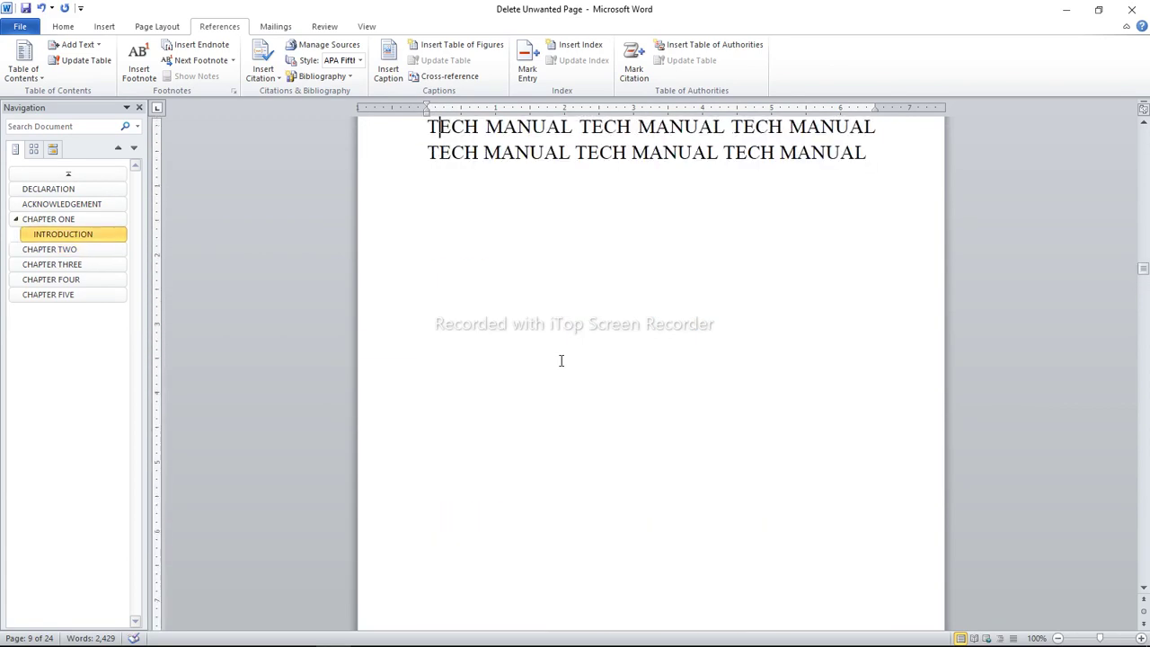
Examine the footer page number at the break between the first and second pages of CHAPTER ONE.
key(Down)
key(Down)
key(Down)
key(Down)
key(Down)
key(Down)
key(Down)
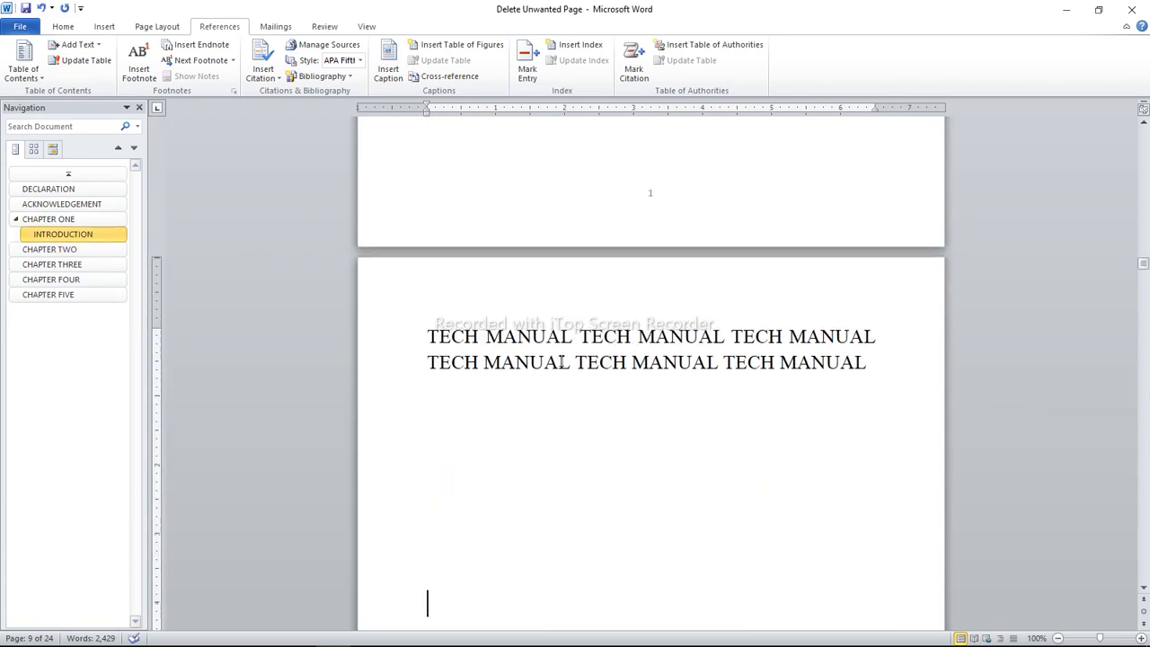
key(Down)
key(Down)
key(Up)
key(Up)
key(Up)
key(Up)
key(Up)
key(Up)
key(Up)
key(Up)
key(Up)
key(Down)
key(Down)
key(Down)
key(Down)
key(Down)
key(Down)
key(Down)
key(Down)
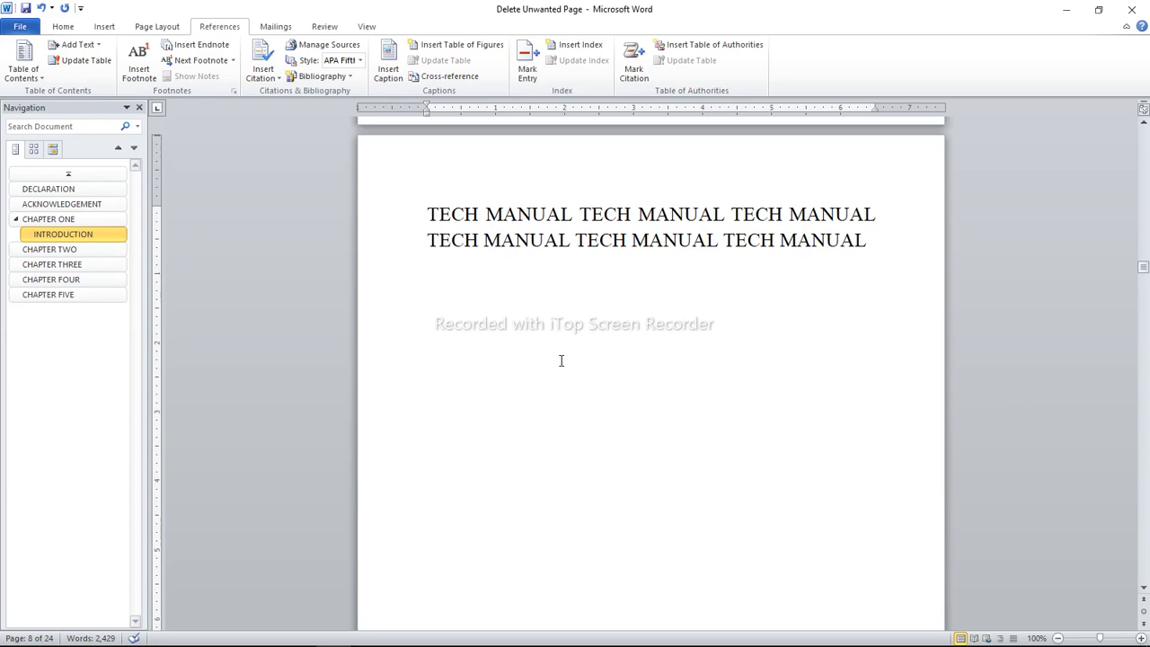